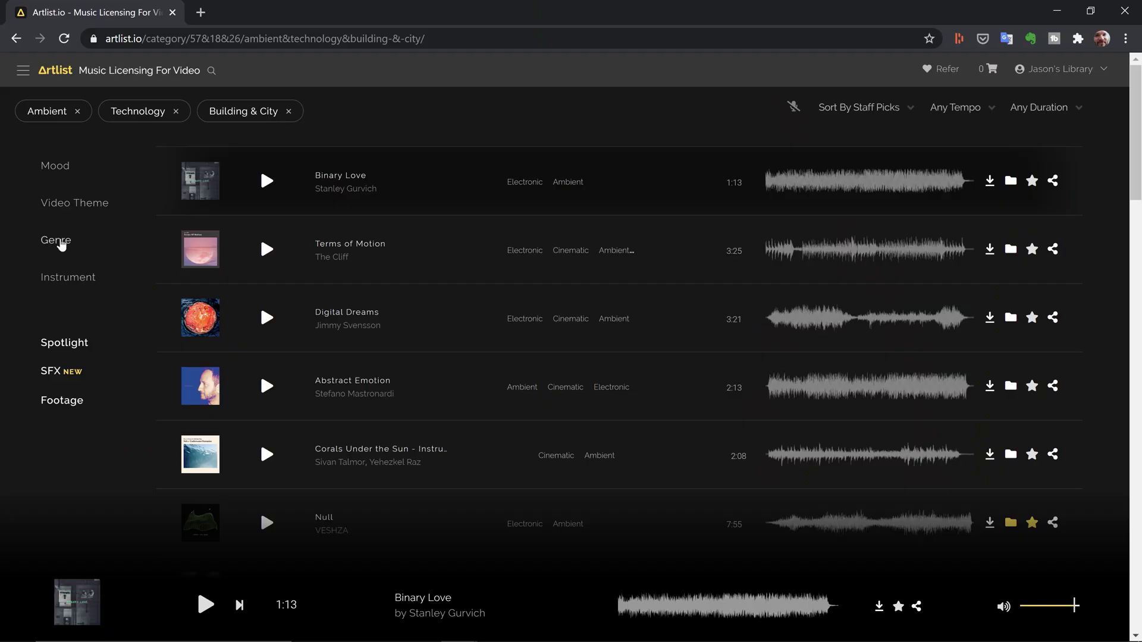
# Step: Exclude the Cinematic genre from the filtered song results and look through the remaining tracks
pyautogui.click(63, 241)
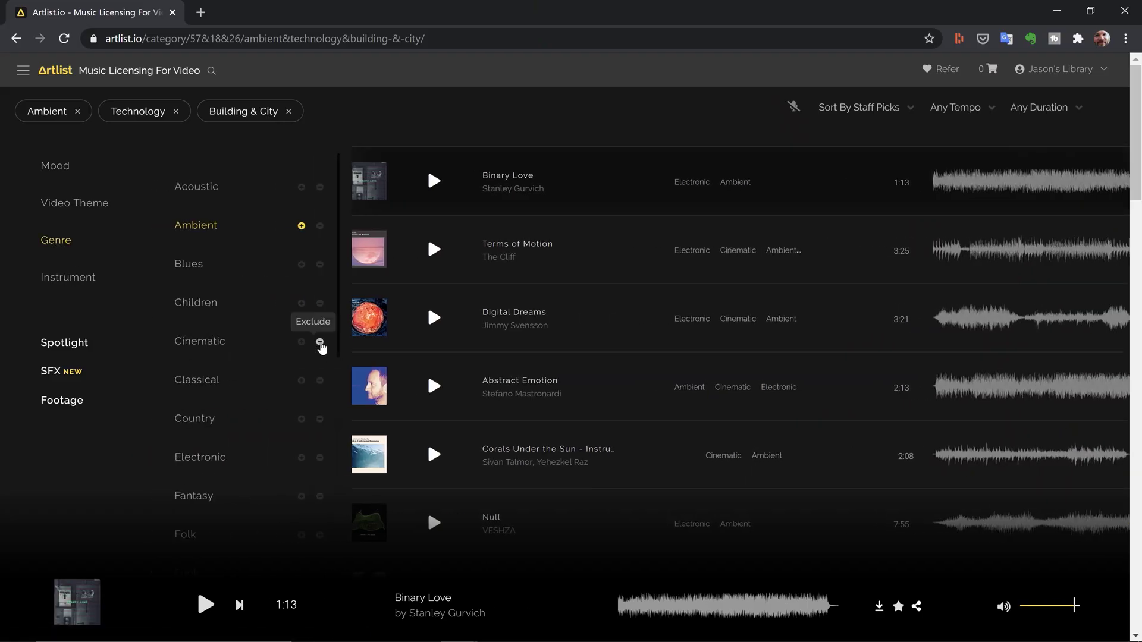
pyautogui.click(320, 343)
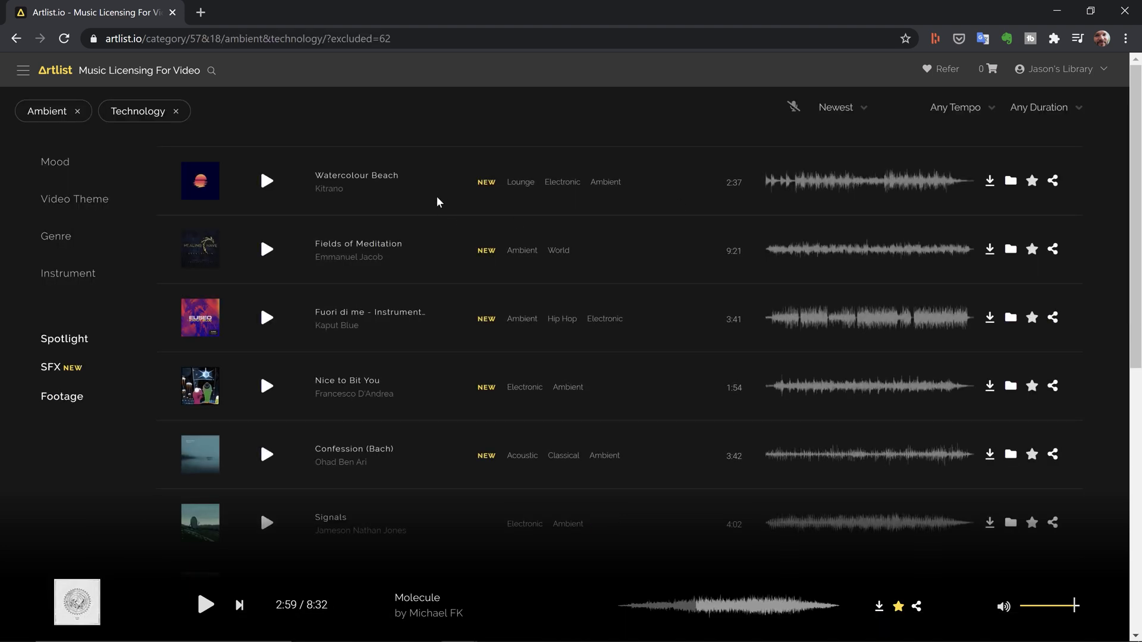
pyautogui.scroll(-2, 438, 199)
pyautogui.scroll(2, 446, 348)
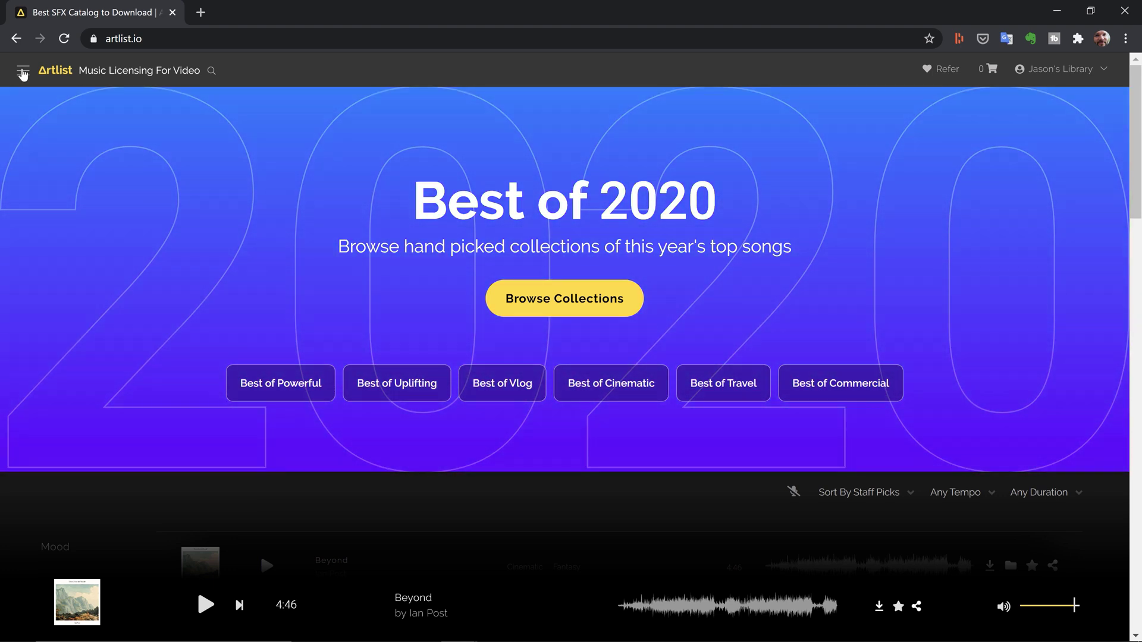
# Step: Look over the site's main navigation with its Music and SFX options, close it, and go to the song list
pyautogui.click(23, 71)
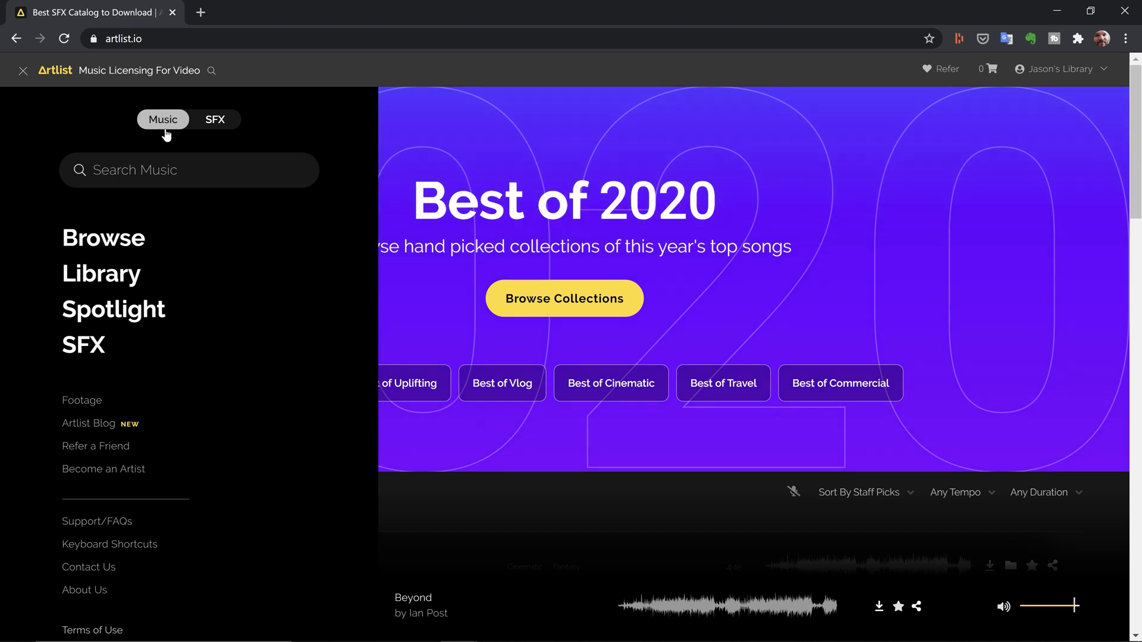
pyautogui.click(567, 162)
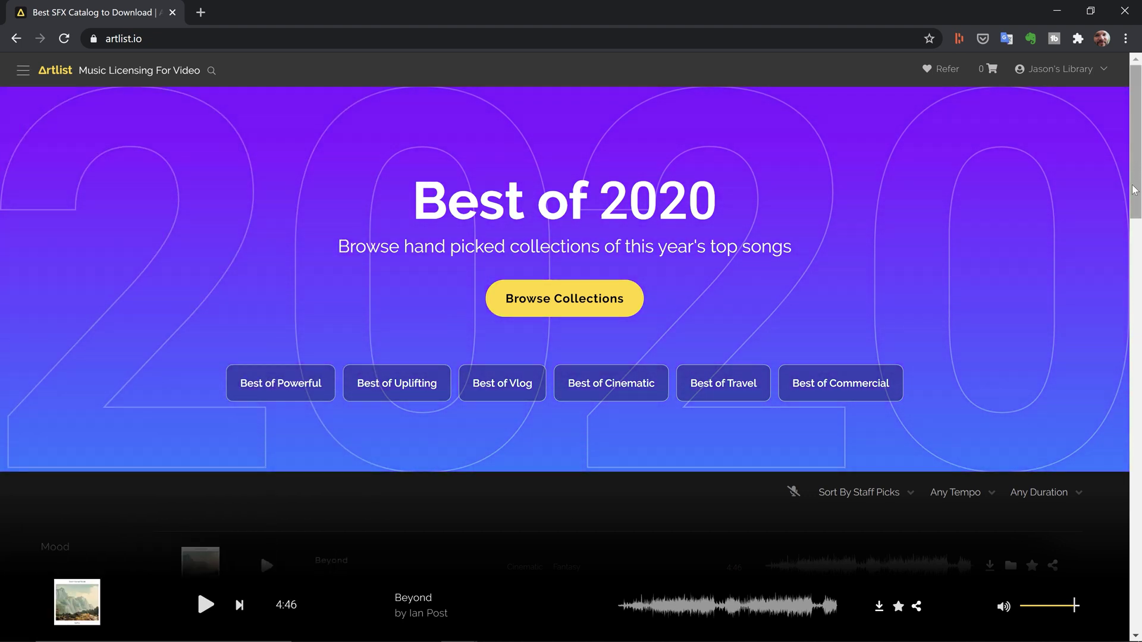
pyautogui.scroll(-6, 1133, 189)
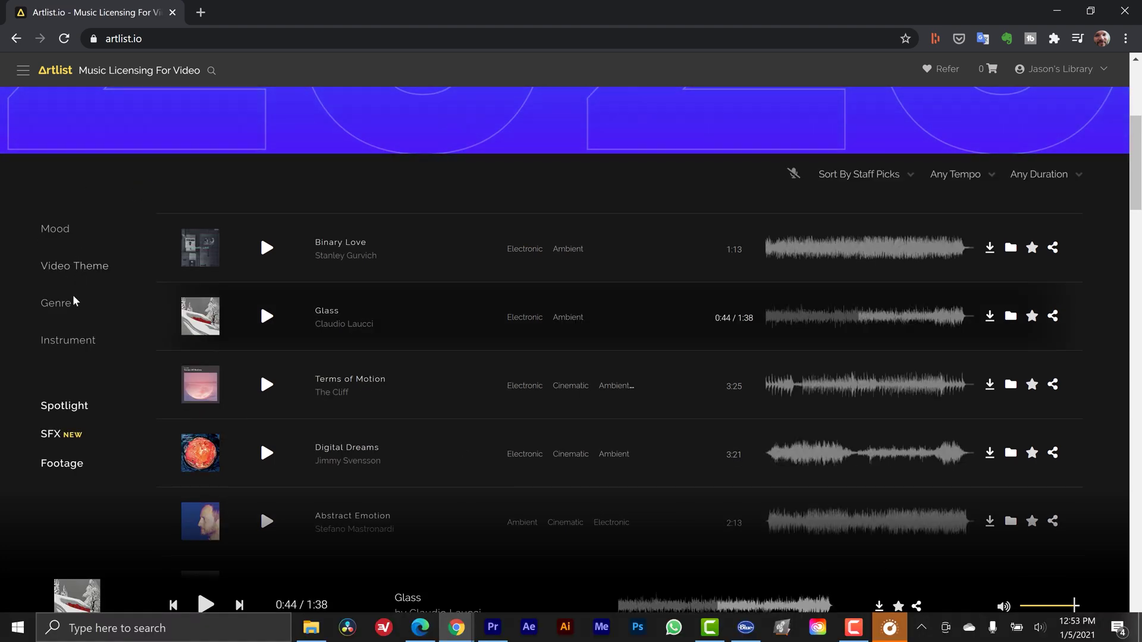
# Step: Filter the song catalog by the Ambient genre and the Technology video theme
pyautogui.click(62, 303)
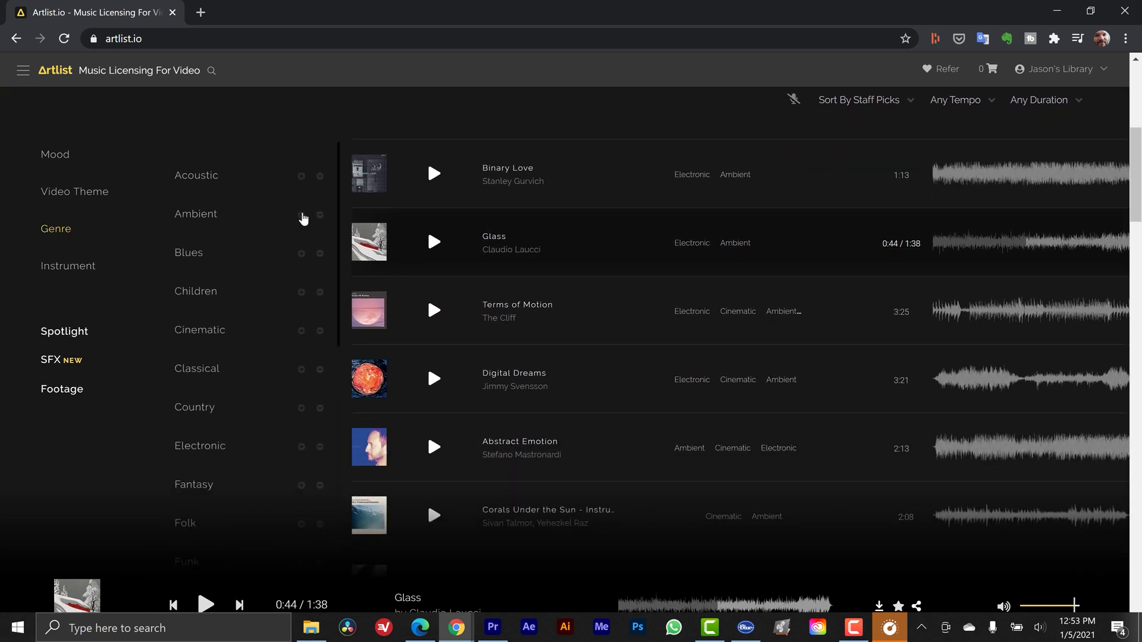
pyautogui.click(302, 215)
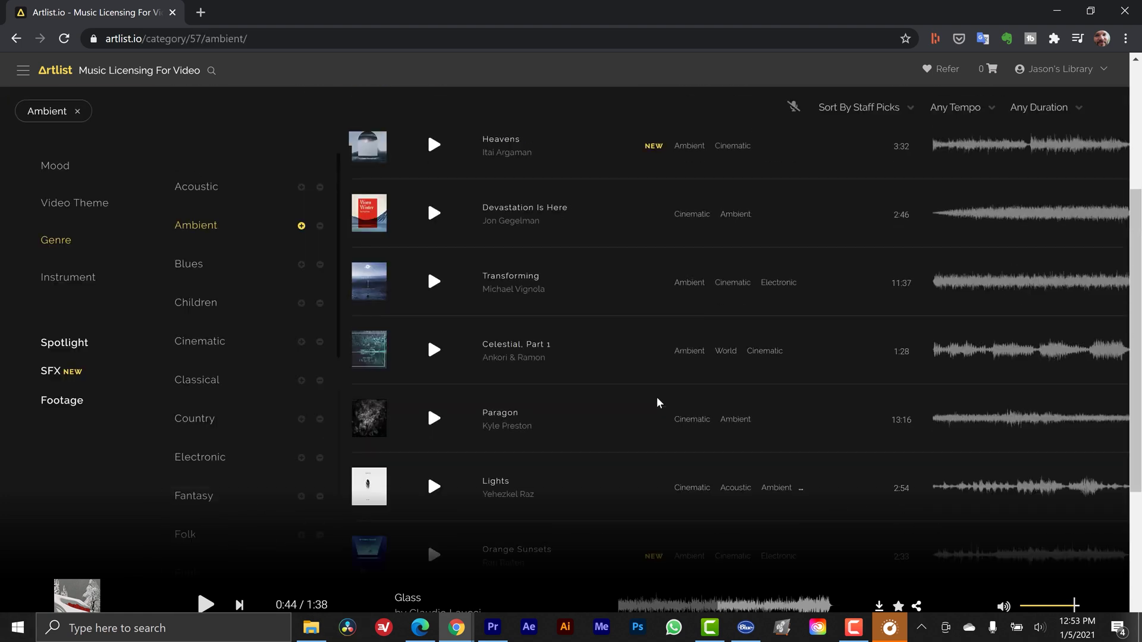
pyautogui.scroll(4, 658, 403)
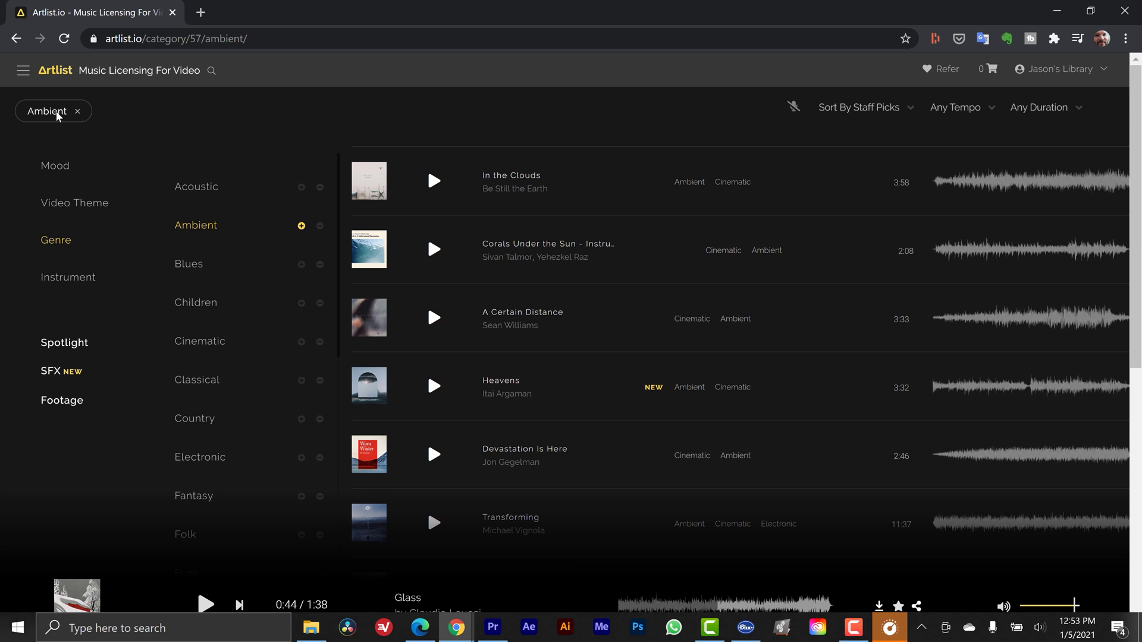
pyautogui.click(55, 203)
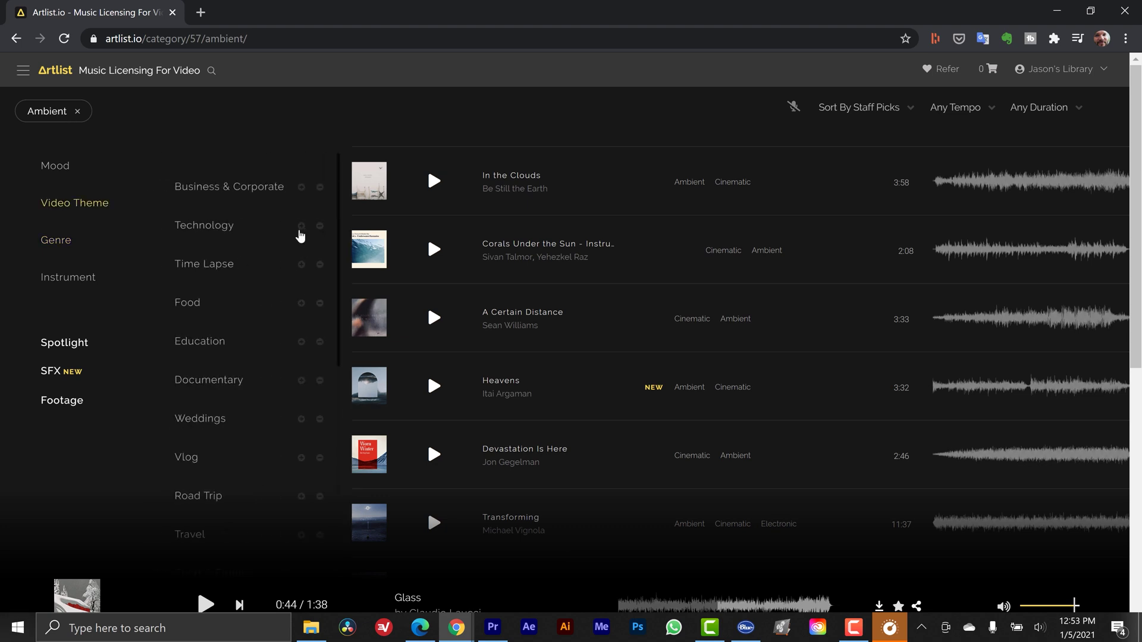
pyautogui.click(301, 226)
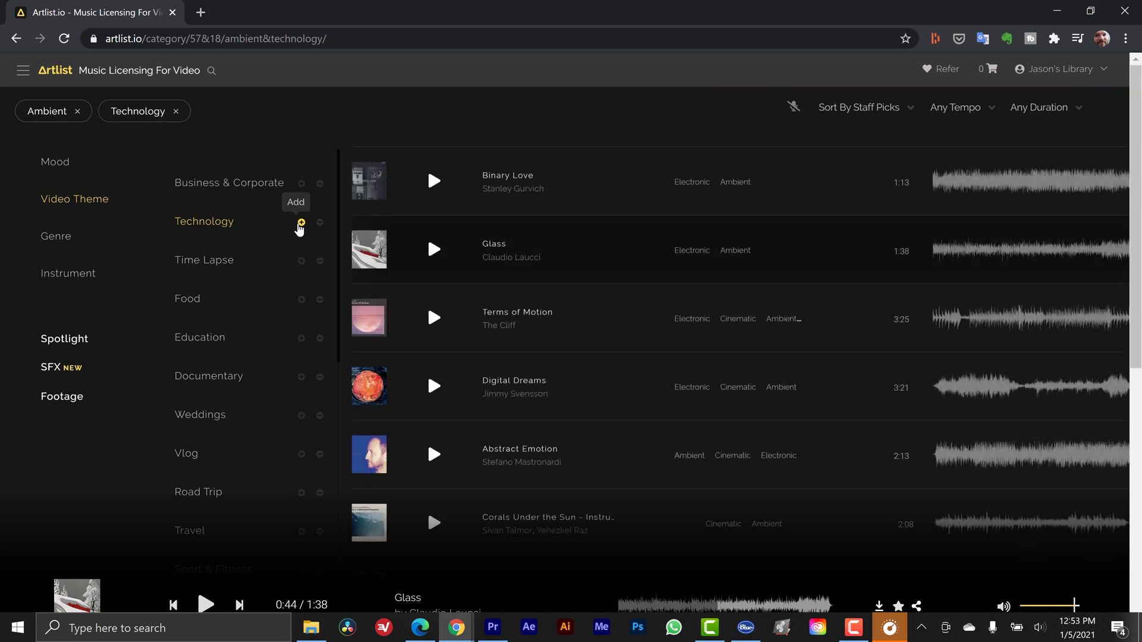
# Step: Preview the song Glass and add it to the Map Animation collection
pyautogui.click(266, 257)
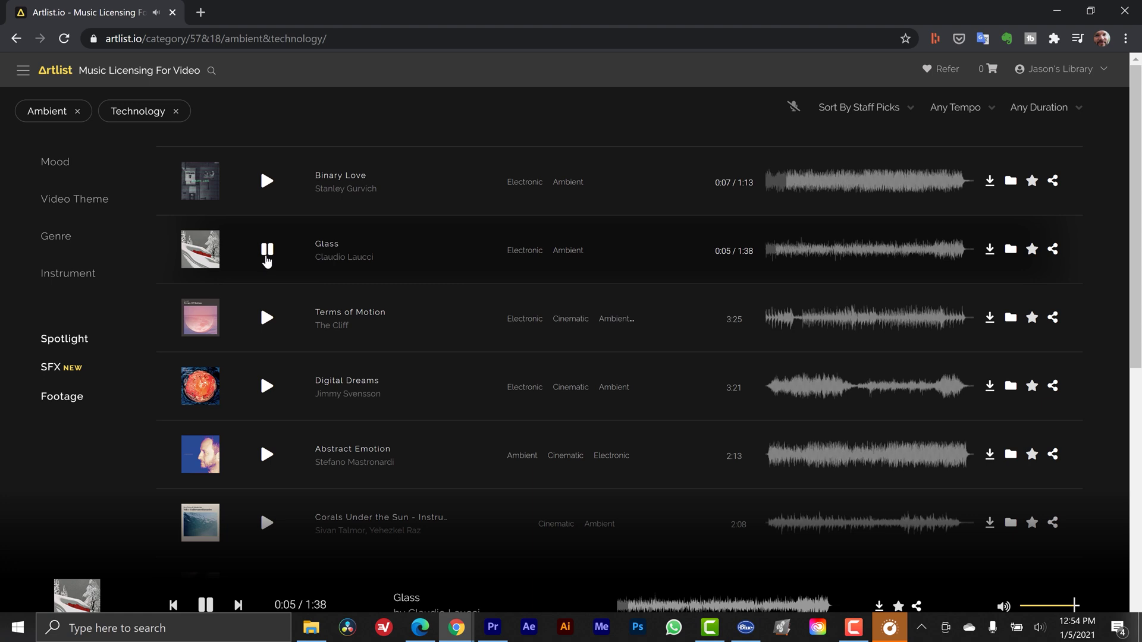
pyautogui.click(266, 259)
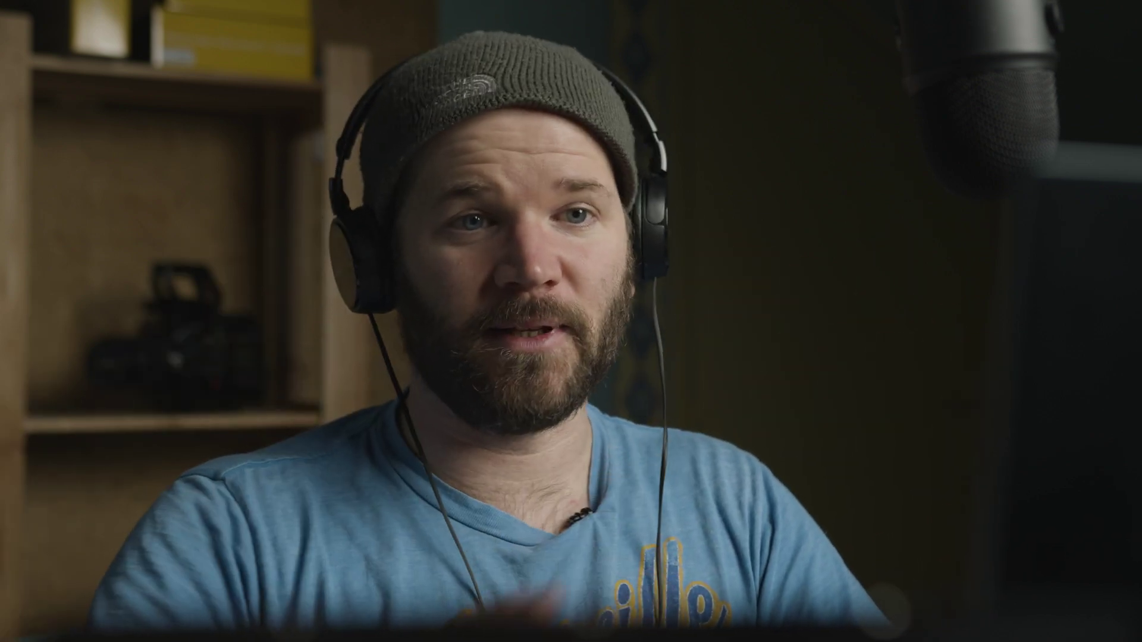
pyautogui.click(1013, 253)
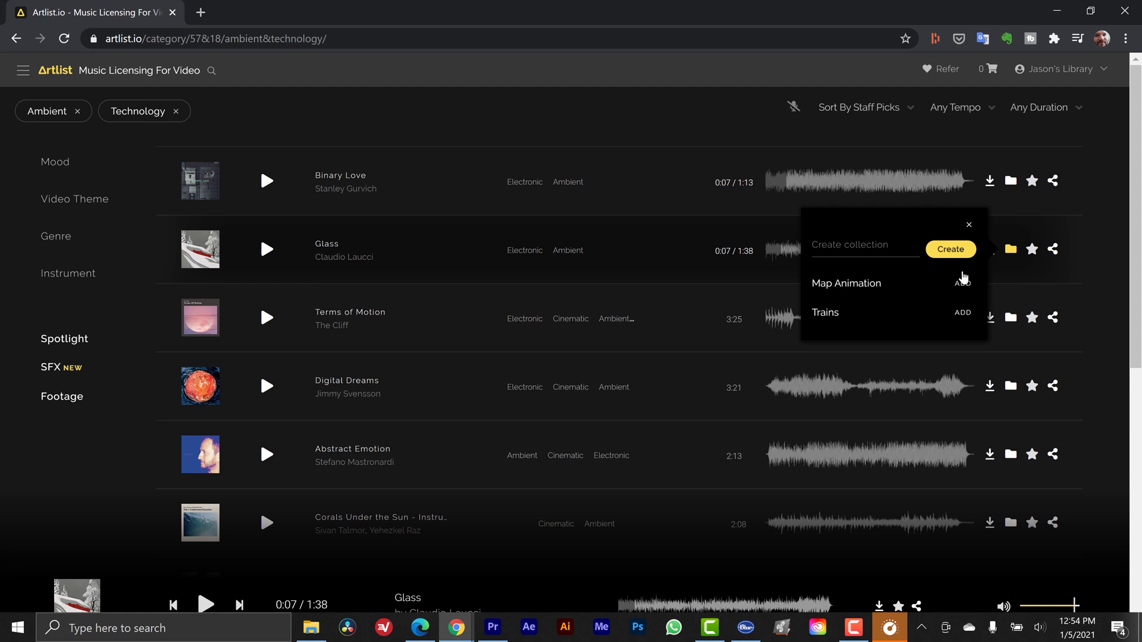
pyautogui.click(963, 285)
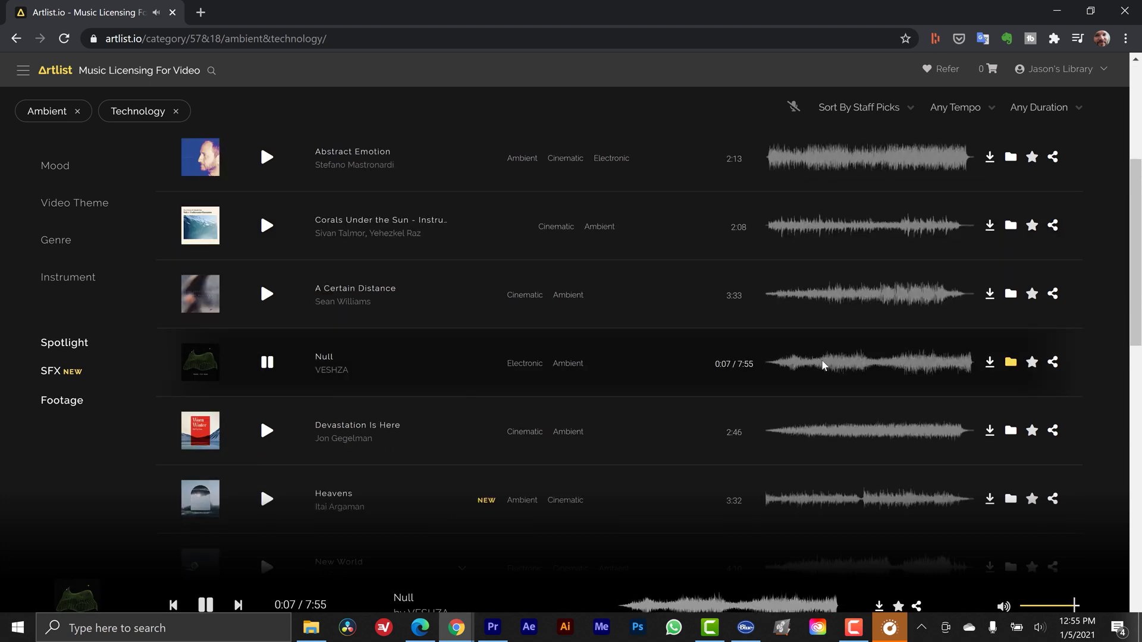
# Step: Preview the song Null at two points further into the track and mark it as a favorite
pyautogui.click(830, 365)
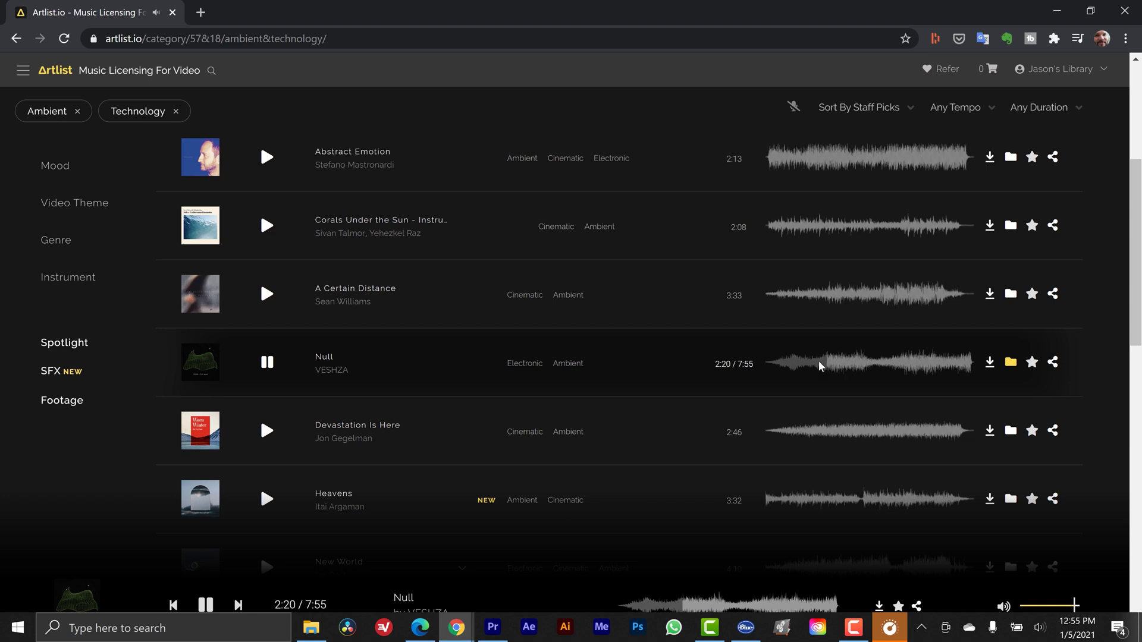
pyautogui.press('XF86AudioRaiseVolume')
pyautogui.click(863, 362)
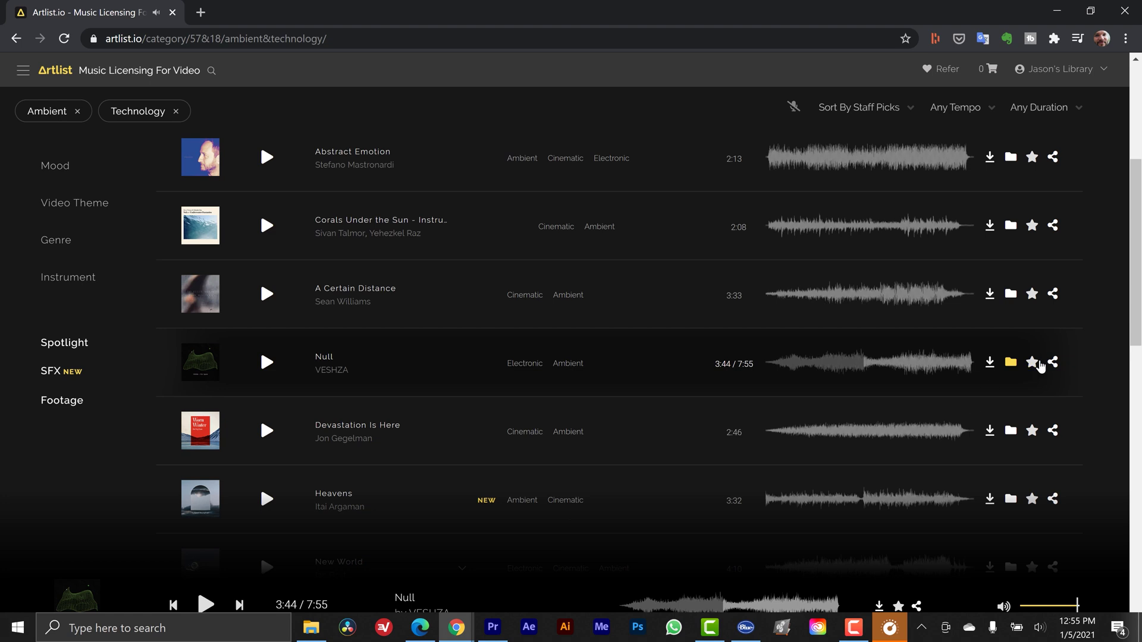
pyautogui.click(1010, 364)
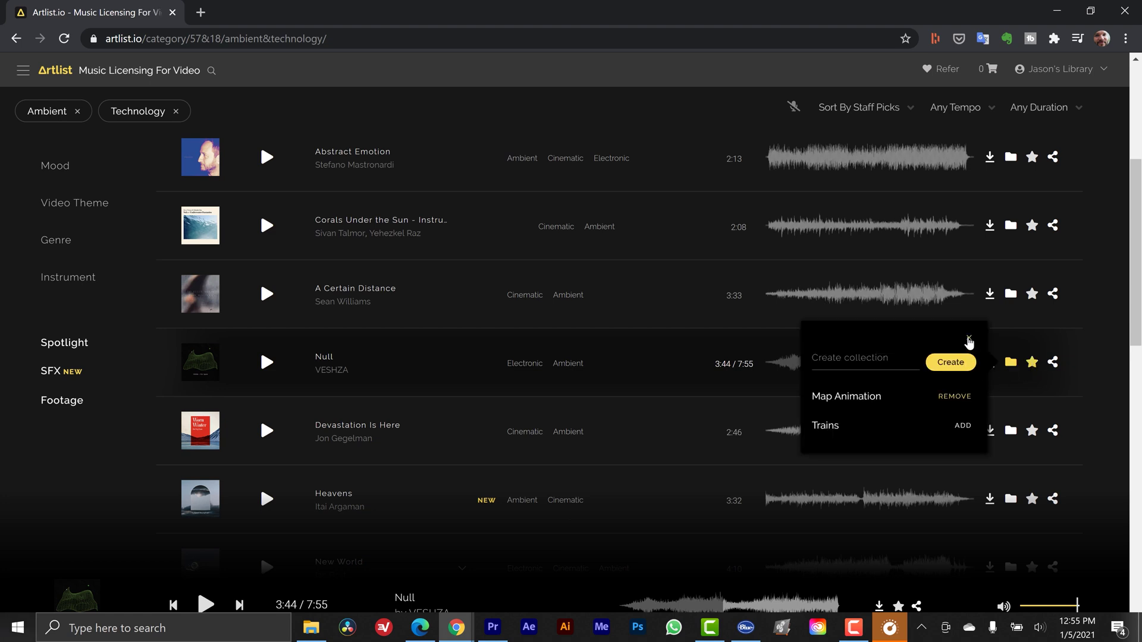
pyautogui.click(968, 340)
# Step: Open the song page for Null and examine its mood, video theme, instrument and genre tags and its similar songs
pyautogui.click(324, 359)
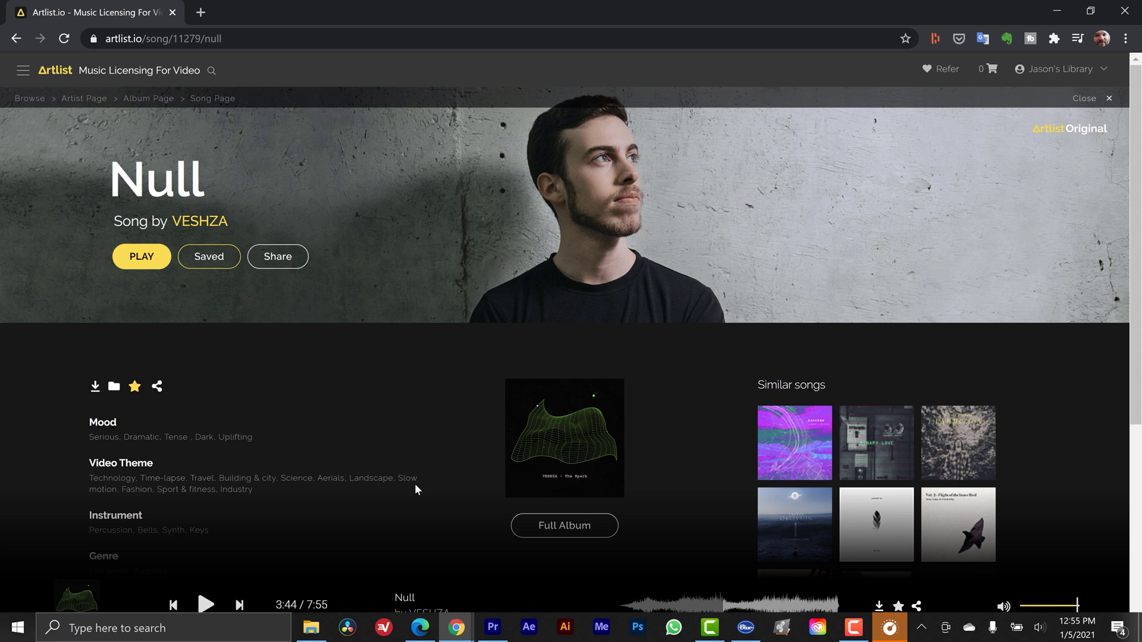
pyautogui.scroll(-2, 459, 457)
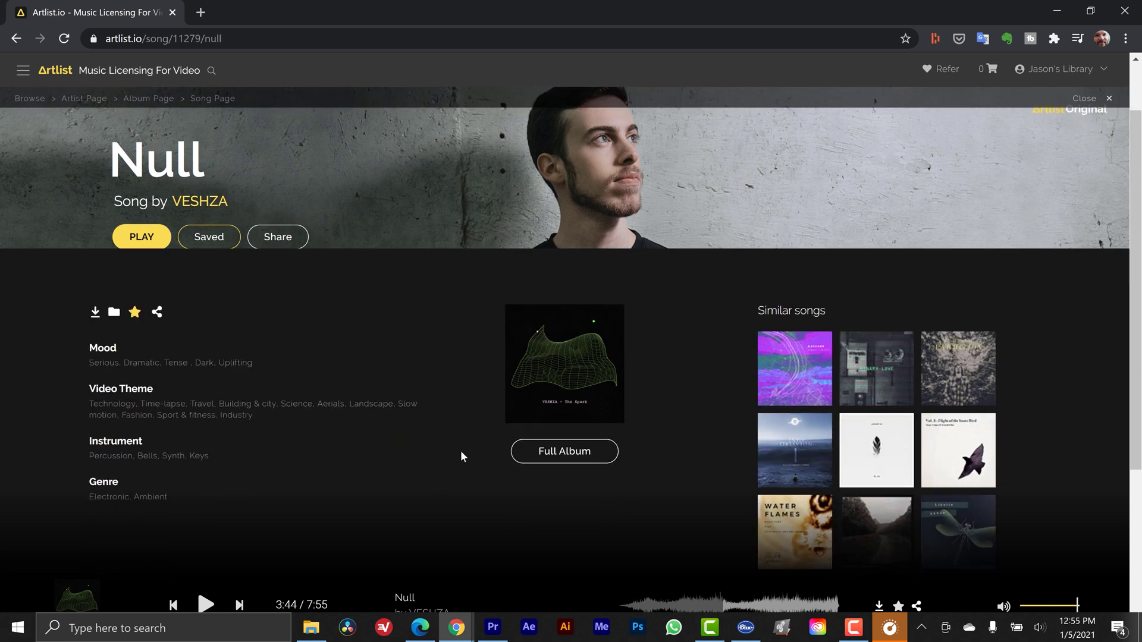
pyautogui.scroll(2, 460, 451)
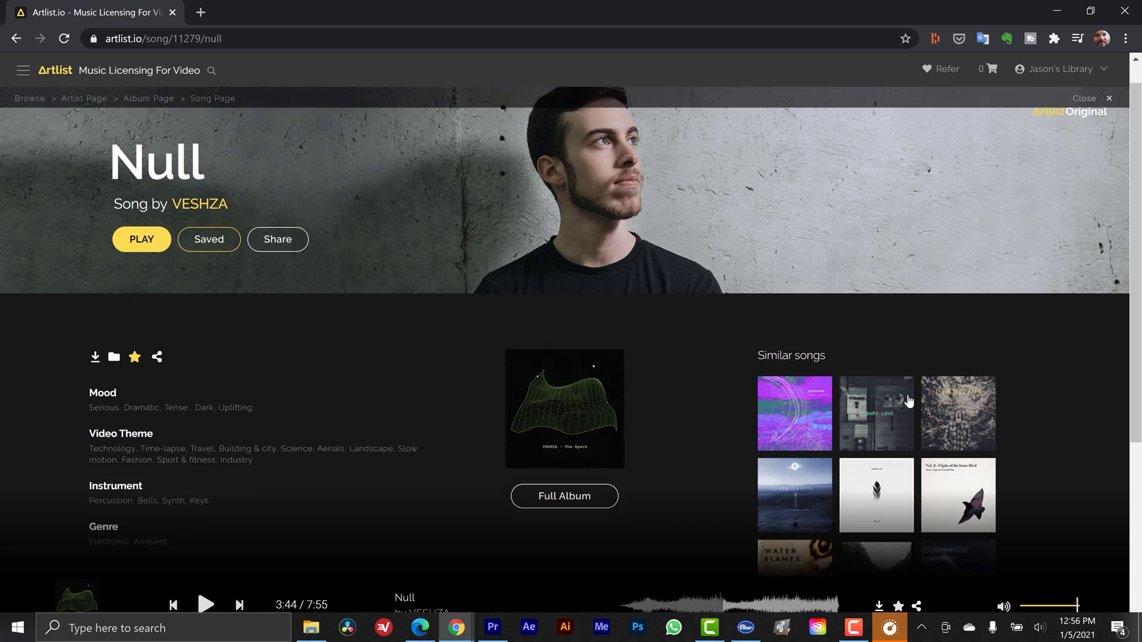
pyautogui.scroll(-3, 907, 400)
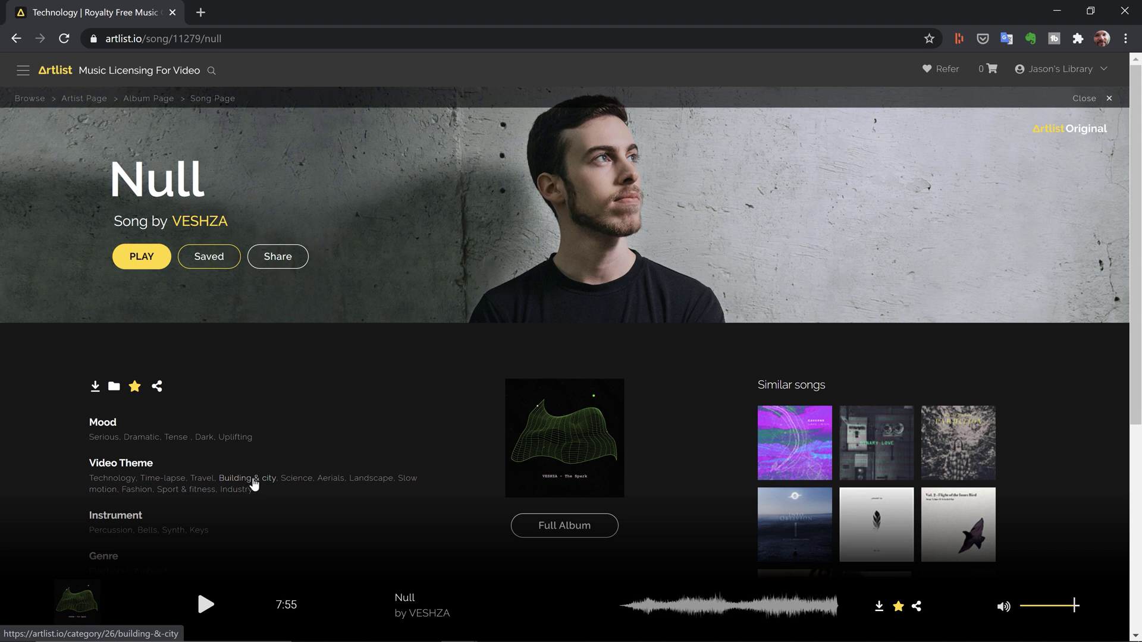
# Step: Browse songs with Null's Building & City video theme and exclude the Cinematic genre from the results
pyautogui.click(249, 481)
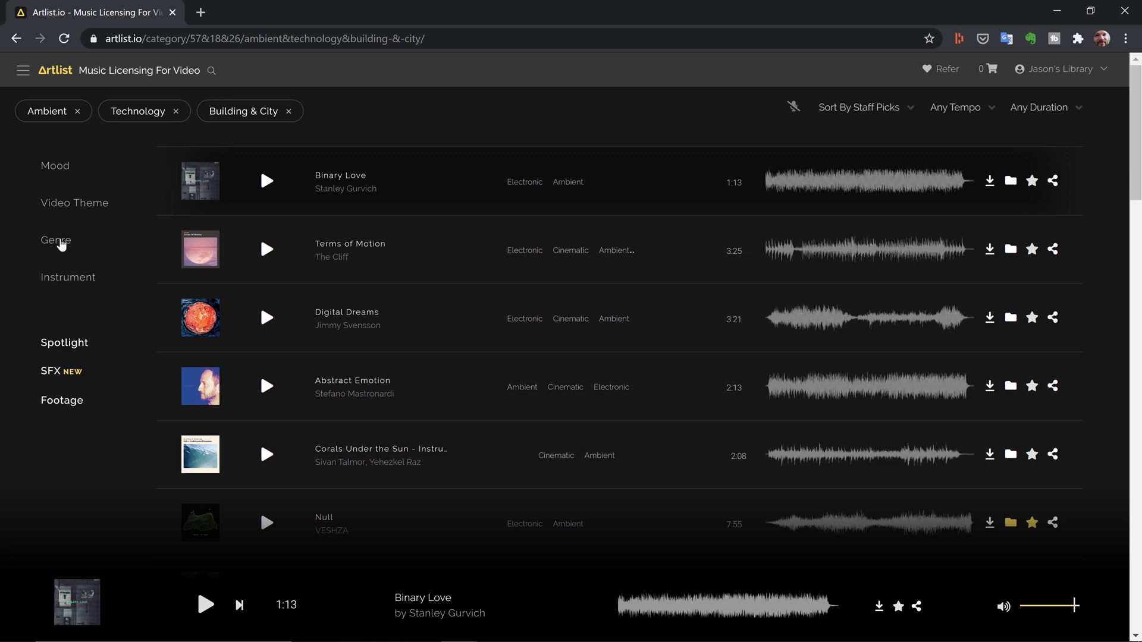
pyautogui.click(59, 244)
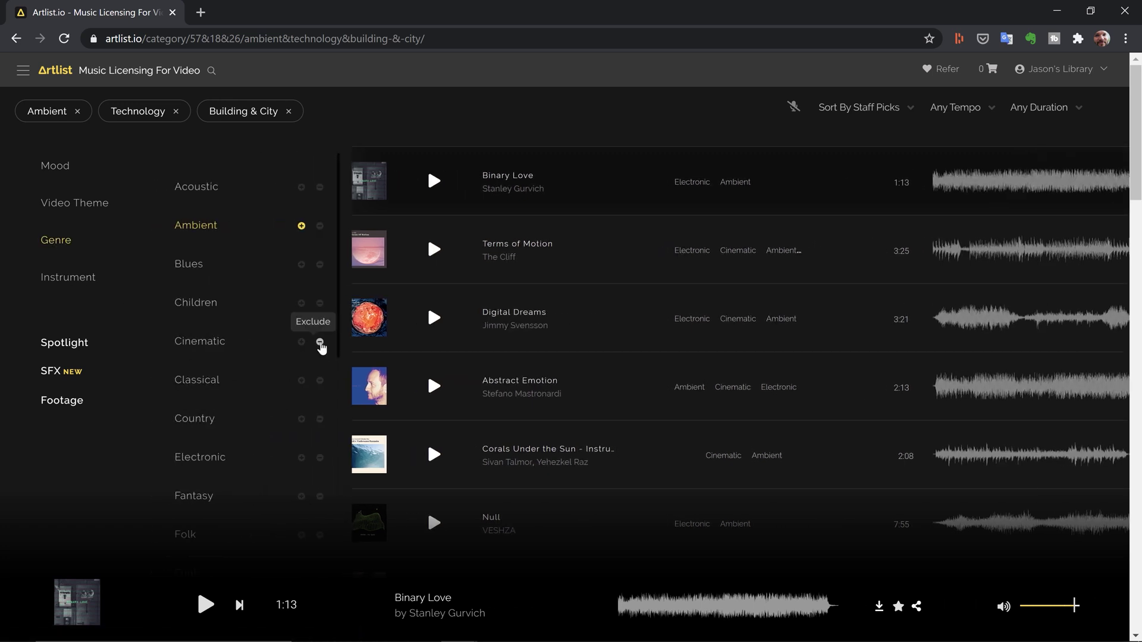
pyautogui.click(320, 343)
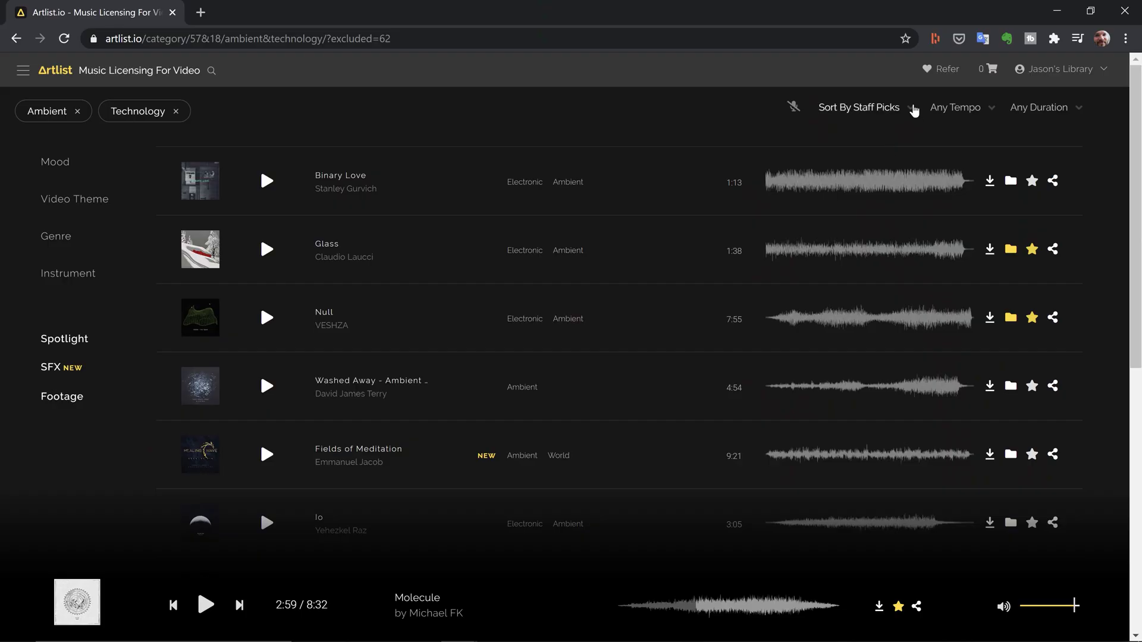
# Step: Sort the Ambient and Technology song results by Newest and look through the list
pyautogui.click(910, 108)
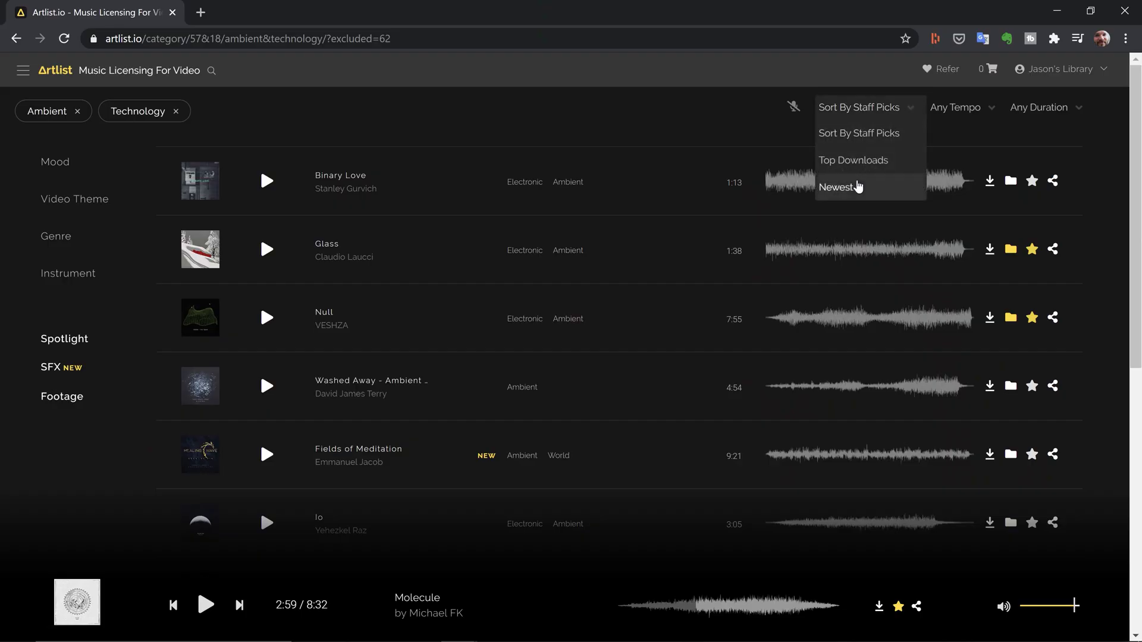
pyautogui.click(858, 187)
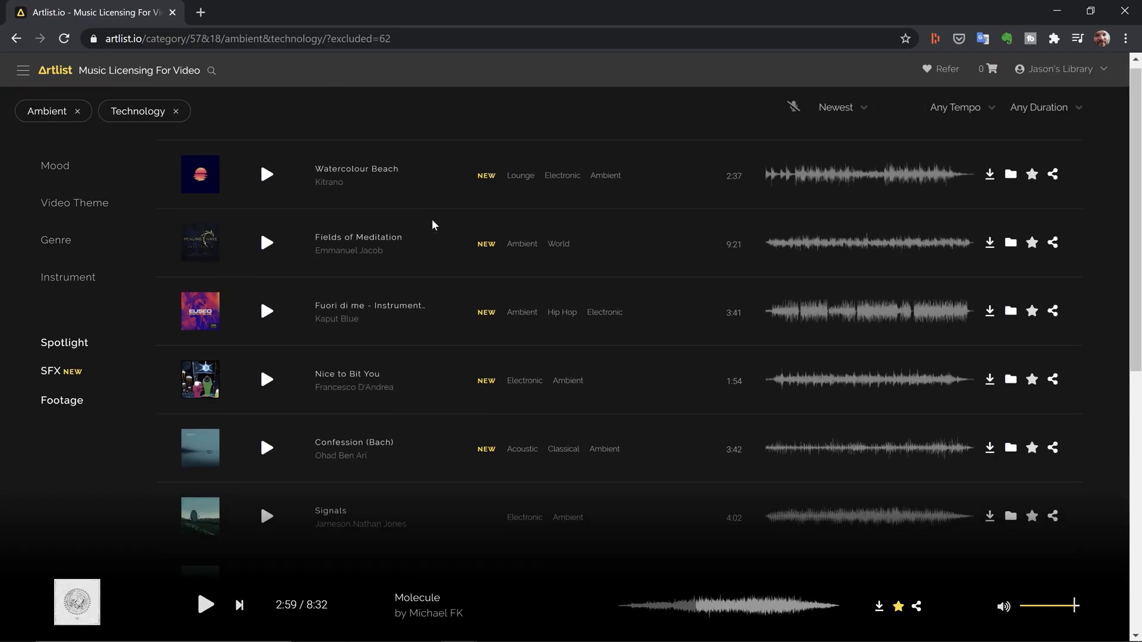
pyautogui.scroll(-2, 446, 339)
pyautogui.scroll(3, 489, 327)
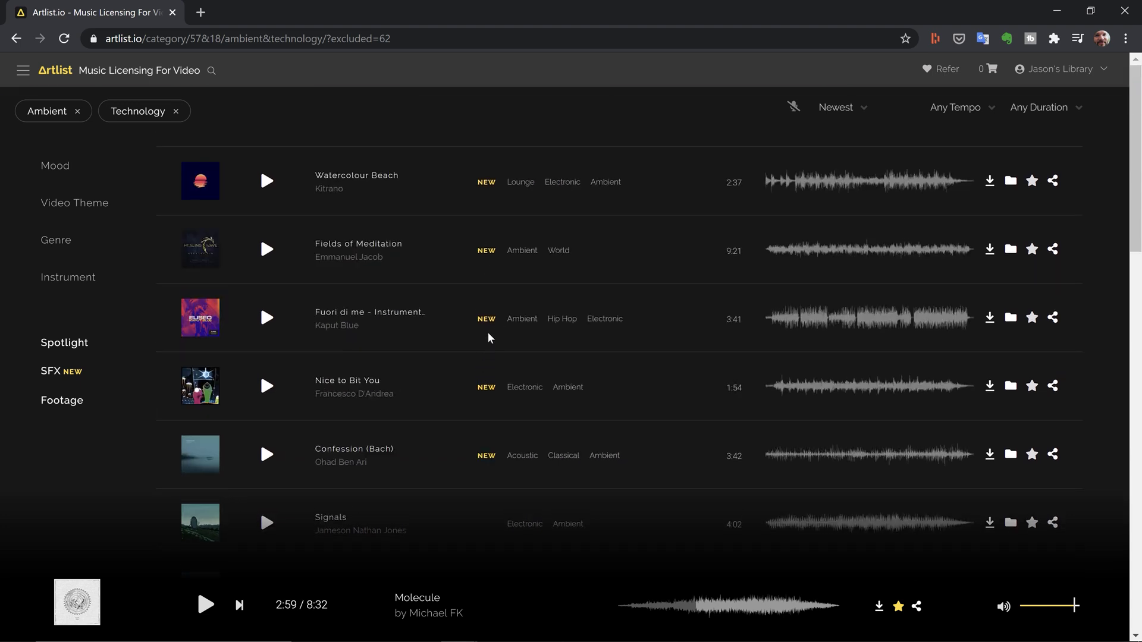
# Step: Open the account's Library and review the songs saved in the Map Animations collection
pyautogui.click(1100, 70)
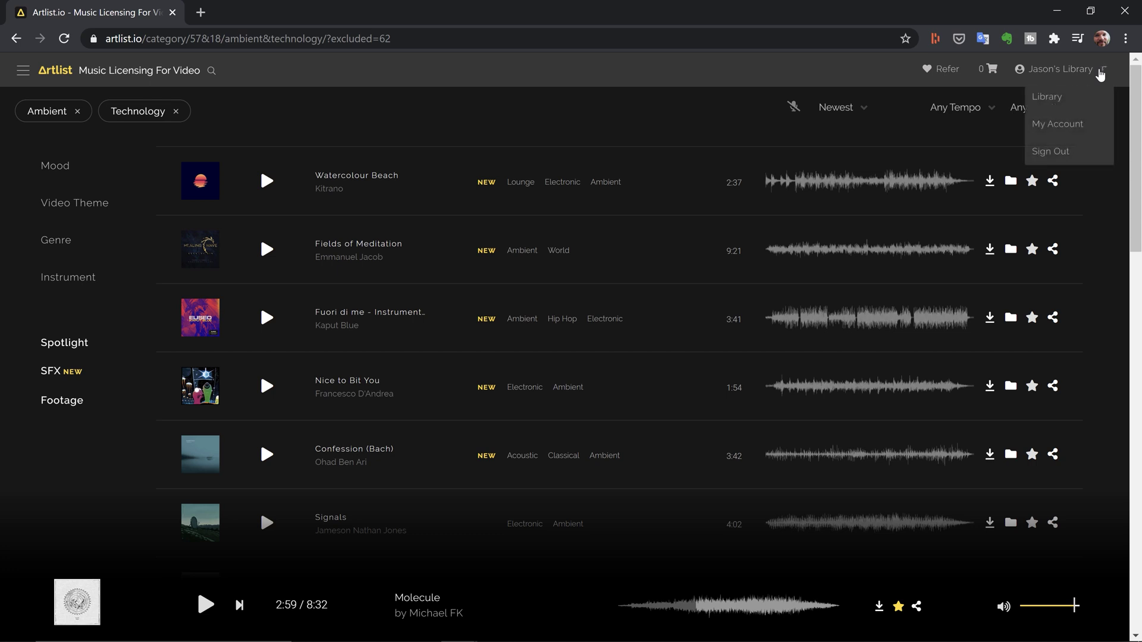
pyautogui.click(1049, 102)
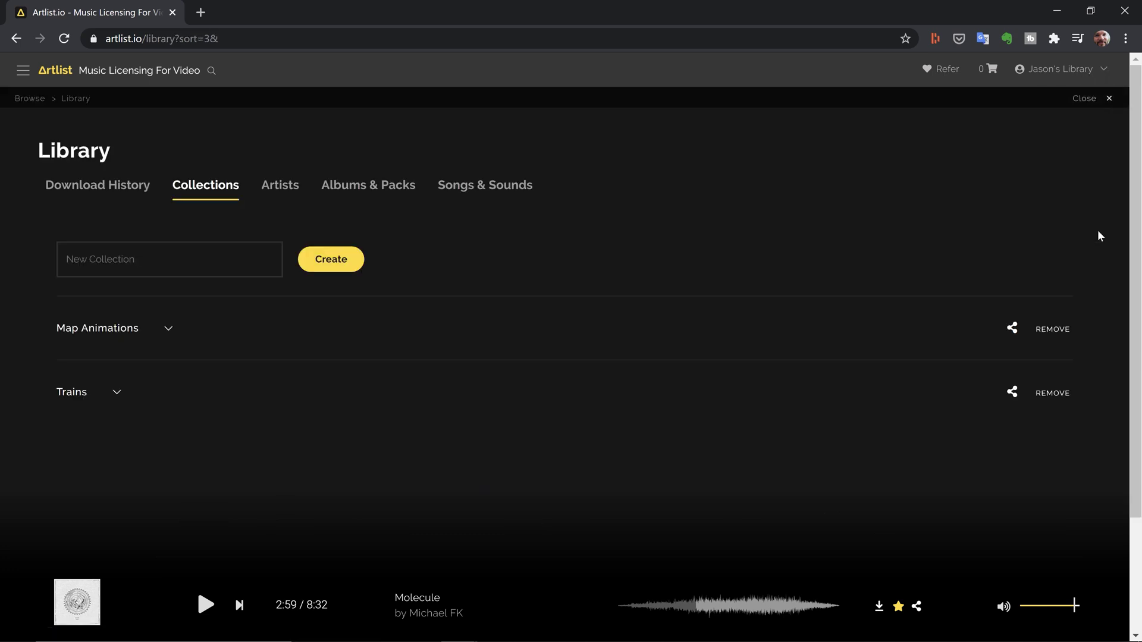
pyautogui.click(169, 329)
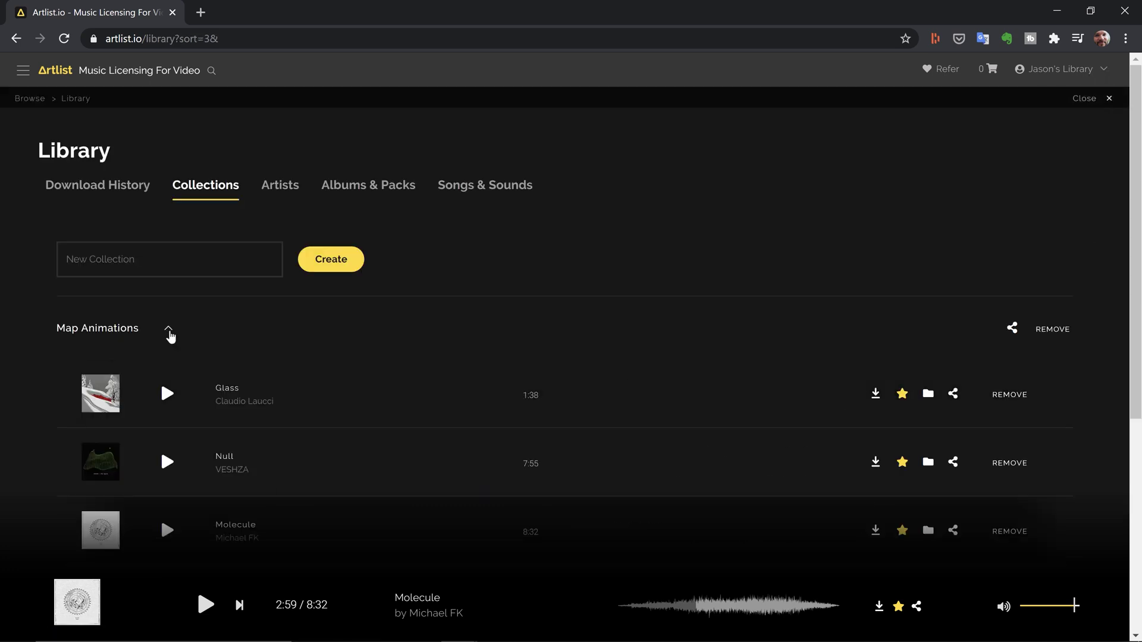
pyautogui.scroll(-1, 437, 340)
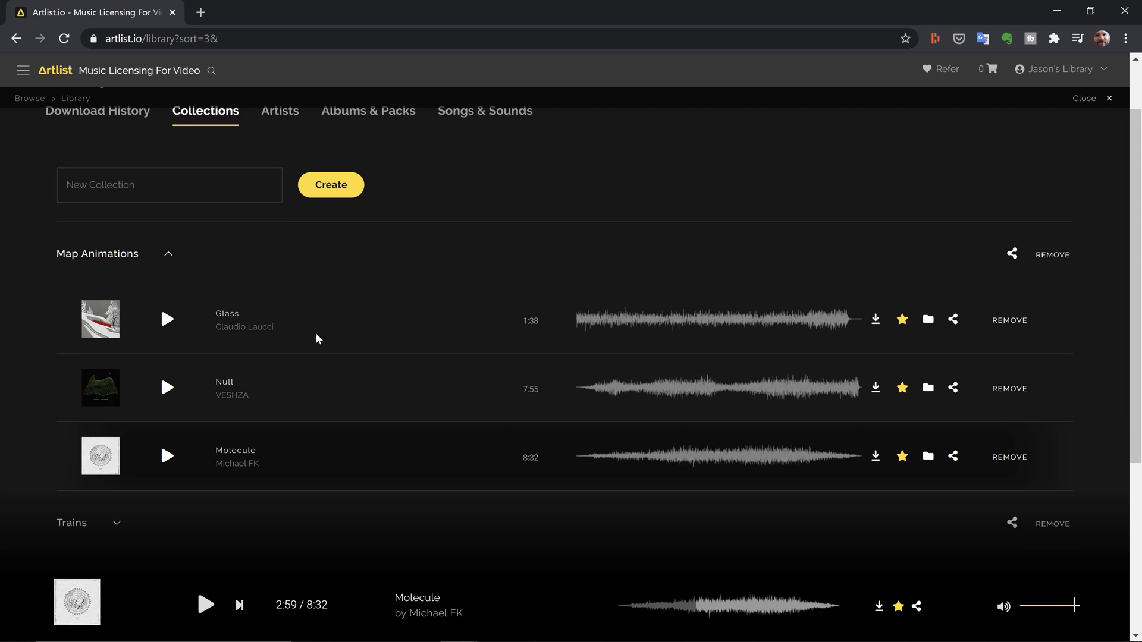
pyautogui.scroll(1, 300, 360)
# Step: View the saved artists in the Library, followed by the saved songs and sounds
pyautogui.click(280, 197)
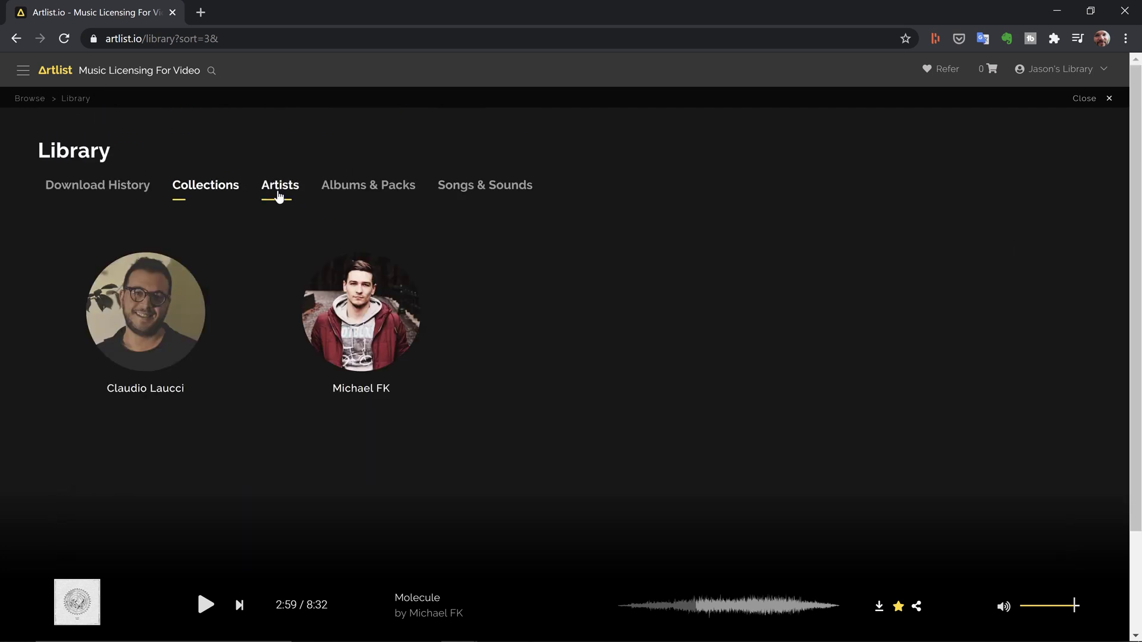
pyautogui.moveTo(411, 309)
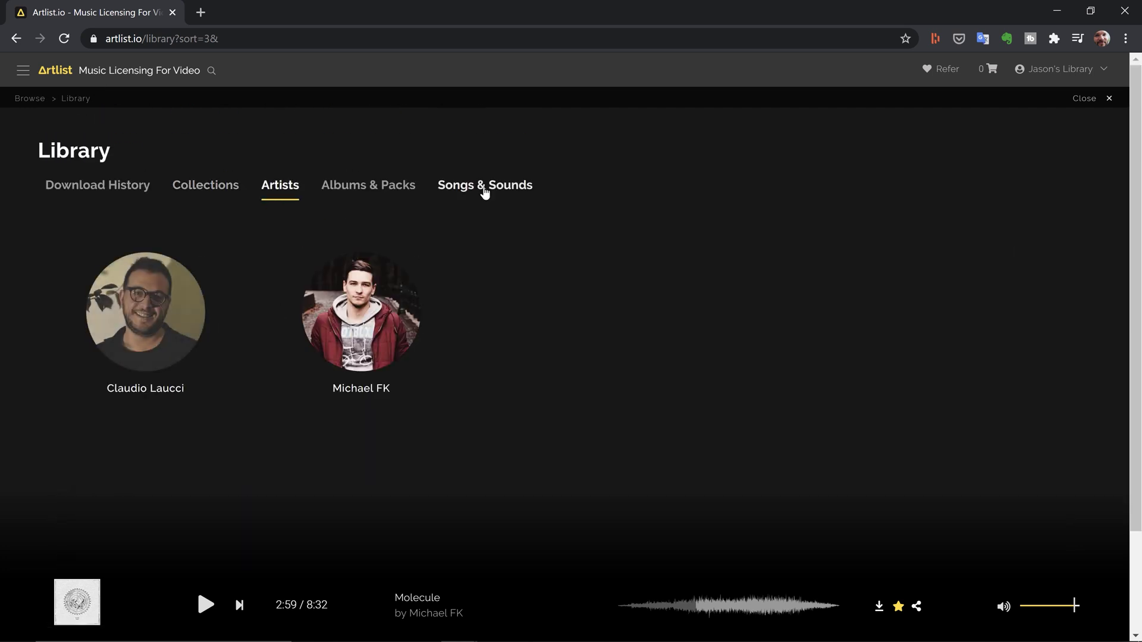
pyautogui.click(485, 187)
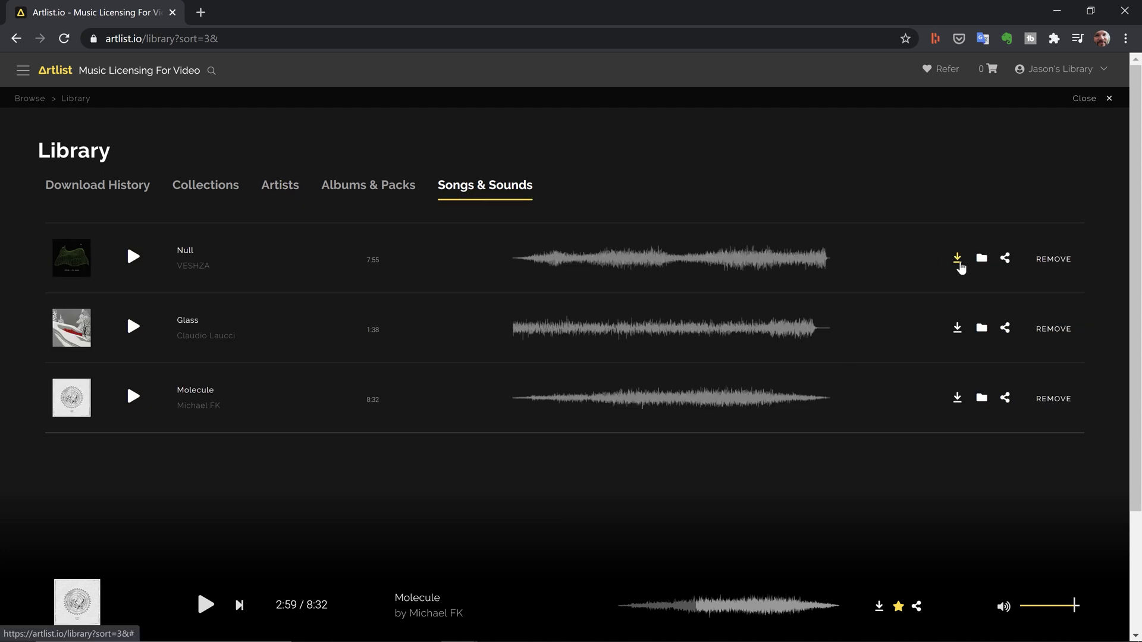
# Step: Download the saved songs Null, Glass and Molecule, and open the sound effects catalogue
pyautogui.click(957, 387)
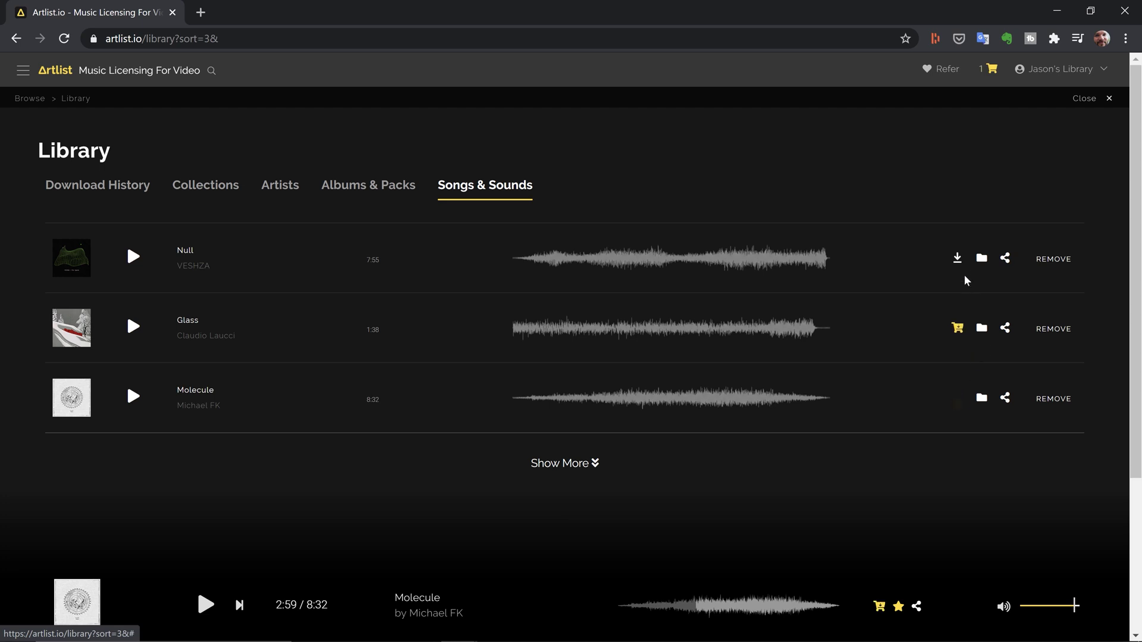
pyautogui.click(958, 257)
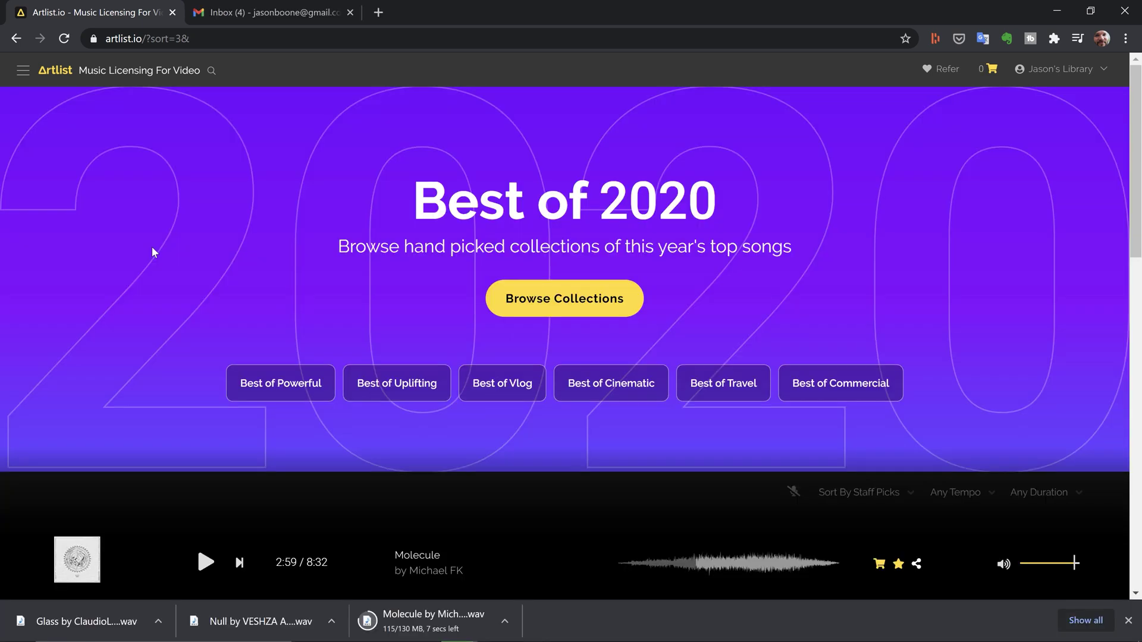
pyautogui.scroll(-8, 160, 244)
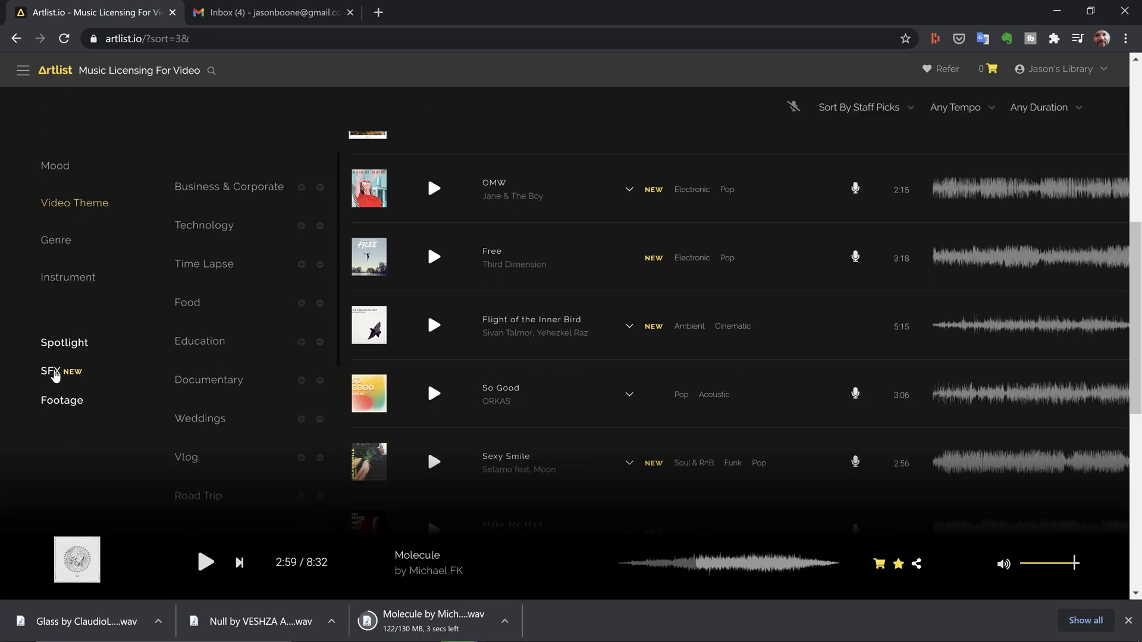
pyautogui.click(53, 373)
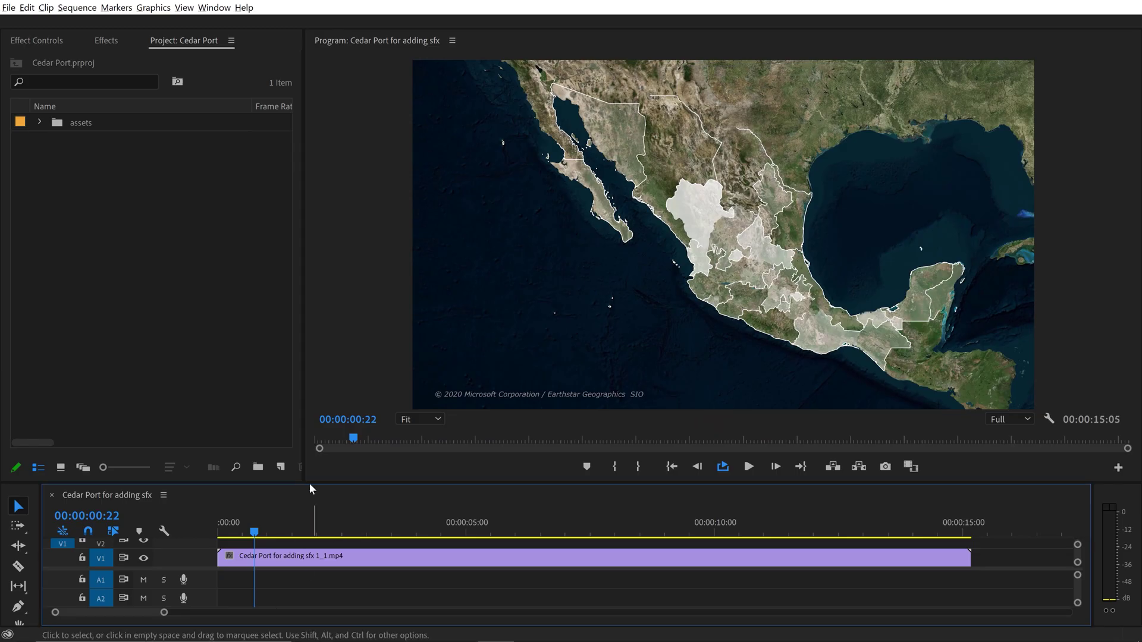
# Step: Switch to Premiere Pro and play the Cedar Port map animation from its beginning
pyautogui.press('Home')
pyautogui.press('space')
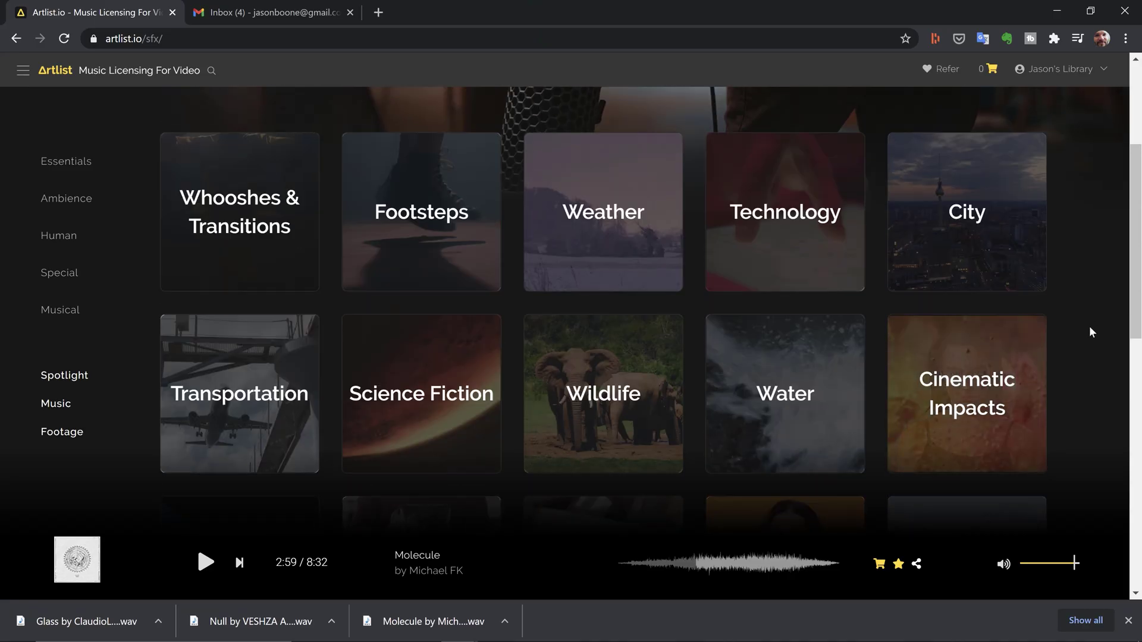
# Step: Return to Artlist's sound effects and browse the Sea Vessels sounds within the Transportation category
pyautogui.scroll(4, 1092, 332)
pyautogui.moveTo(1136, 212); pyautogui.dragTo(790, 250)
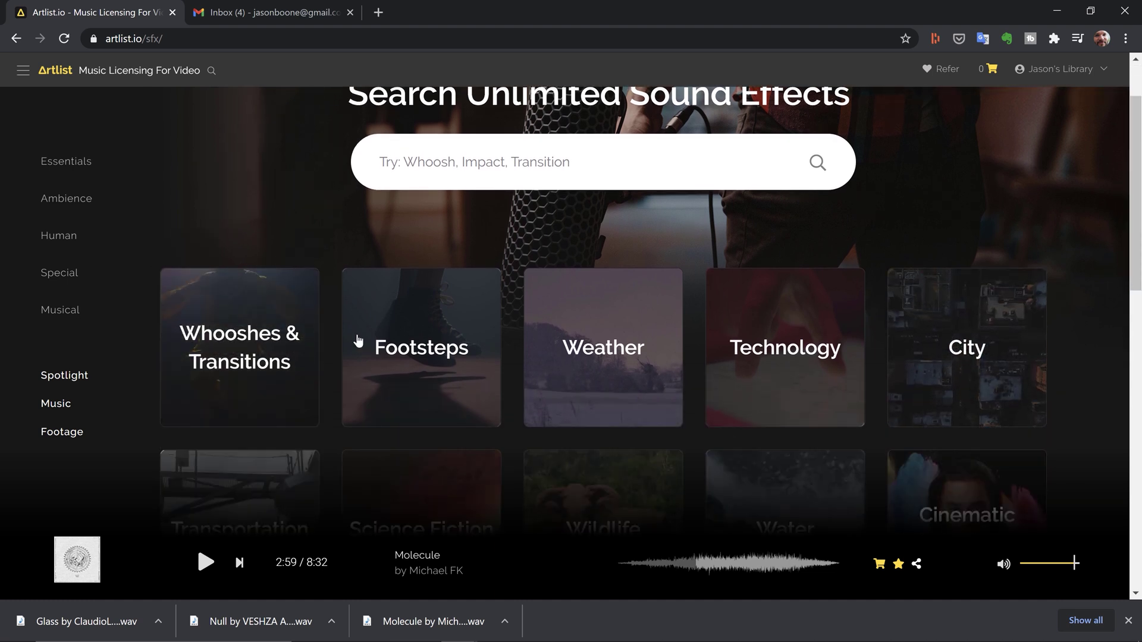
pyautogui.scroll(-5, 310, 342)
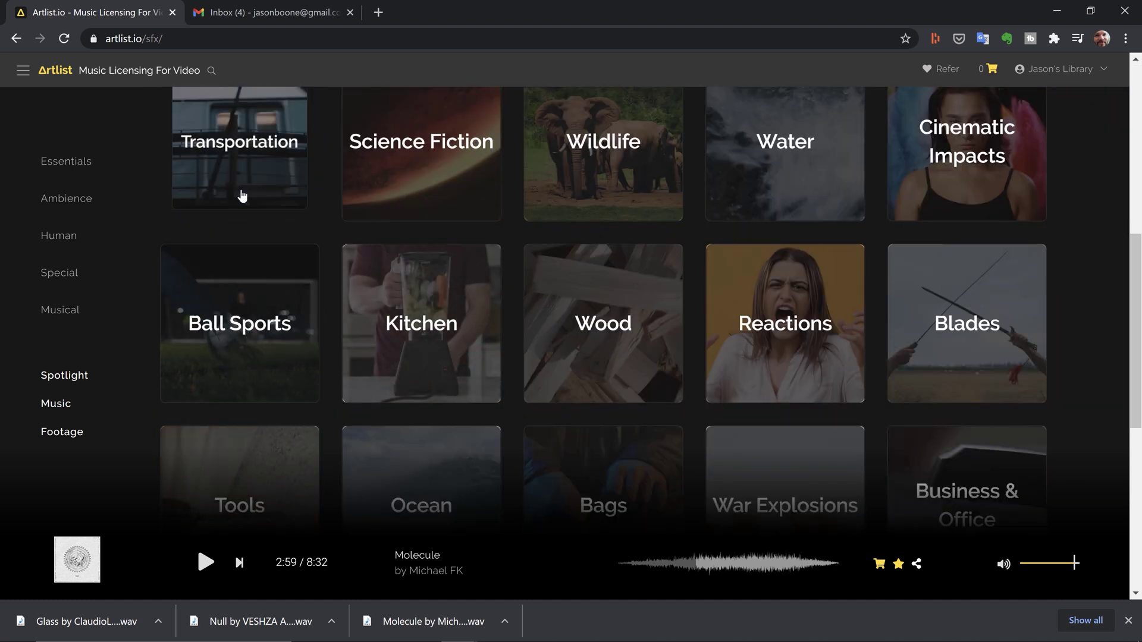
pyautogui.click(242, 197)
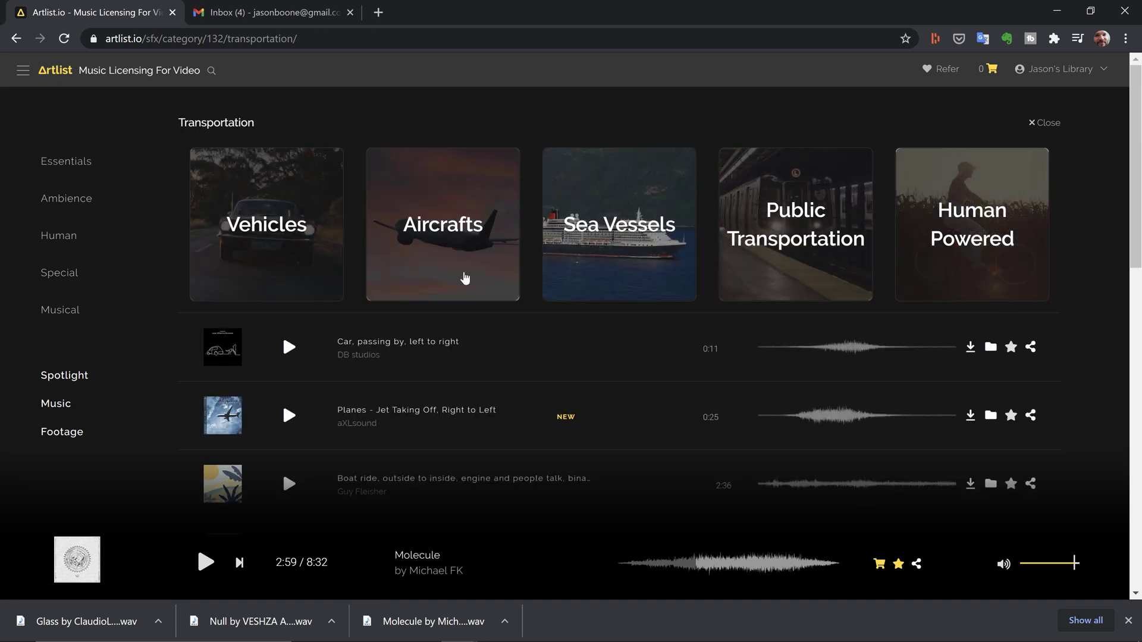
pyautogui.click(646, 294)
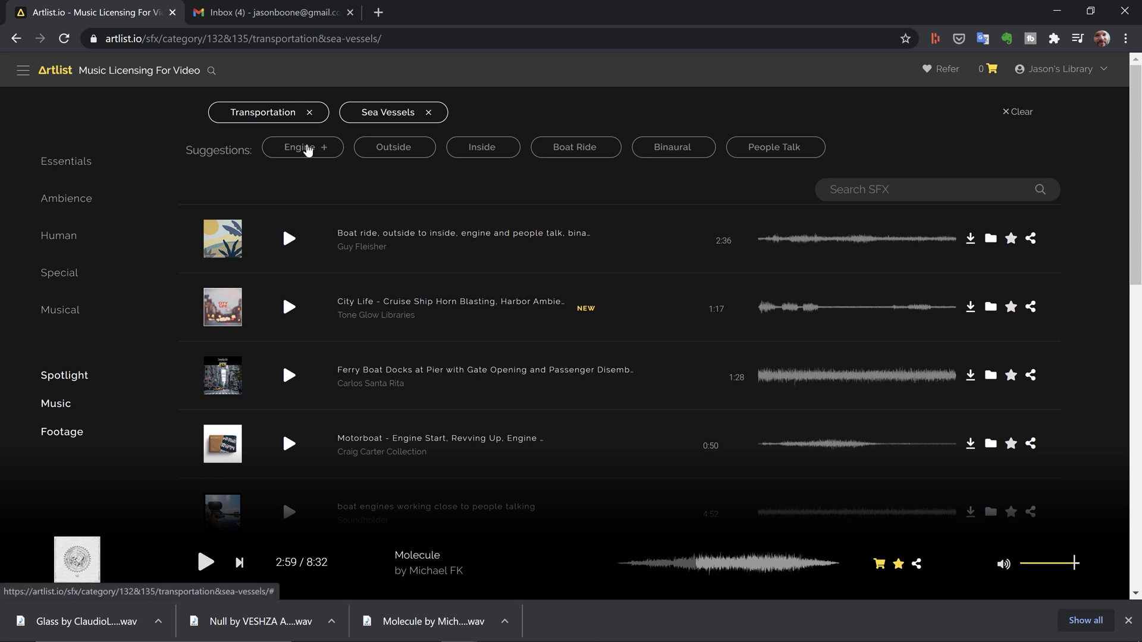
# Step: Narrow the Sea Vessels sounds to Engine and preview the Traditional Asian Fishing Boat Engine and Sampan Boat Engine, Idle 02 clips
pyautogui.click(308, 151)
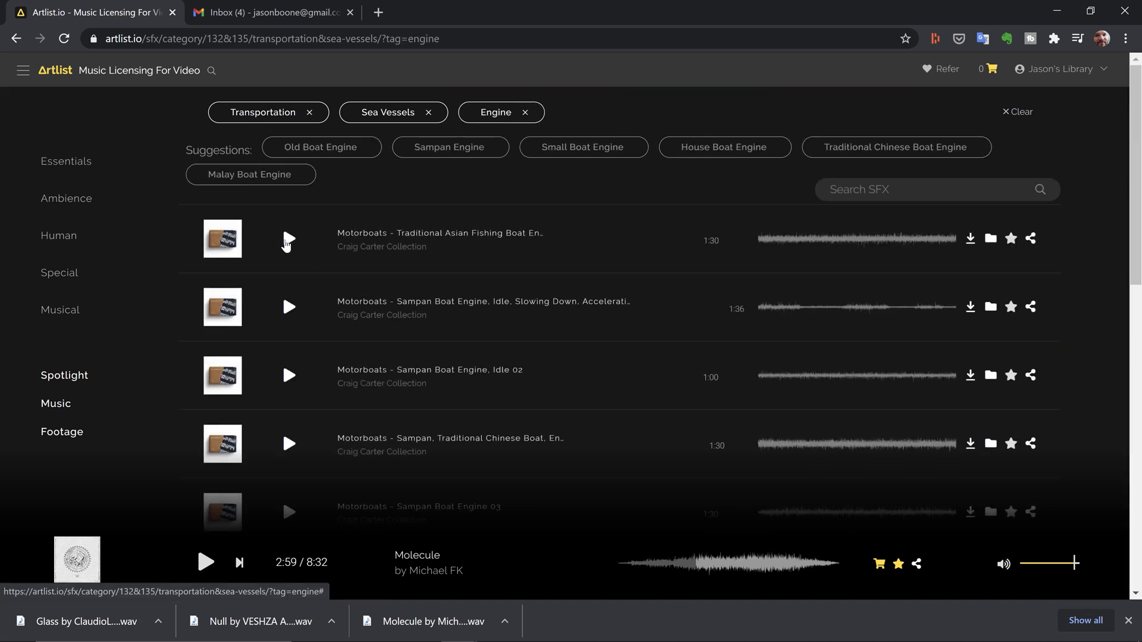
pyautogui.click(287, 239)
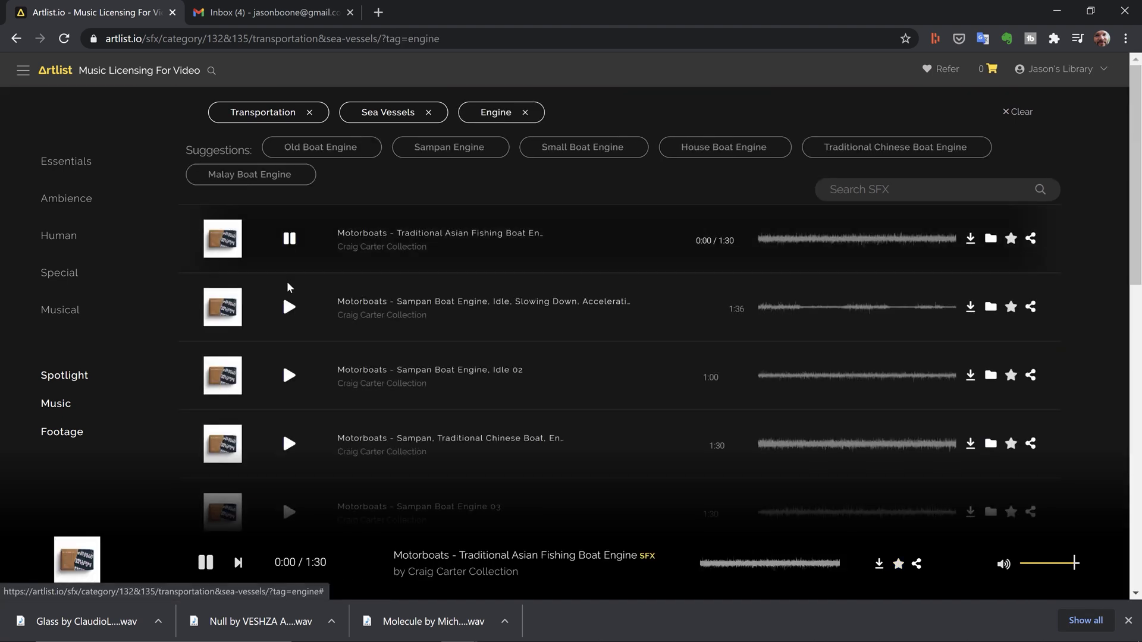
pyautogui.click(289, 374)
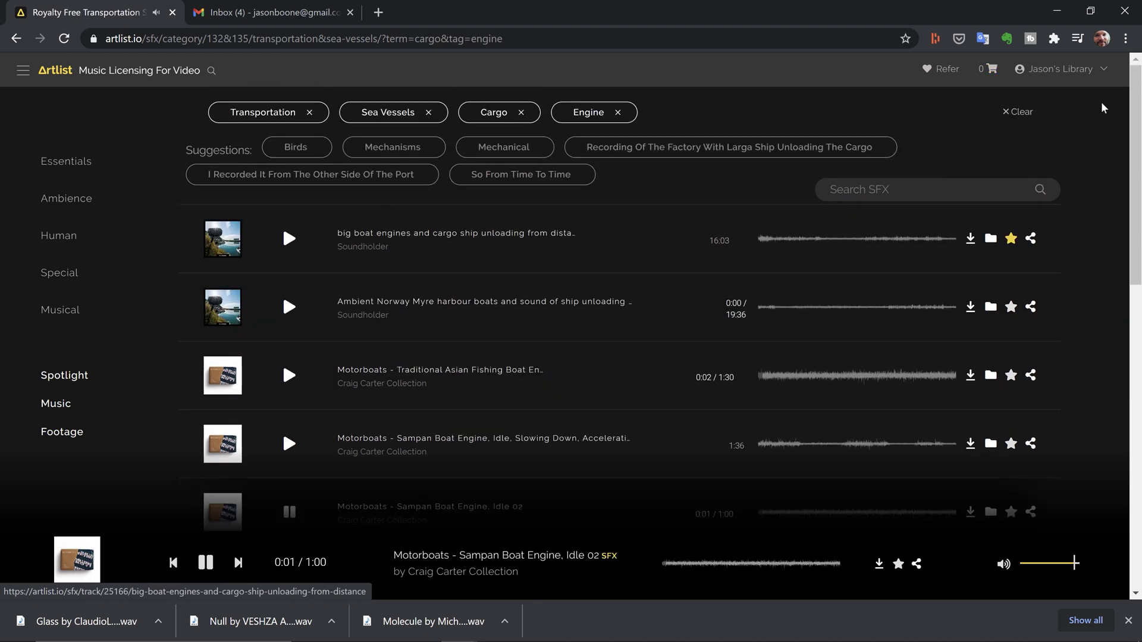
# Step: Clear the active filters and search the sound effects for "cargo ship"
pyautogui.click(1018, 113)
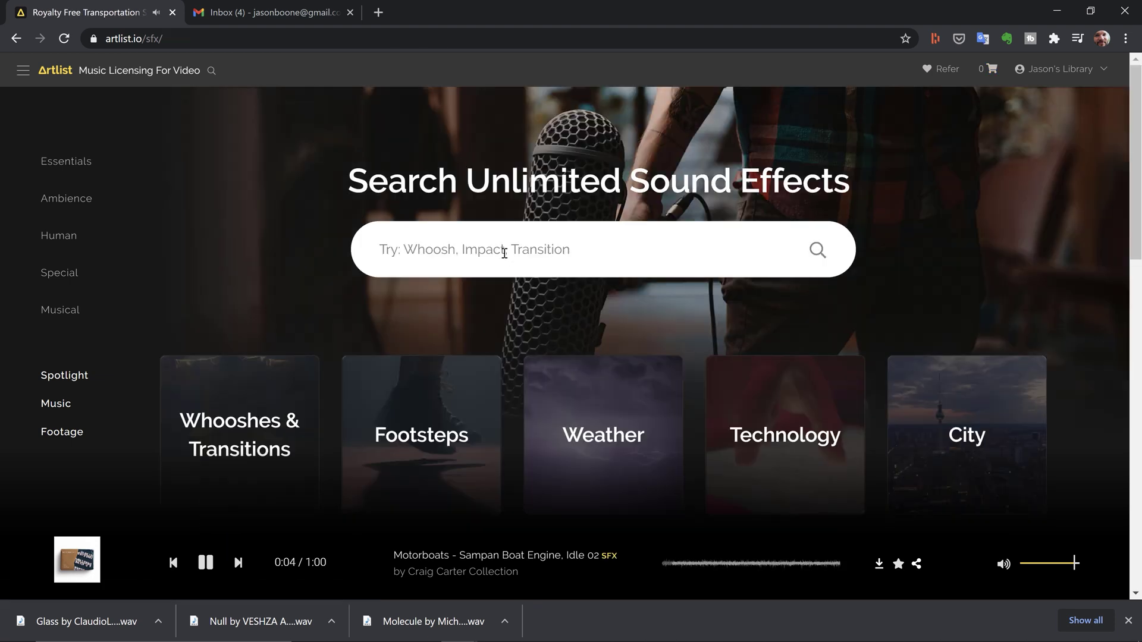
pyautogui.write('cargo ship')
pyautogui.press('Return')
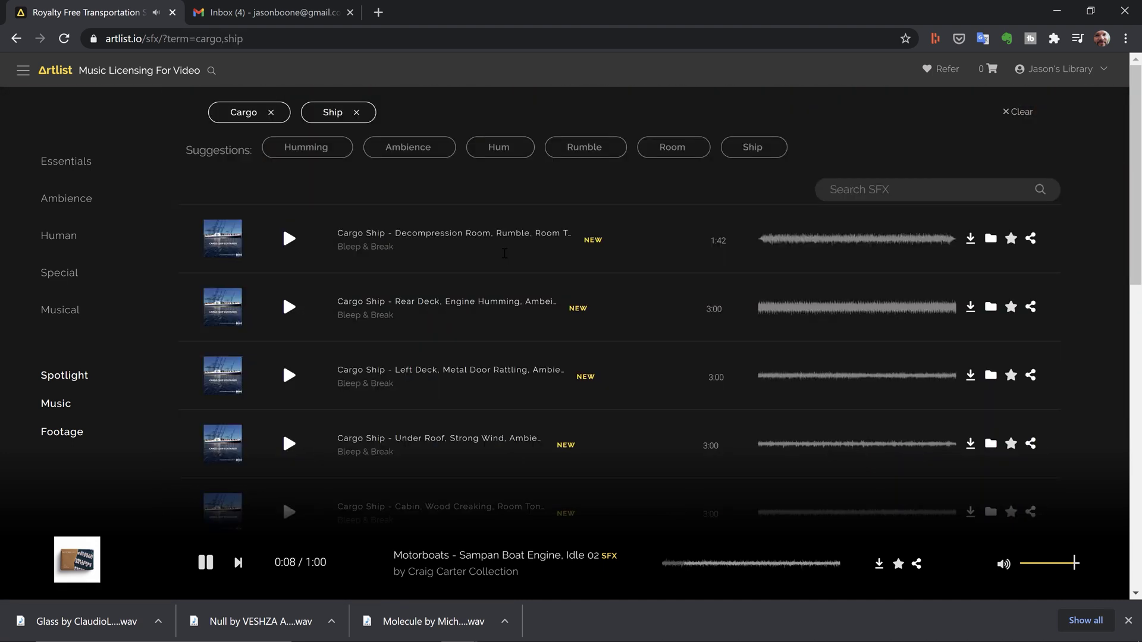
# Step: Preview the Cargo Ship Decompression Room and Rear Deck sounds, skipping partway into each recording
pyautogui.click(289, 238)
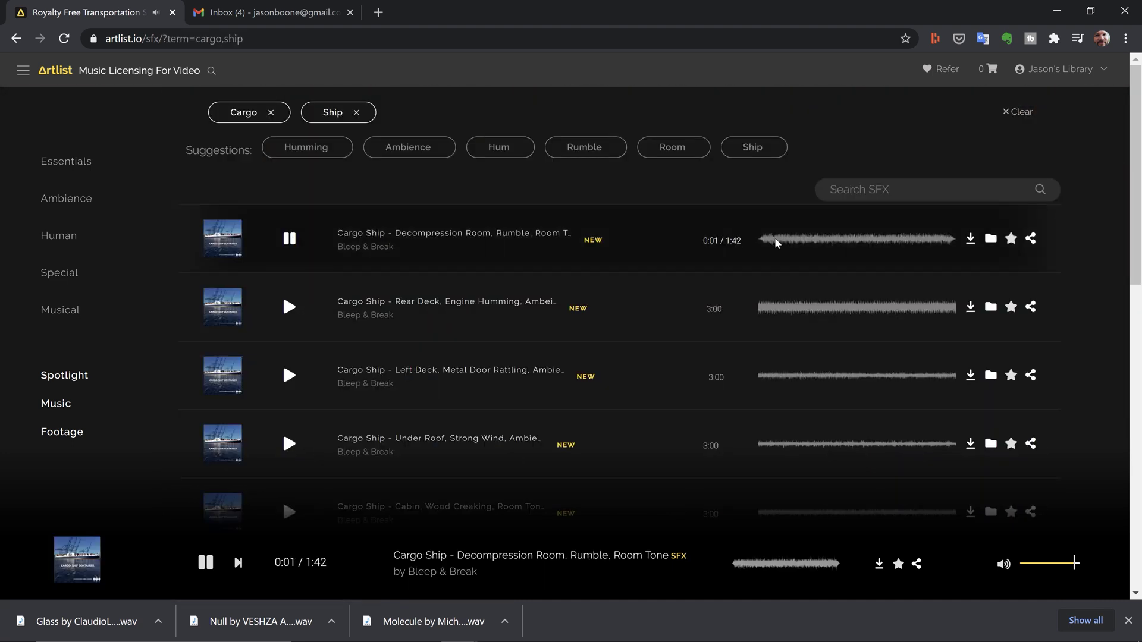
pyautogui.click(812, 241)
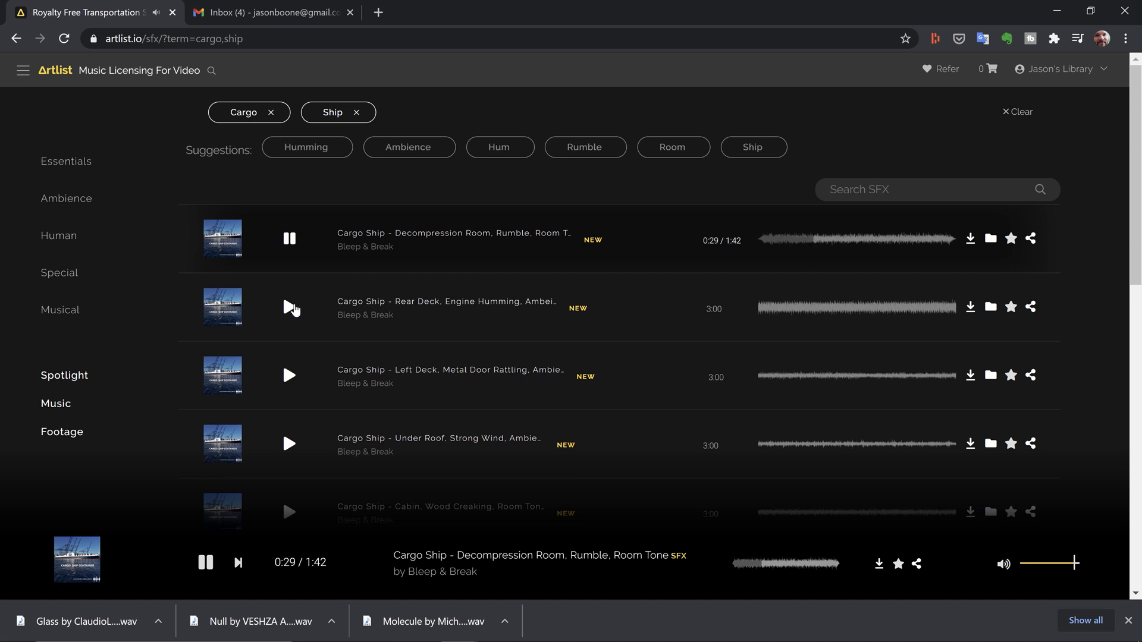
pyautogui.click(290, 307)
pyautogui.click(775, 309)
pyautogui.click(812, 312)
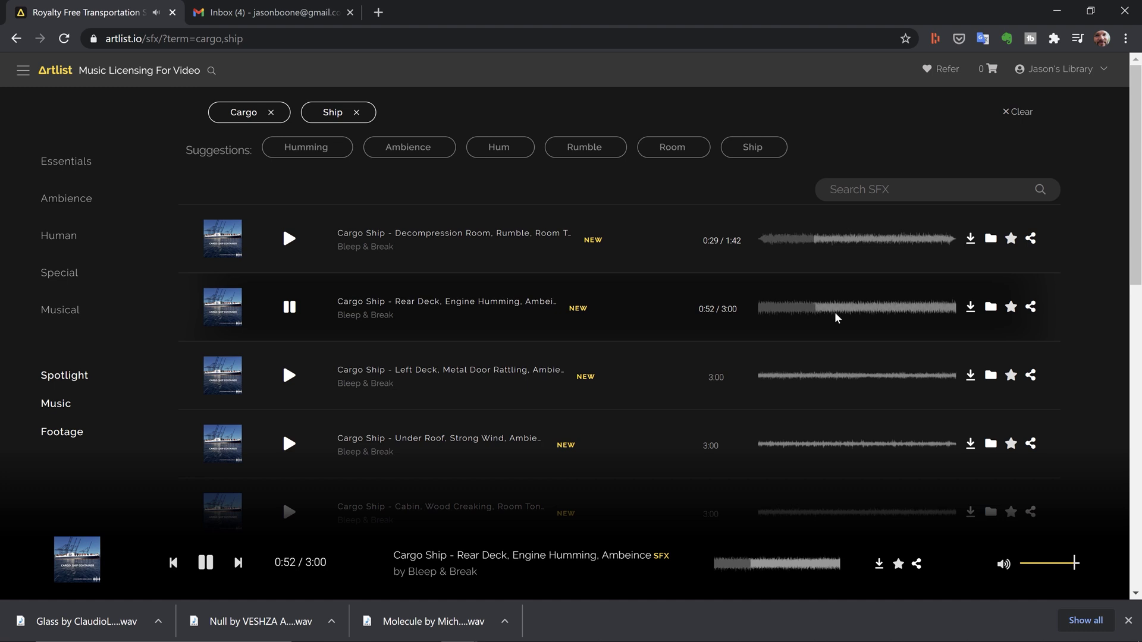
# Step: Save the Cargo Ship - Rear Deck sound to favorites and to a new collection named Boats
pyautogui.click(994, 310)
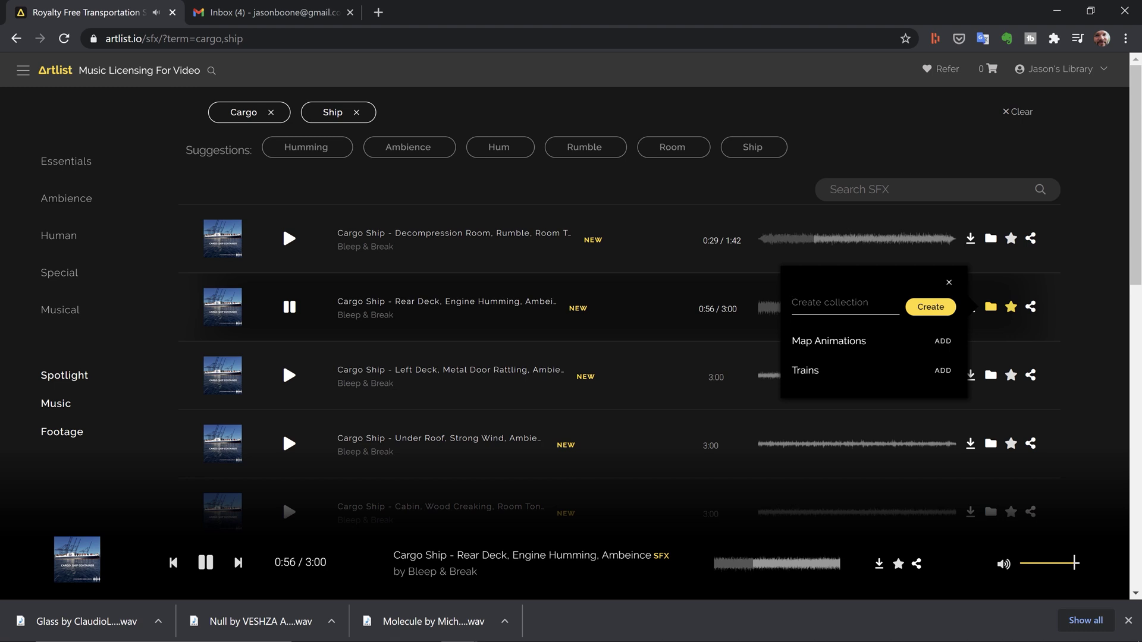
pyautogui.write('Boat')
pyautogui.write('s')
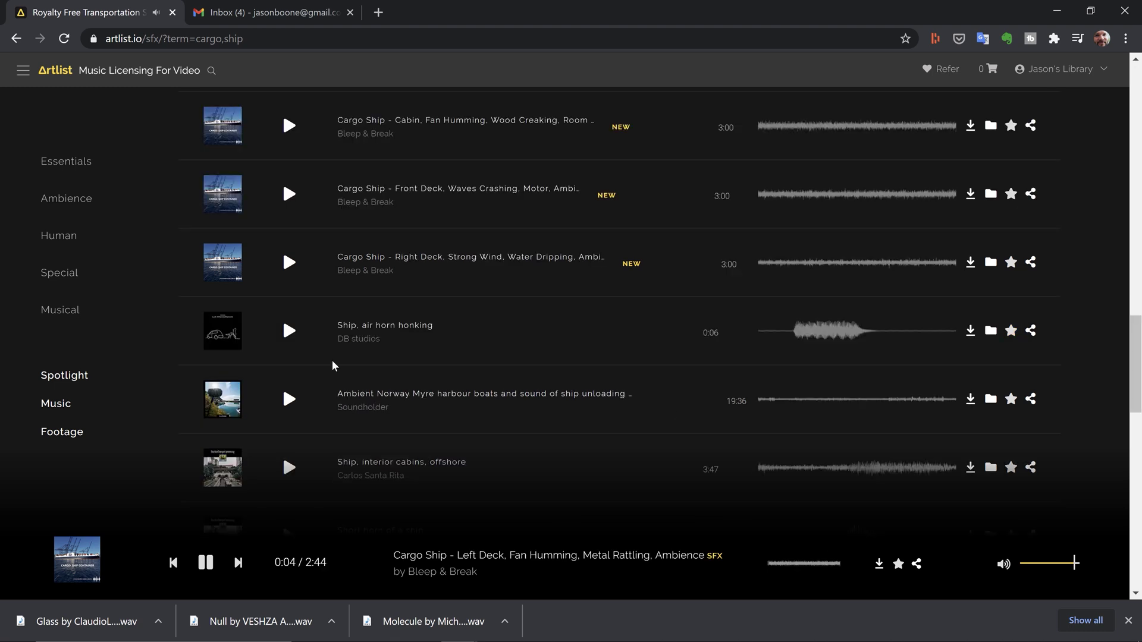
# Step: Preview the "Ship, air horn honking" sound at a lower system volume
pyautogui.click(289, 331)
pyautogui.press('XF86AudioLowerVolume')
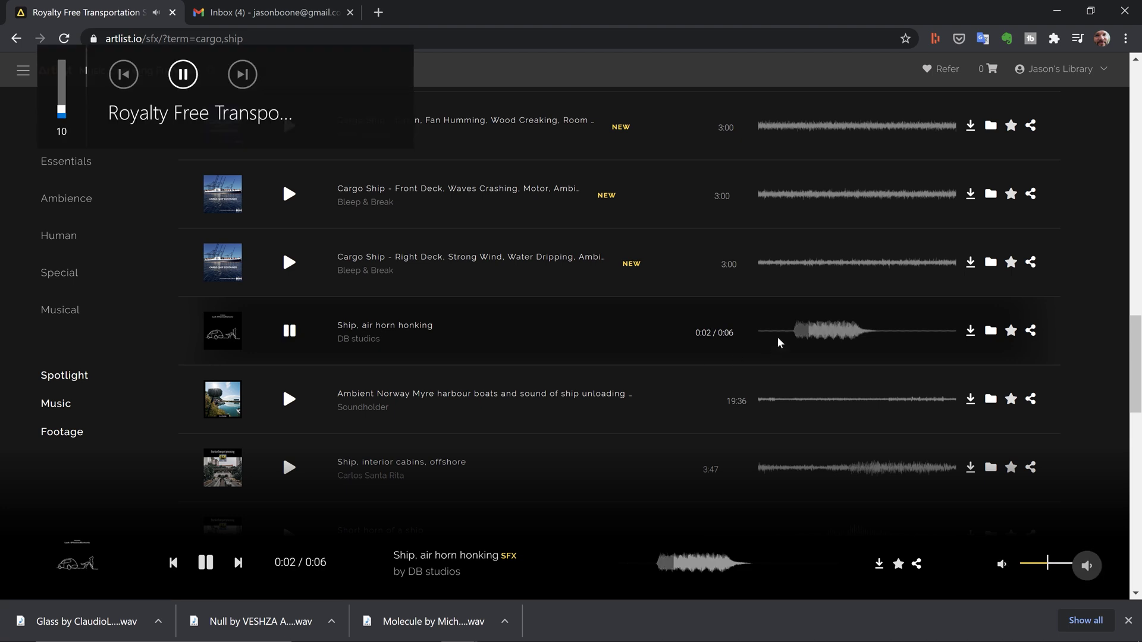
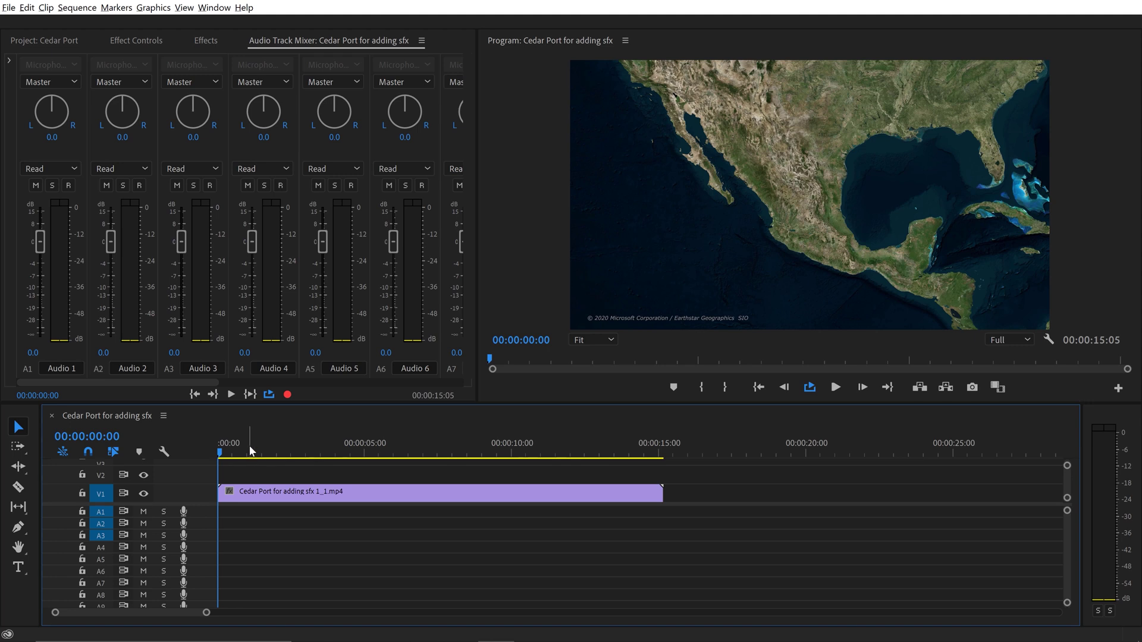
# Step: Switch to Premiere Pro and play through the opening of the "Cedar Port for adding sfx" sequence, scrubbing as needed
pyautogui.press('space')
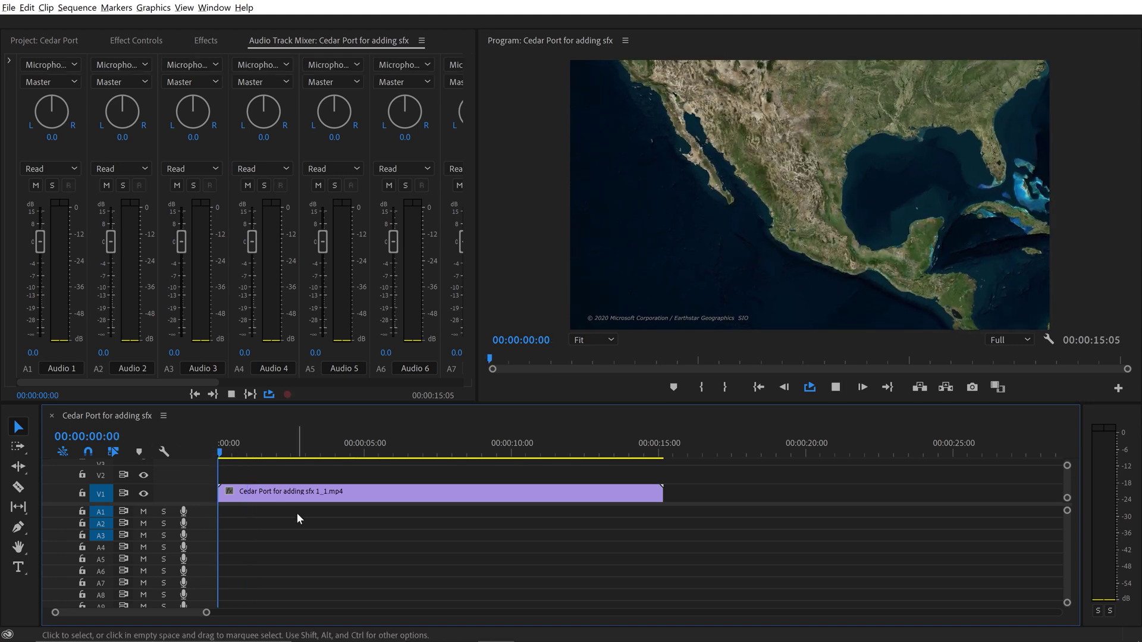
pyautogui.moveTo(249, 455); pyautogui.dragTo(161, 463)
pyautogui.press('space')
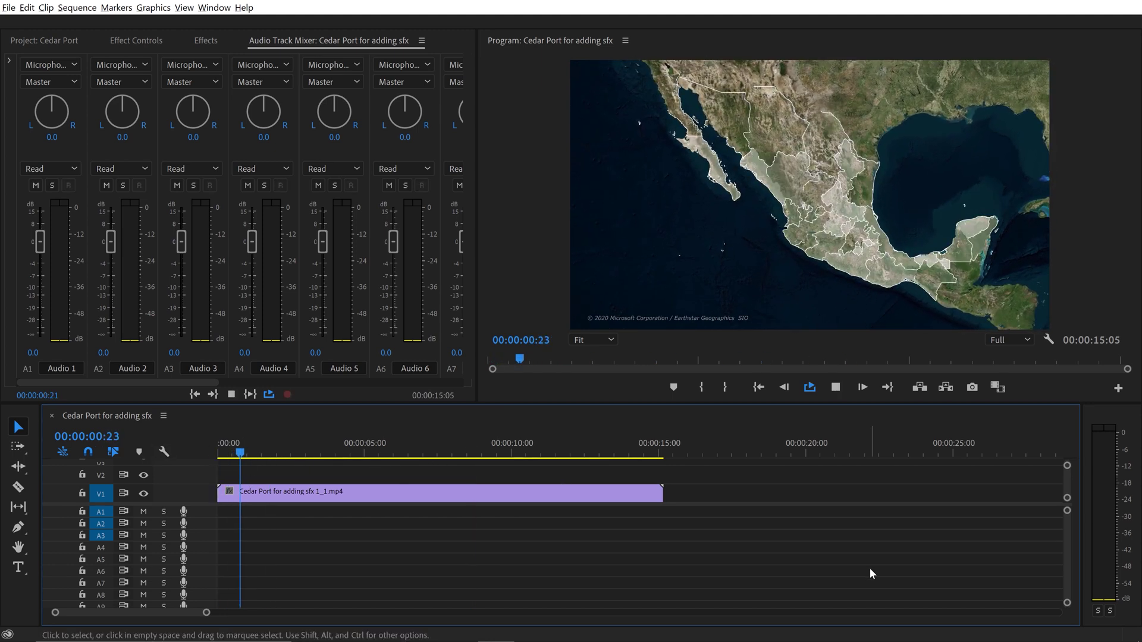
pyautogui.press('space')
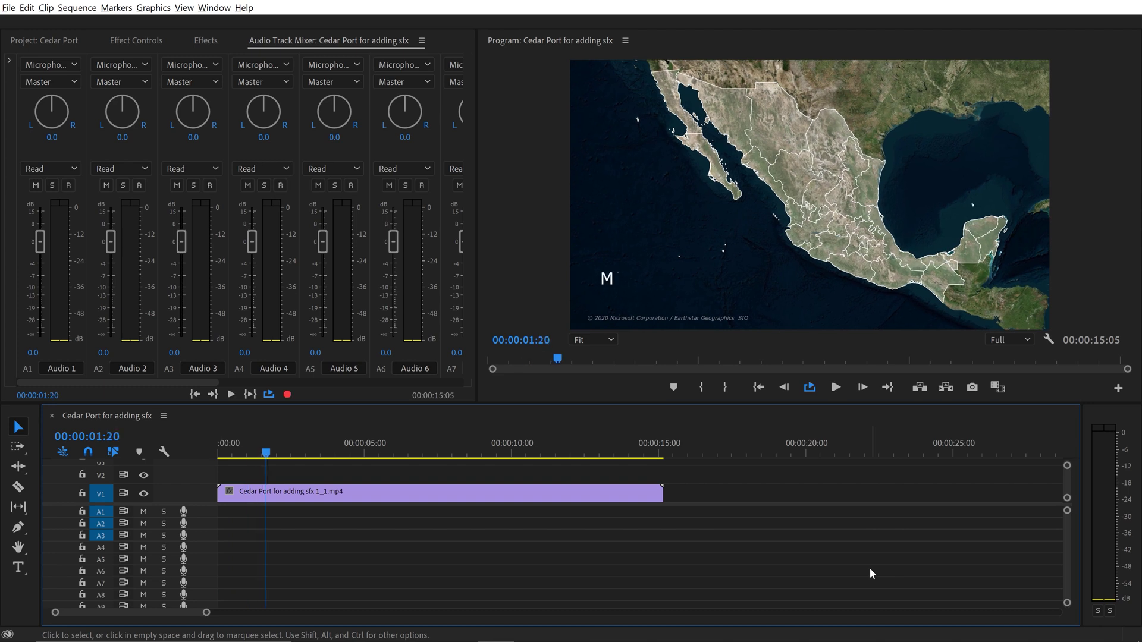
pyautogui.press('space')
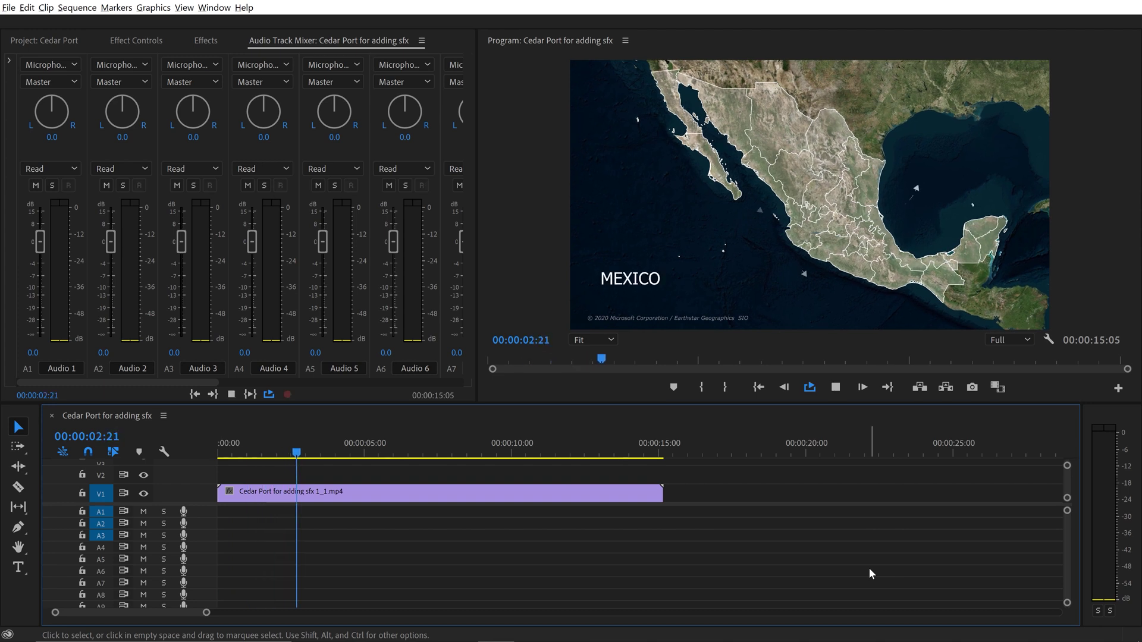
pyautogui.moveTo(400, 447); pyautogui.dragTo(459, 438)
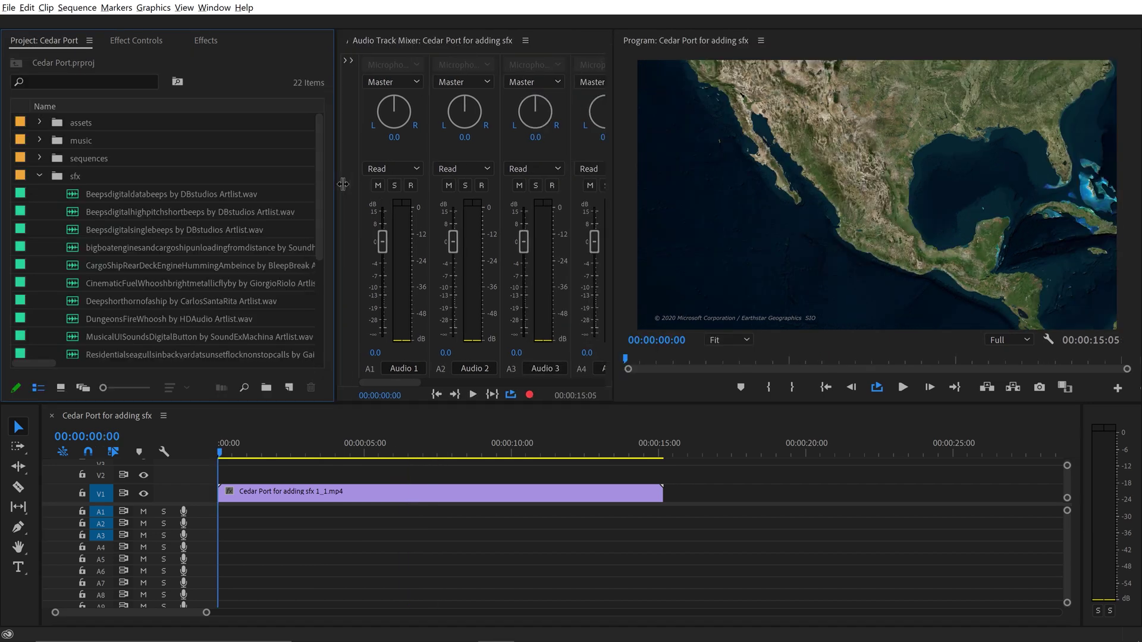
# Step: Place the DungeonsFireWhoosh sound on track A1 at the start of the sequence and expand that track to show its waveform
pyautogui.moveTo(343, 185); pyautogui.dragTo(359, 185)
pyautogui.click(182, 320)
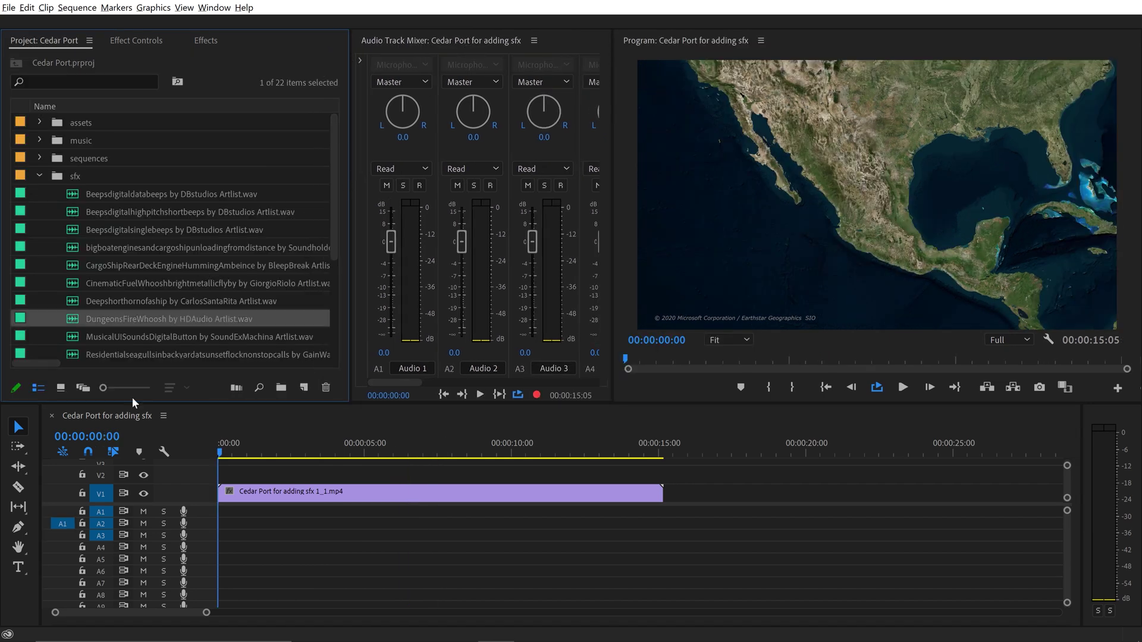
pyautogui.moveTo(77, 316); pyautogui.dragTo(250, 512)
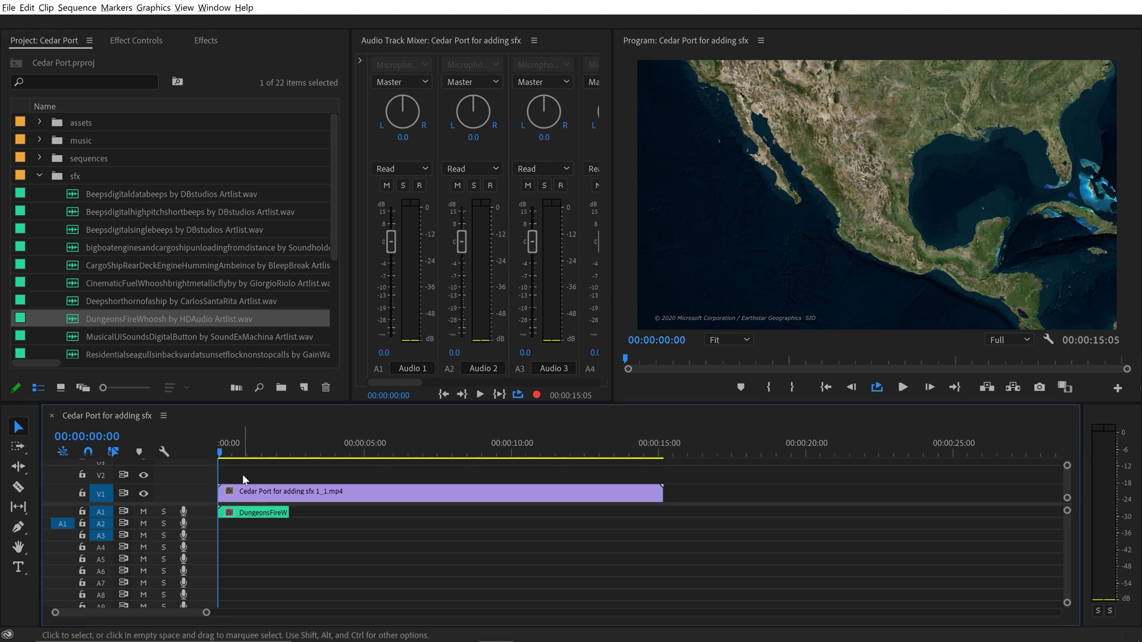
pyautogui.press('=')
pyautogui.press('=')
pyautogui.doubleClick(210, 510)
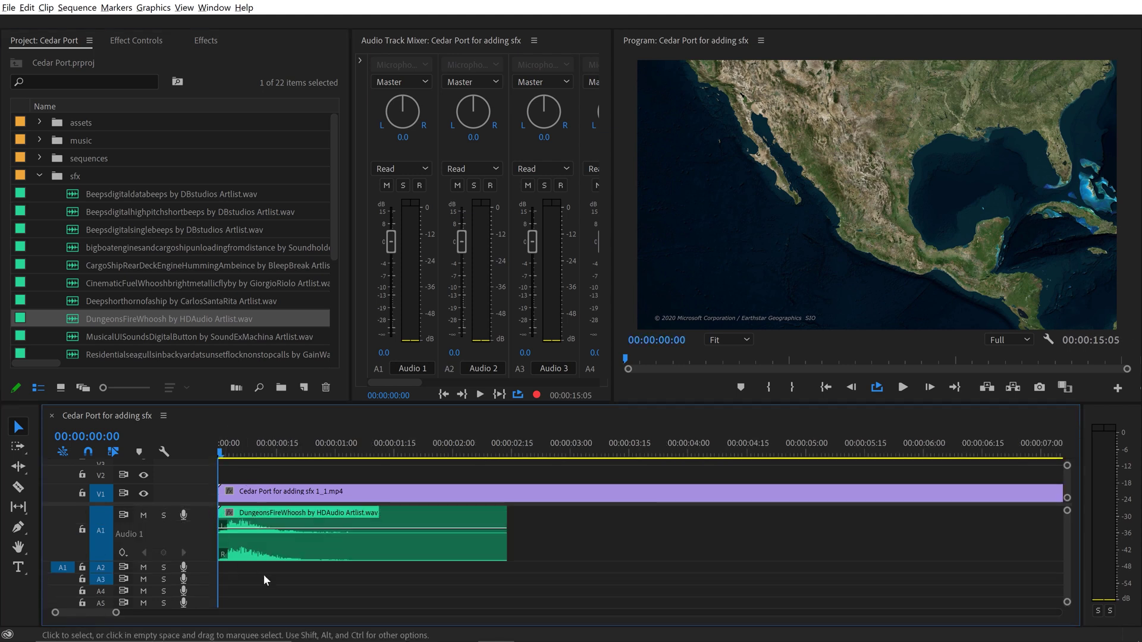
# Step: Shift the DungeonsFireWhoosh clip about two frames later on A1 and check its timing in playback
pyautogui.press('space')
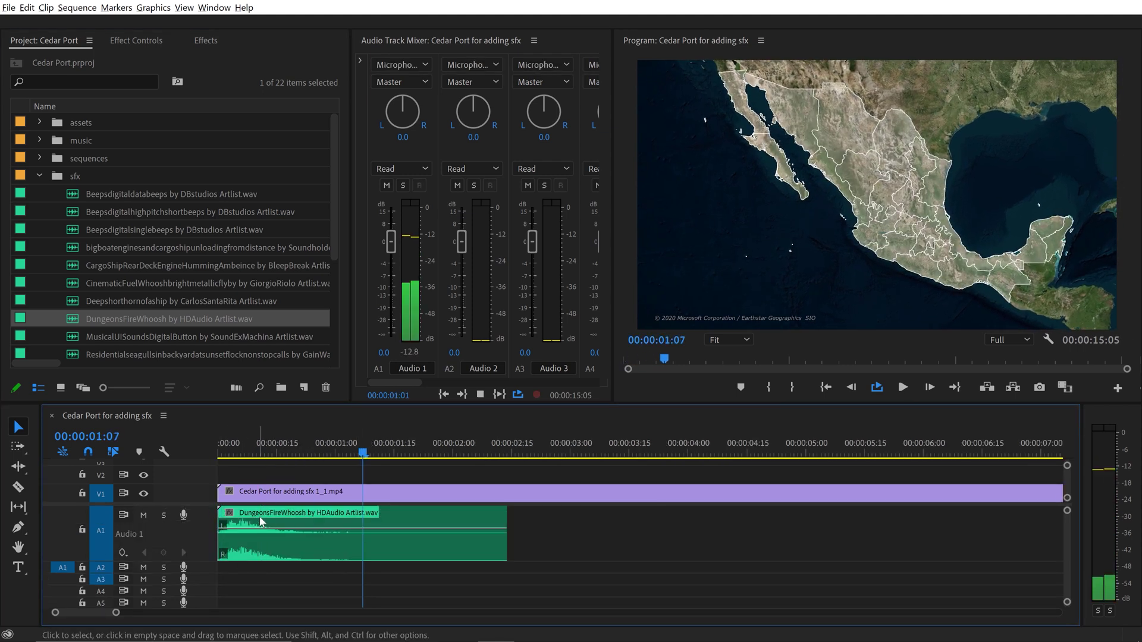
pyautogui.moveTo(262, 522); pyautogui.dragTo(270, 522)
pyautogui.press('=')
pyautogui.press('=')
pyautogui.press('Home')
pyautogui.press('space')
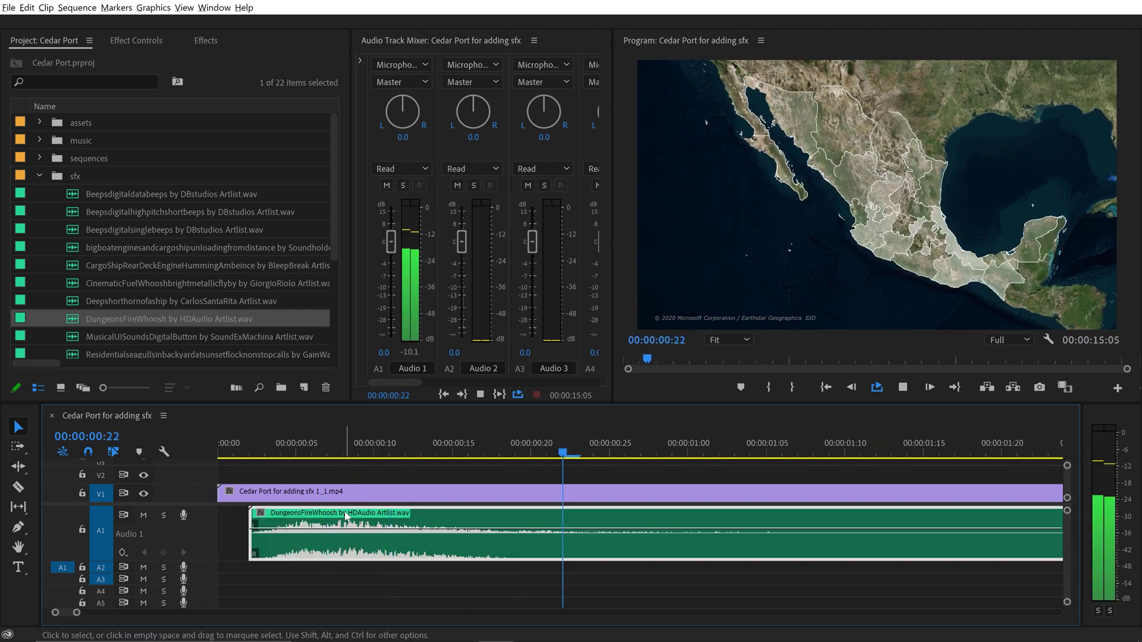
pyautogui.press('space')
# Step: Set the Audio 1 track volume to -5 dB
pyautogui.click(384, 348)
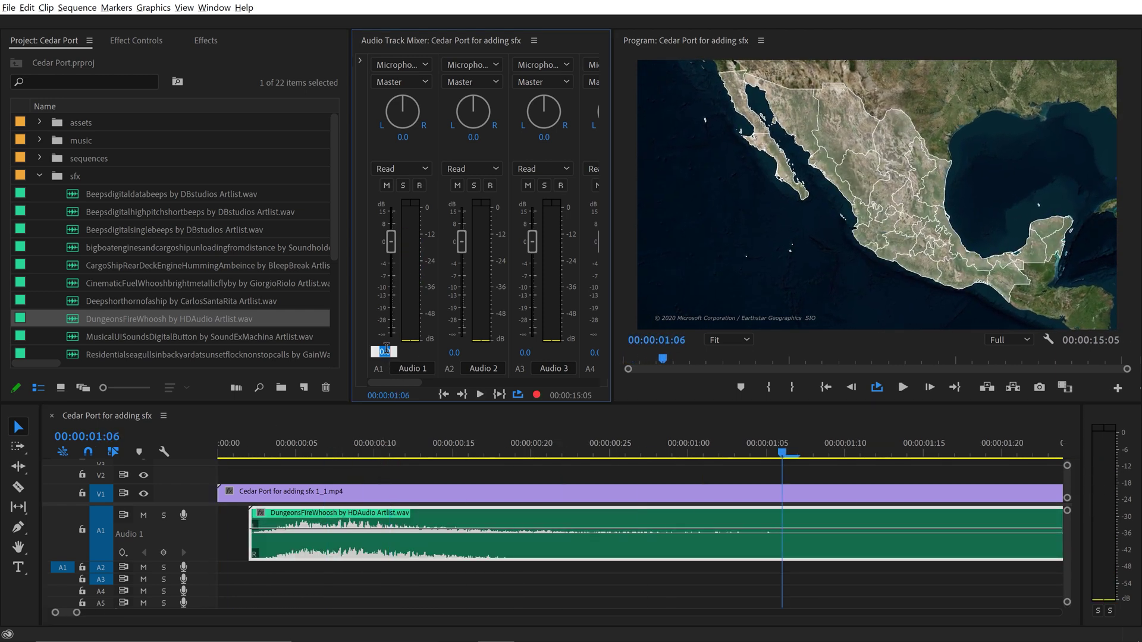
pyautogui.write('-10')
pyautogui.press('Return')
pyautogui.press('-')
pyautogui.press('-')
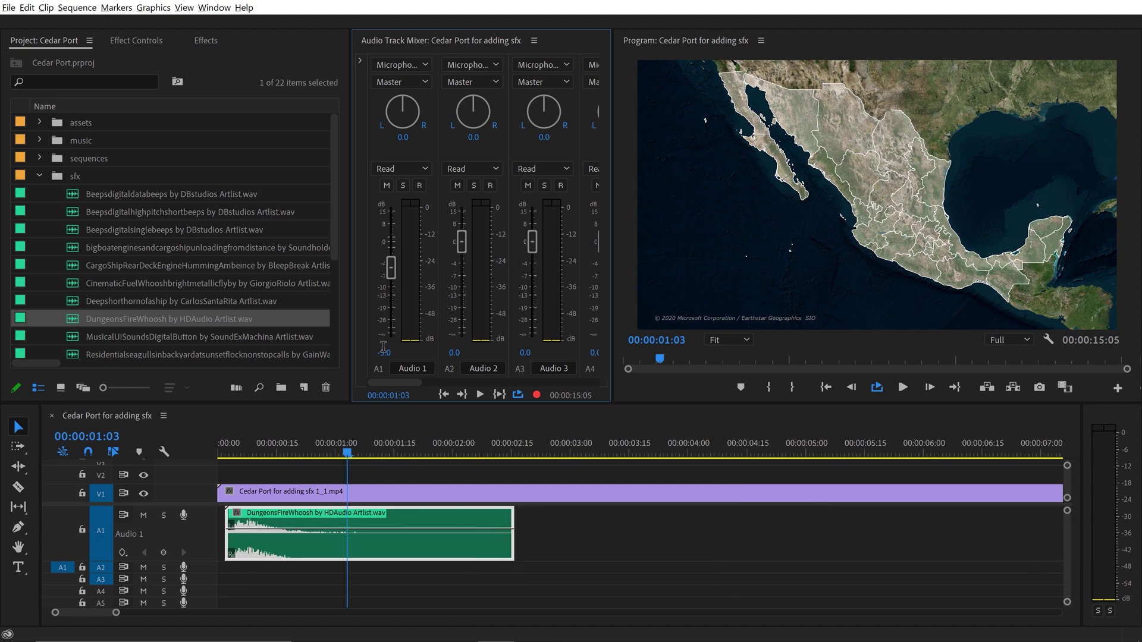
# Step: Play the sequence from the start to check how loud the whoosh is against the map highlight
pyautogui.press('Home')
pyautogui.press('space')
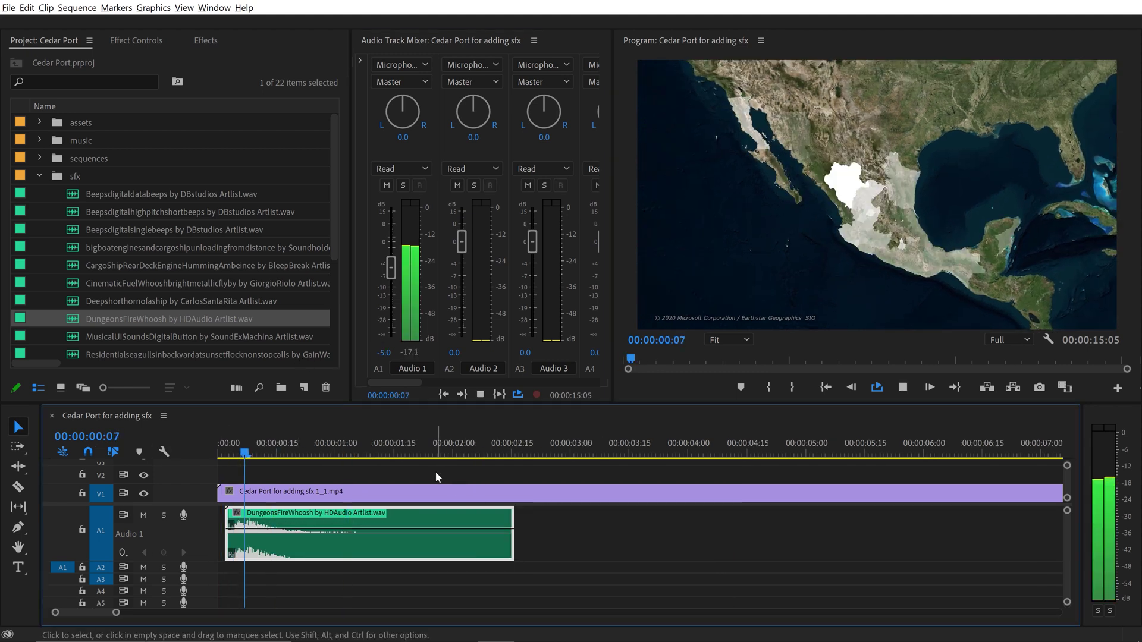
pyautogui.press('space')
pyautogui.press('-')
pyautogui.press('-')
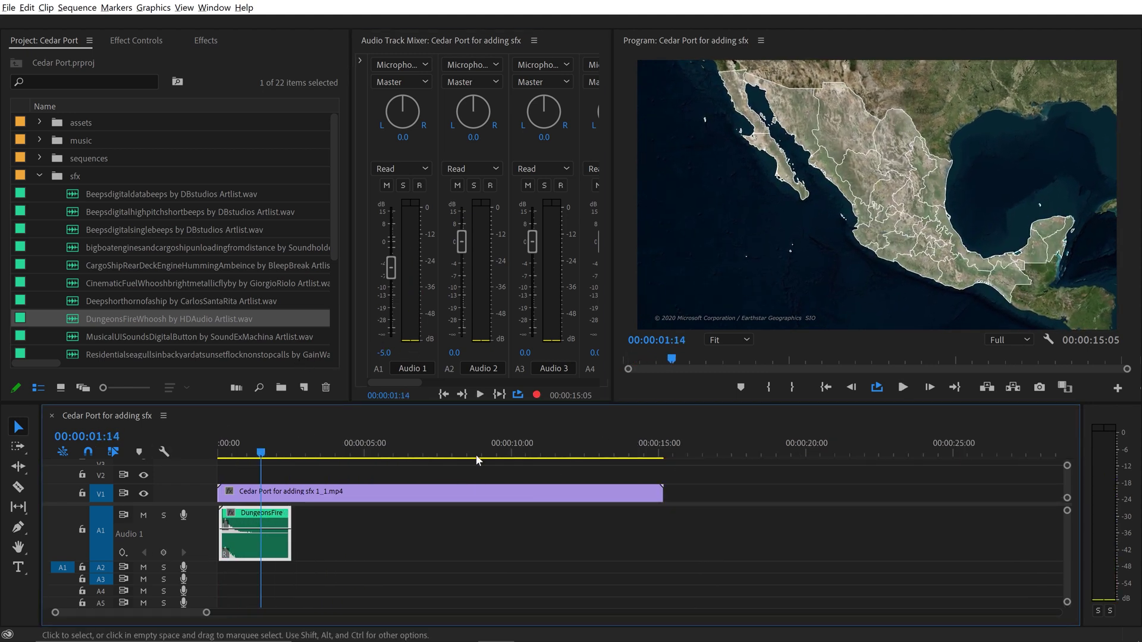
# Step: Copy the DungeonsFireWhoosh clip to about 00:00:08:15 on A1 for the second map change and play it back
pyautogui.moveTo(390, 446); pyautogui.dragTo(462, 441)
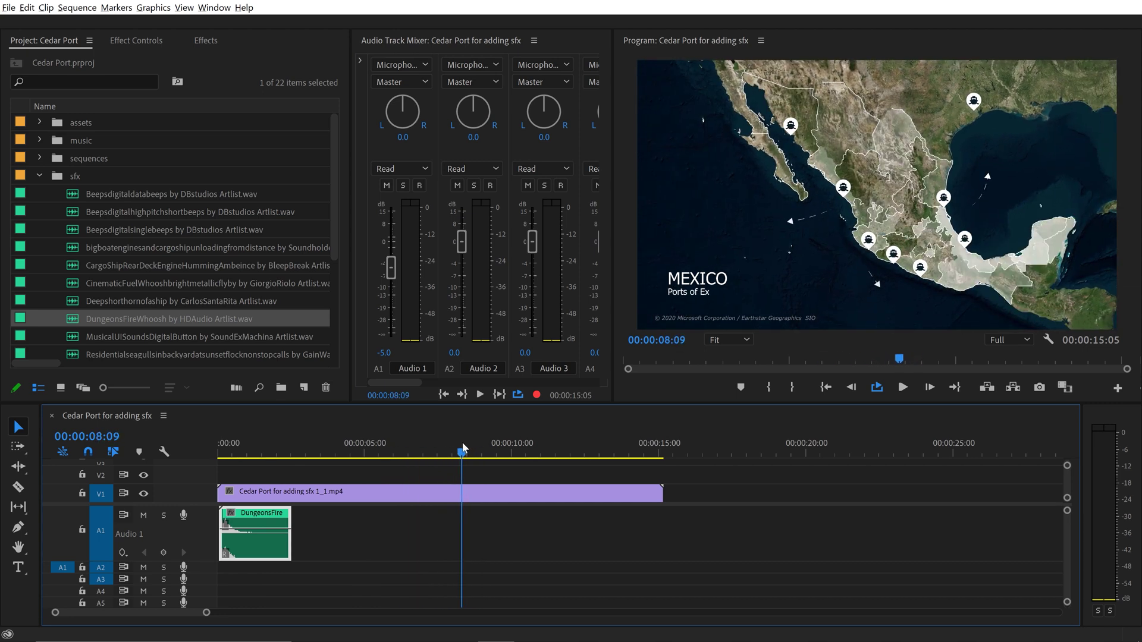
pyautogui.moveTo(247, 538); pyautogui.dragTo(510, 537)
pyautogui.press('=')
pyautogui.press('space')
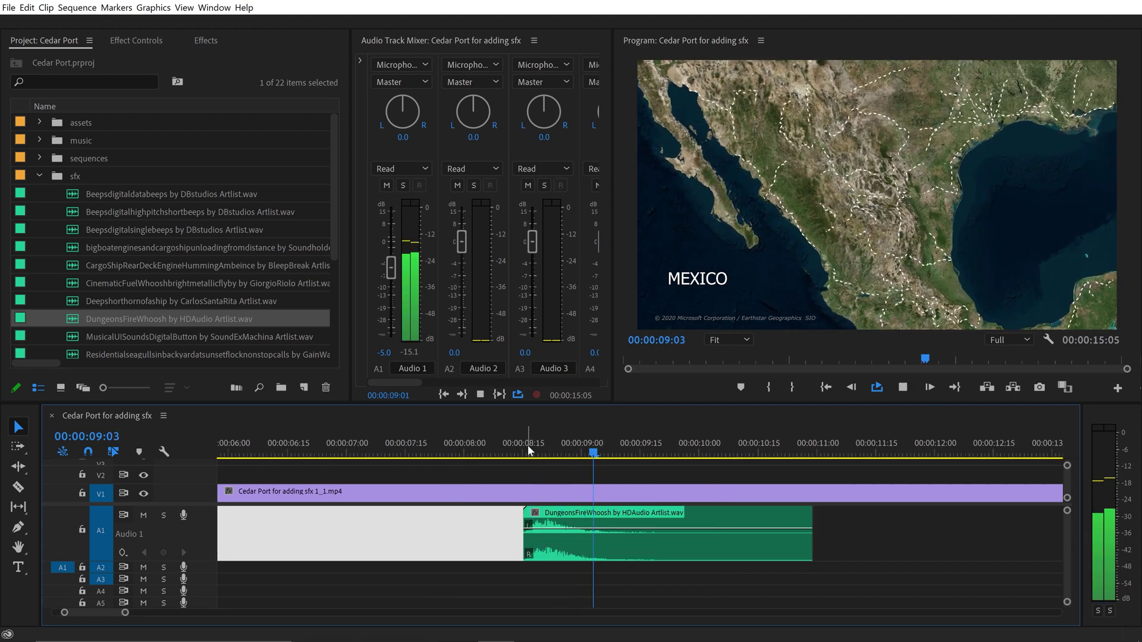
pyautogui.press('space')
pyautogui.press('\\')
# Step: Mute track A1 and play the animation from the start to about 00:00:01:04
pyautogui.click(425, 446)
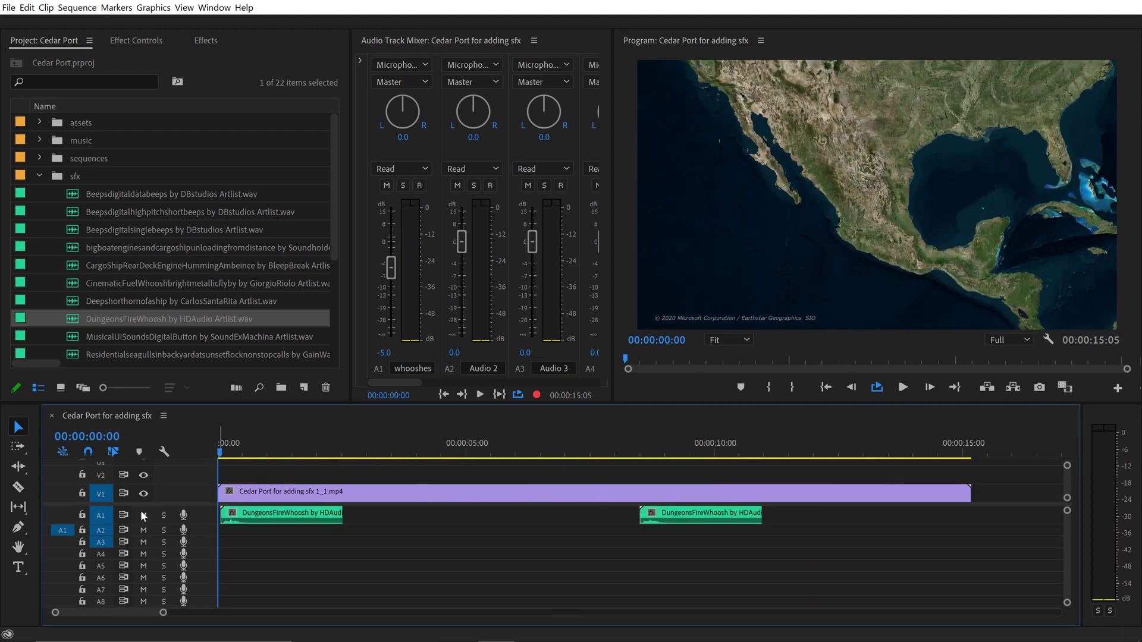
pyautogui.click(143, 515)
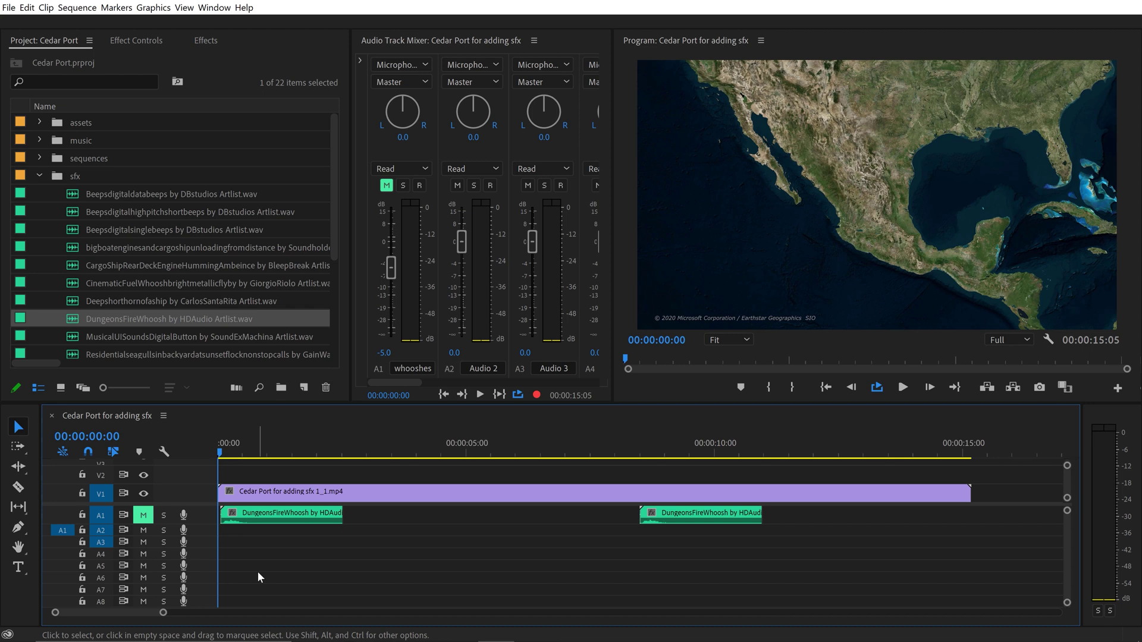
pyautogui.press('b')
pyautogui.press('v')
pyautogui.press('space')
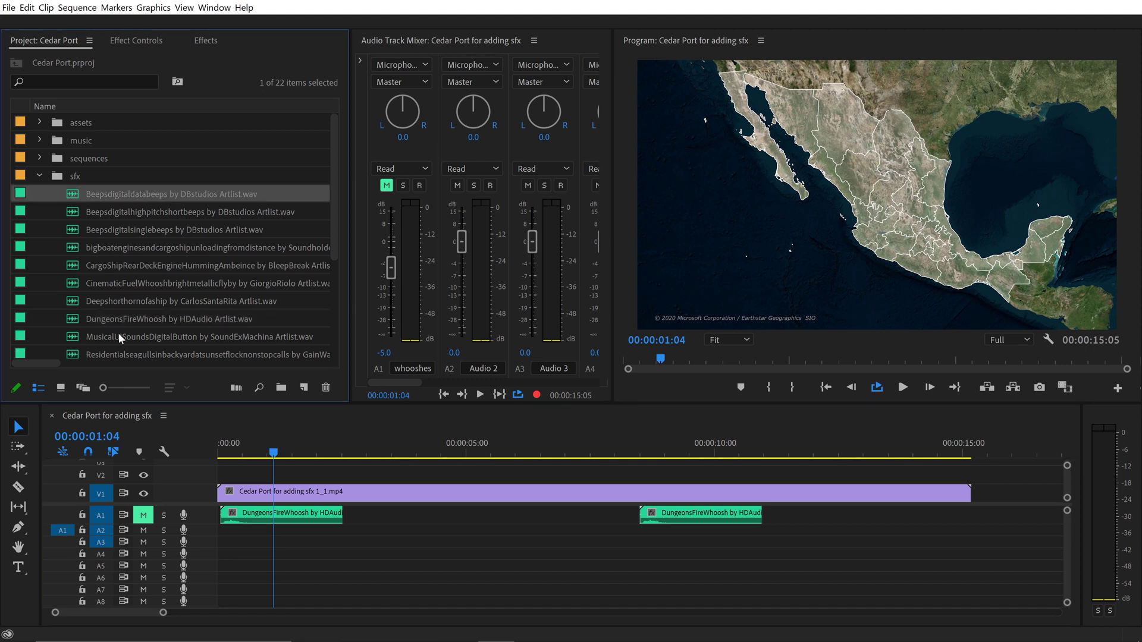
# Step: Place the Beepsdigitaldatabeeps sound at the start of track A2 and expand that track to show its waveform
pyautogui.click(115, 194)
pyautogui.moveTo(116, 195); pyautogui.dragTo(229, 540)
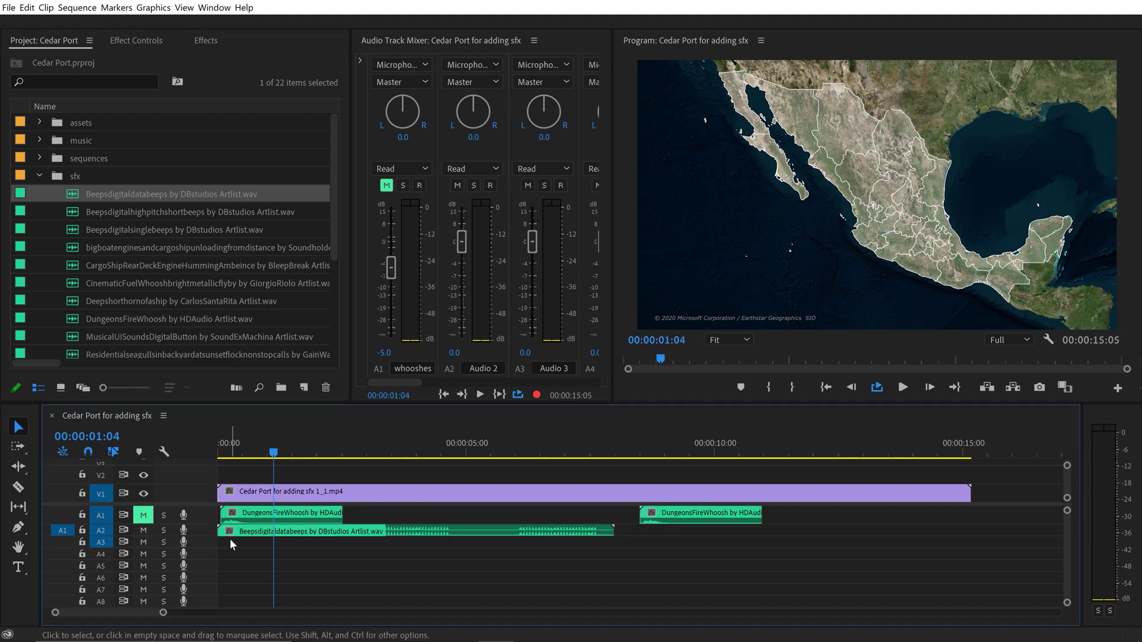
pyautogui.doubleClick(208, 530)
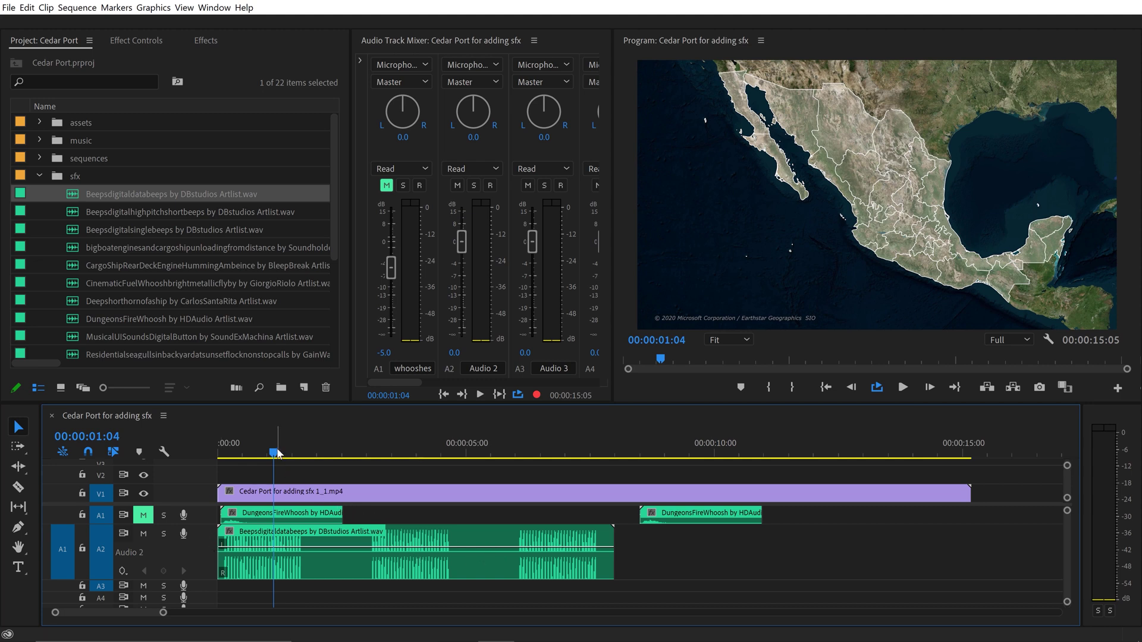
# Step: Play the sequence from the start to hear the data beeps against the appearing country borders
pyautogui.moveTo(278, 455); pyautogui.dragTo(220, 456)
pyautogui.press('=')
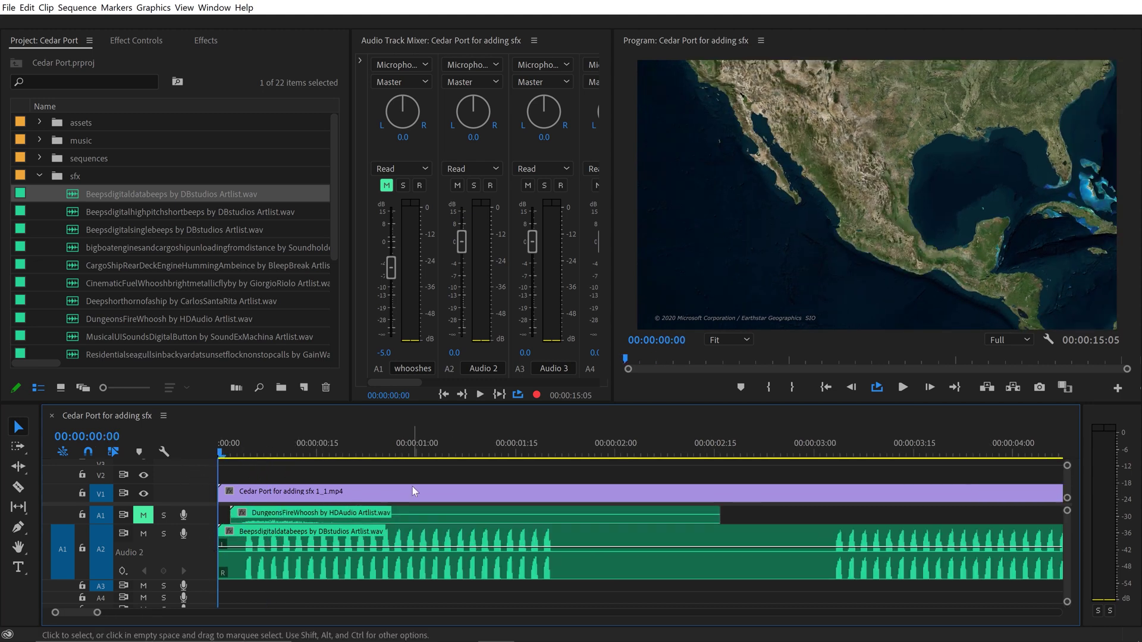
pyautogui.press('space')
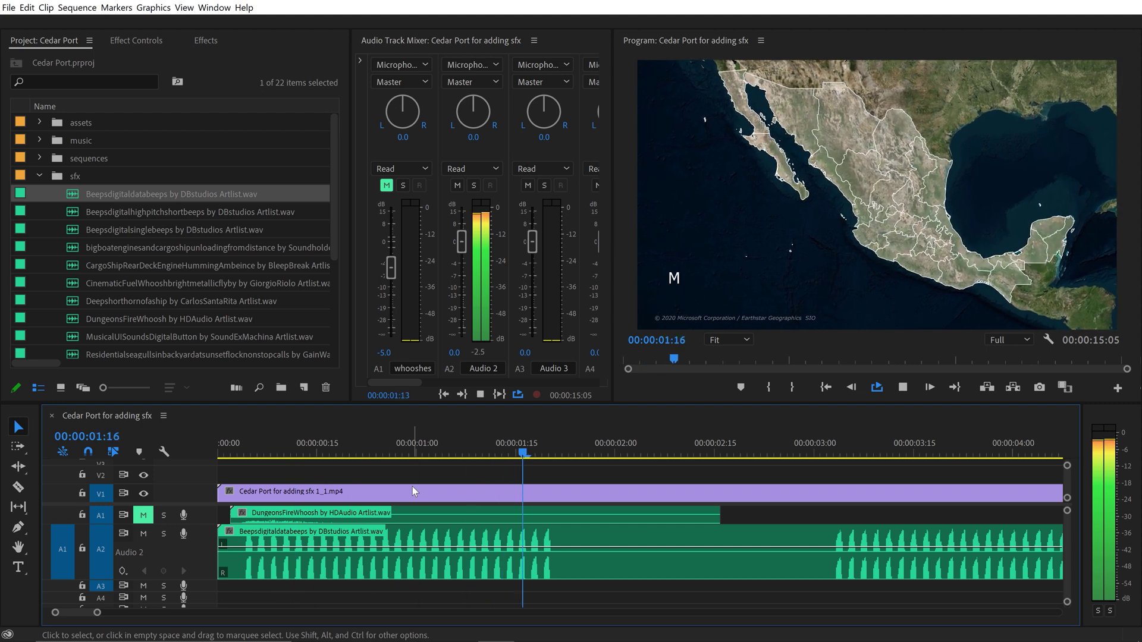
pyautogui.press('space')
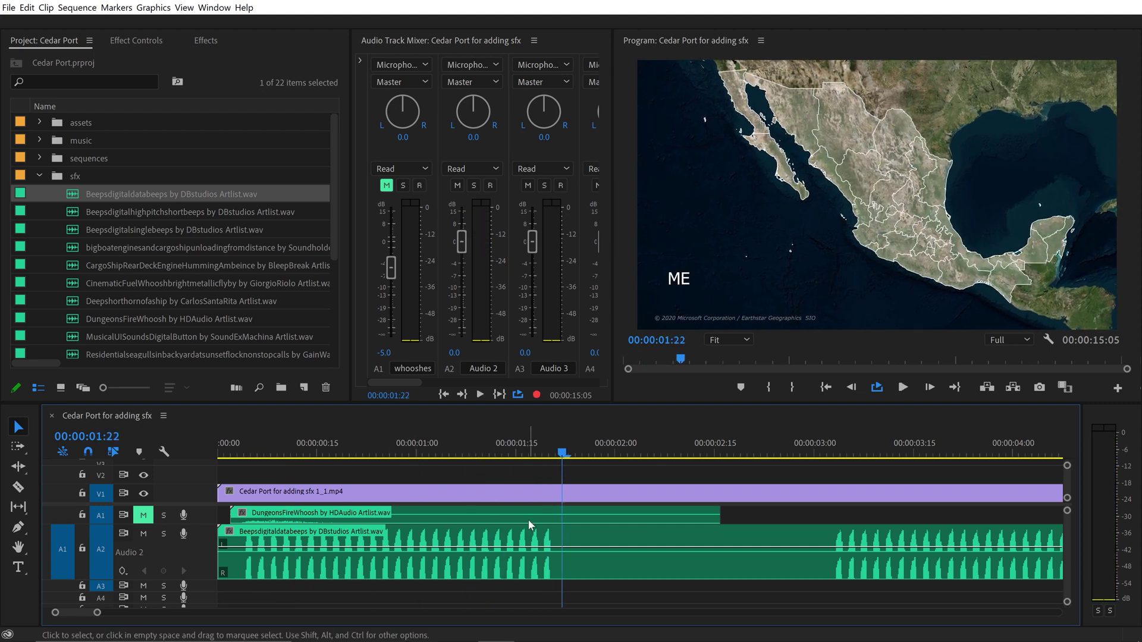
# Step: Find where the border animation ends and split the Beepsdigitaldatabeeps clip on A2 at about 00:00:01:08
pyautogui.press('c')
pyautogui.hotkey('shift', 'Left')
pyautogui.hotkey('shift', 'Left')
pyautogui.hotkey('shift', 'Left')
pyautogui.hotkey('shift', 'Left')
pyautogui.hotkey('shift', 'Left')
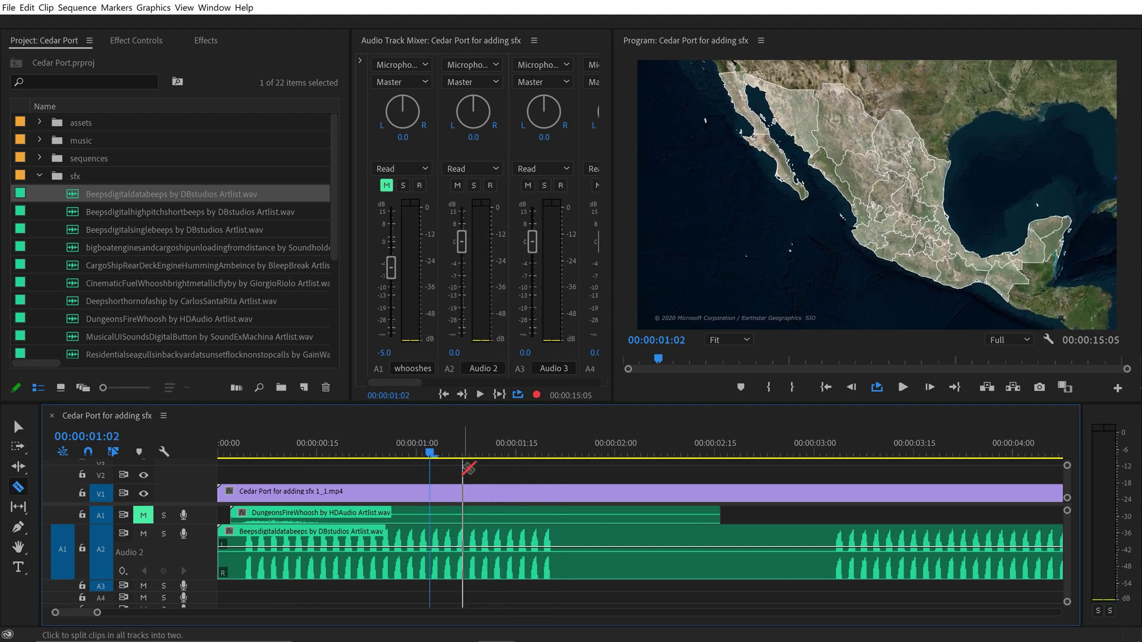
pyautogui.press('space')
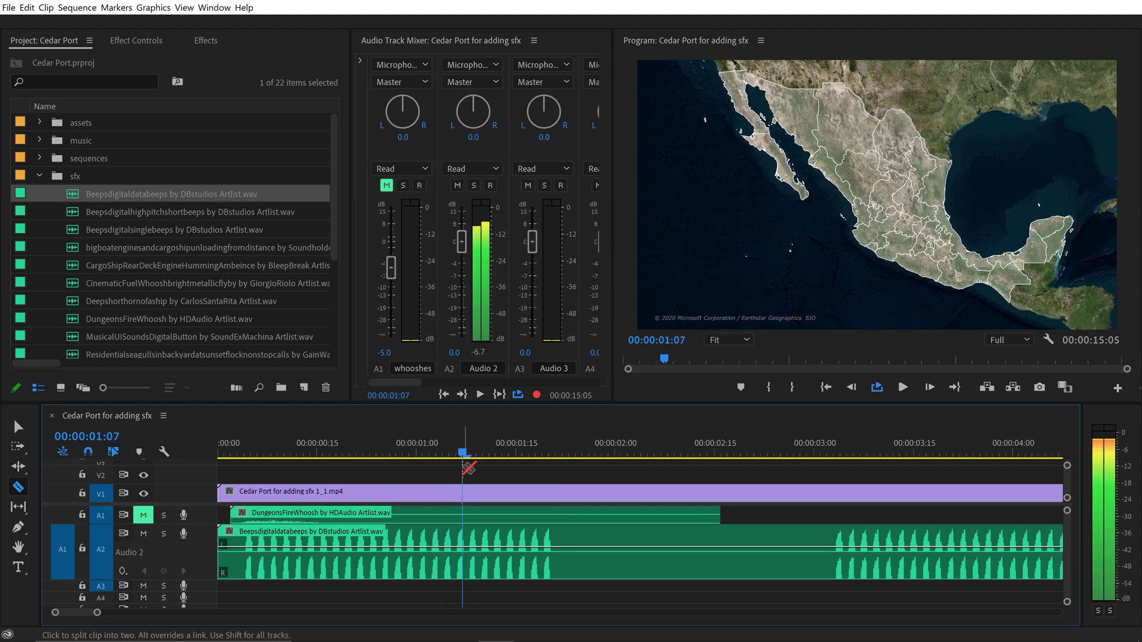
pyautogui.press('=')
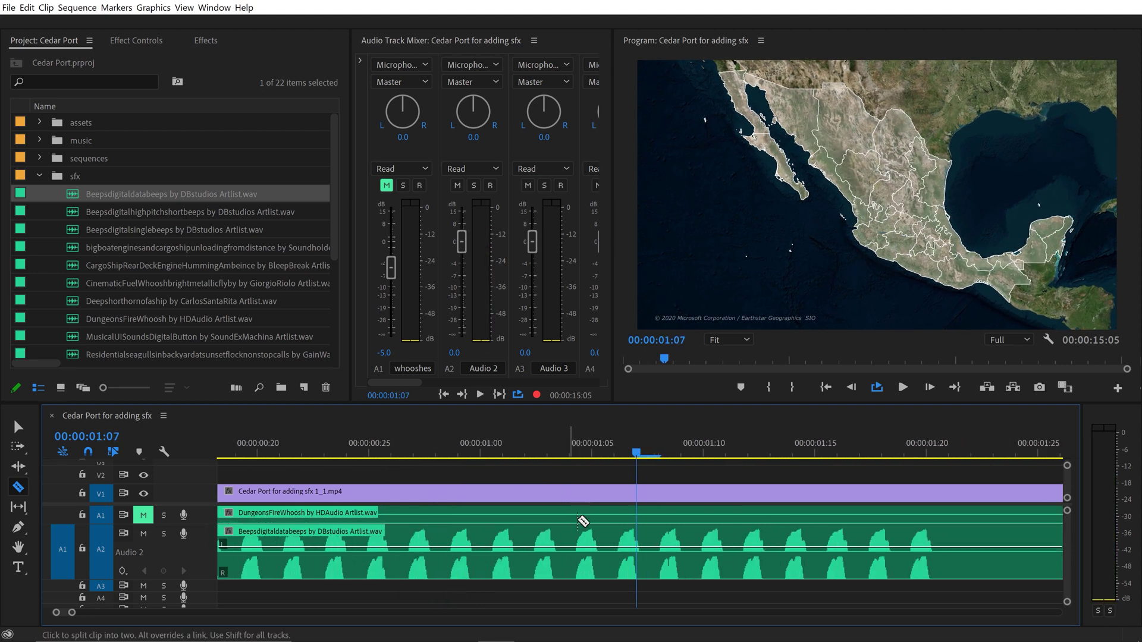
pyautogui.click(659, 542)
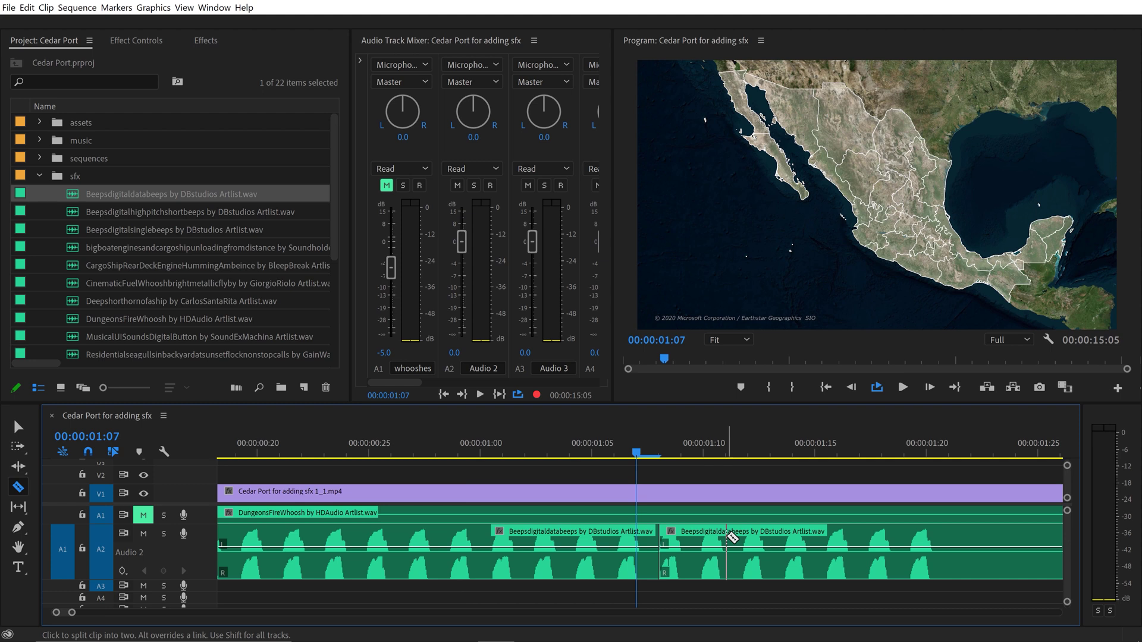
# Step: Delete the part of the Beepsdigitaldatabeeps clip after the cut
pyautogui.press('v')
pyautogui.press('-')
pyautogui.press('-')
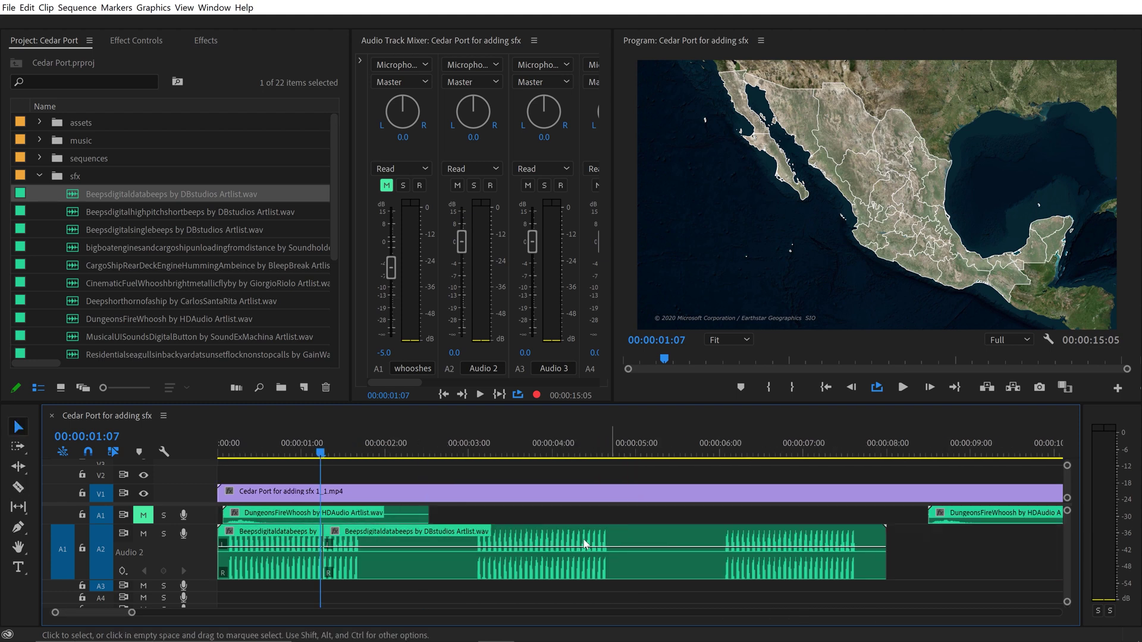
pyautogui.click(489, 542)
pyautogui.press('Delete')
# Step: Play the shortened beeps from the start, then unmute track A1 and replay them together with the whoosh
pyautogui.press('Home')
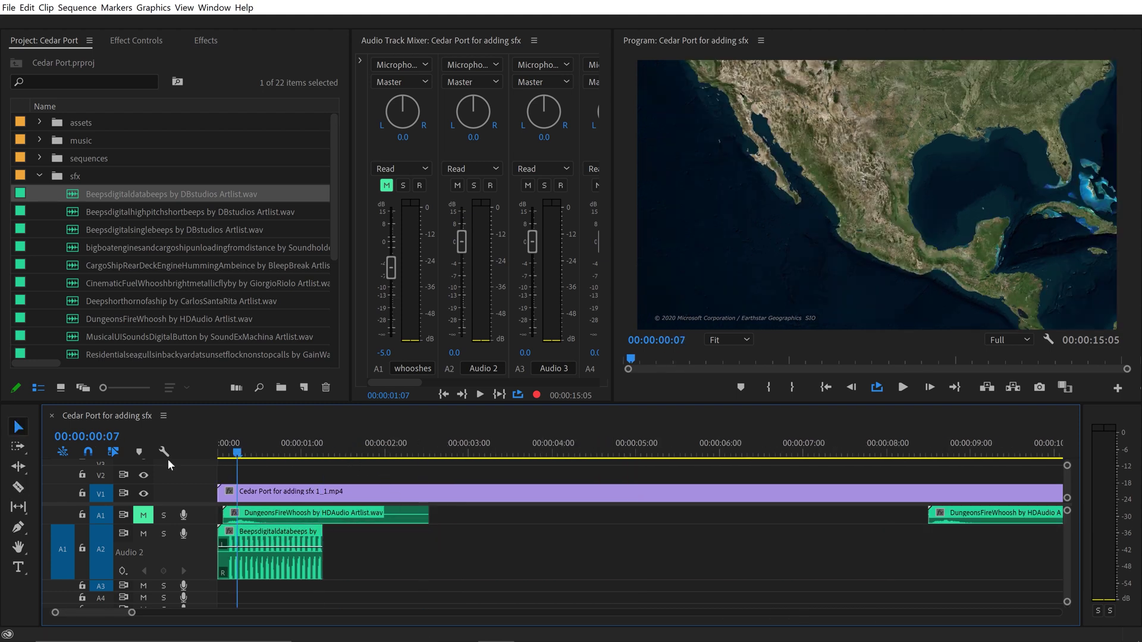
pyautogui.press('space')
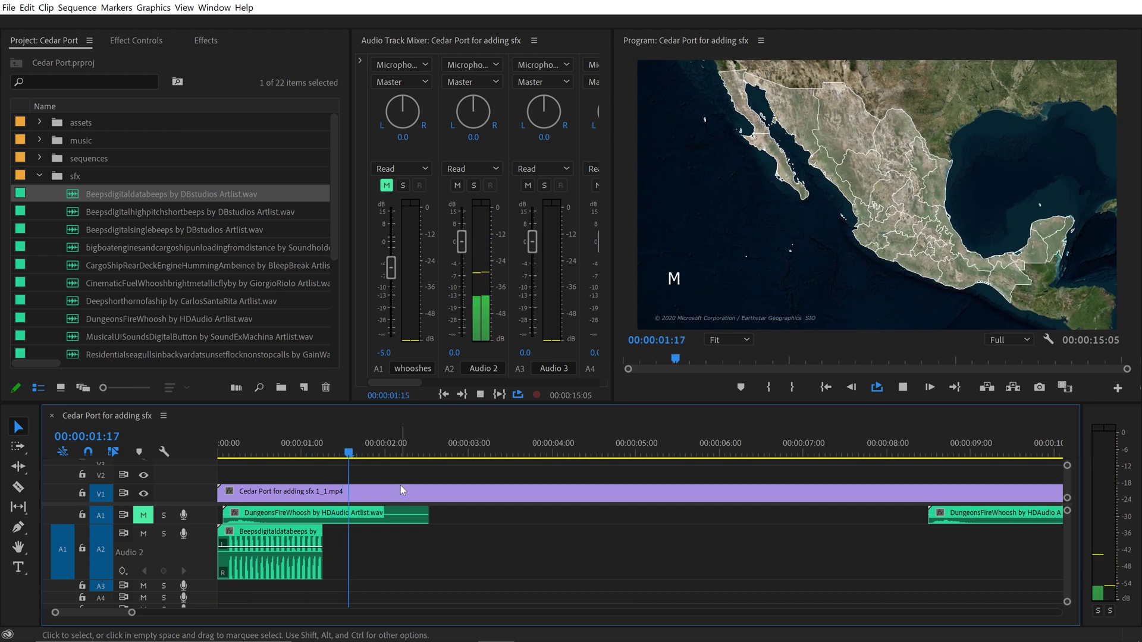
pyautogui.press('space')
pyautogui.click(143, 516)
pyautogui.press('Home')
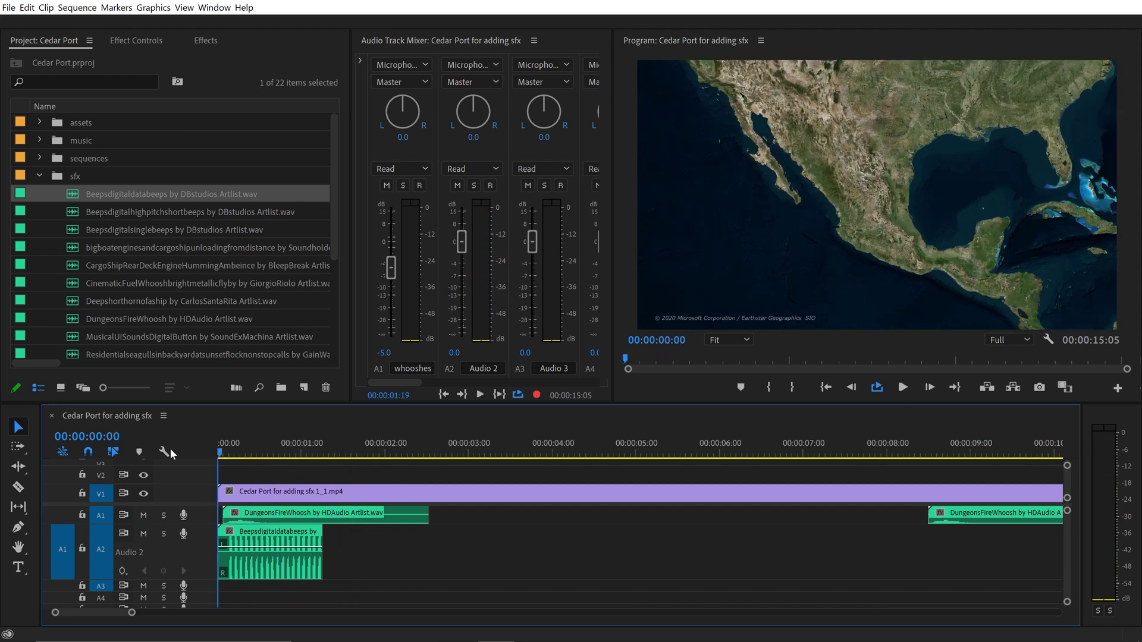
pyautogui.press('space')
pyautogui.press('space')
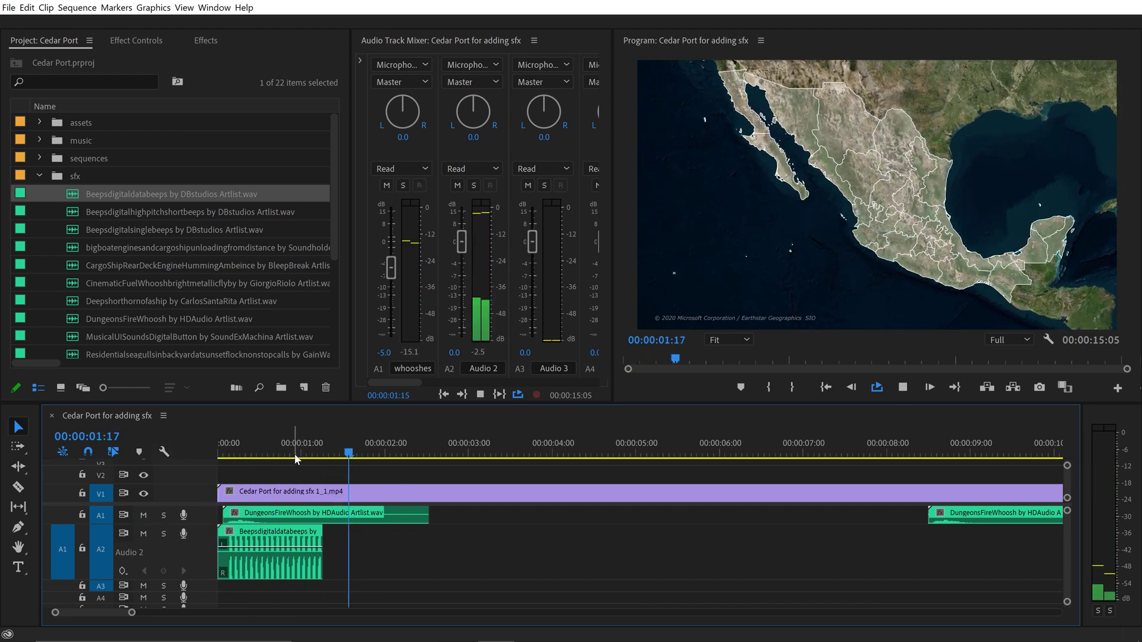
# Step: Copy the shortened beeps clip to 00:00:07:27 on A2 and check it in playback with the second whoosh
pyautogui.press('-')
pyautogui.moveTo(326, 441); pyautogui.dragTo(548, 460)
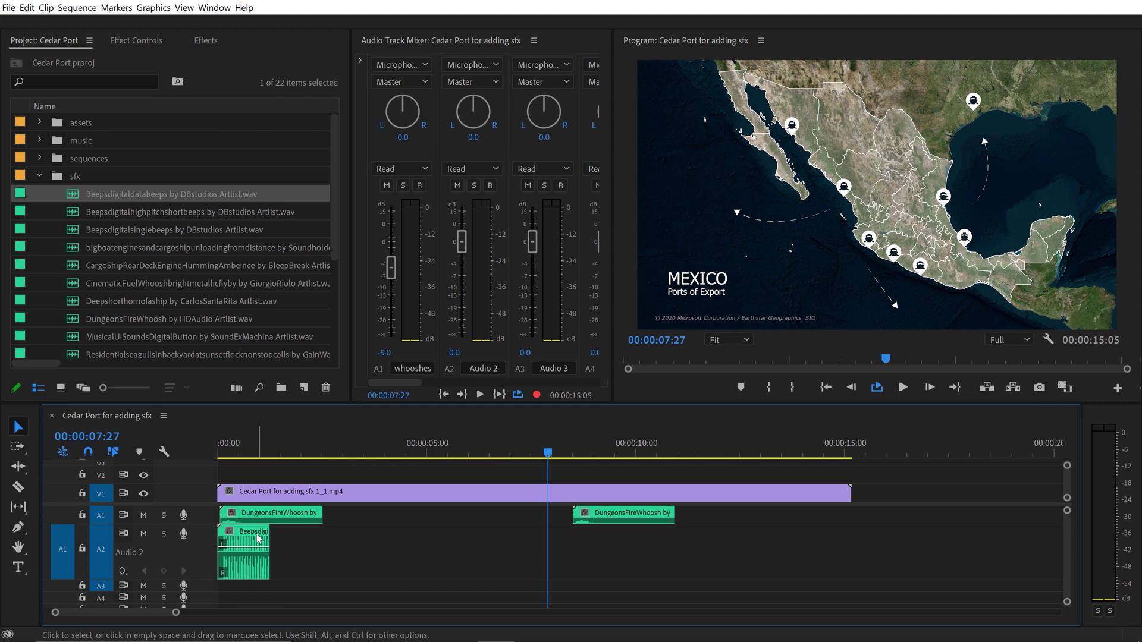
pyautogui.moveTo(259, 538); pyautogui.dragTo(589, 539)
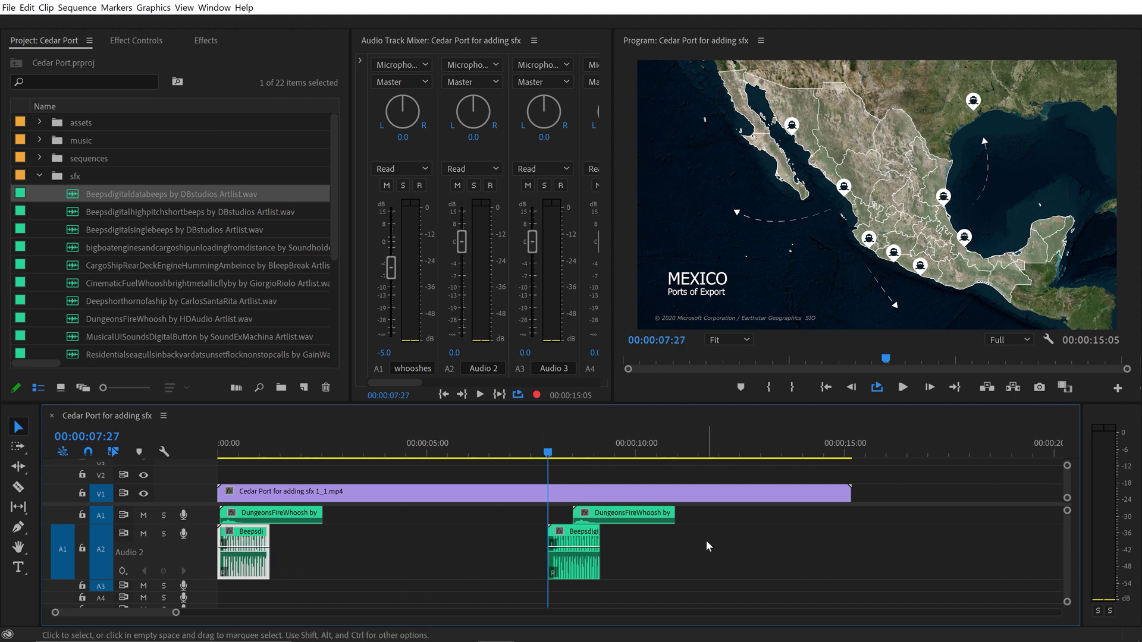
pyautogui.press('space')
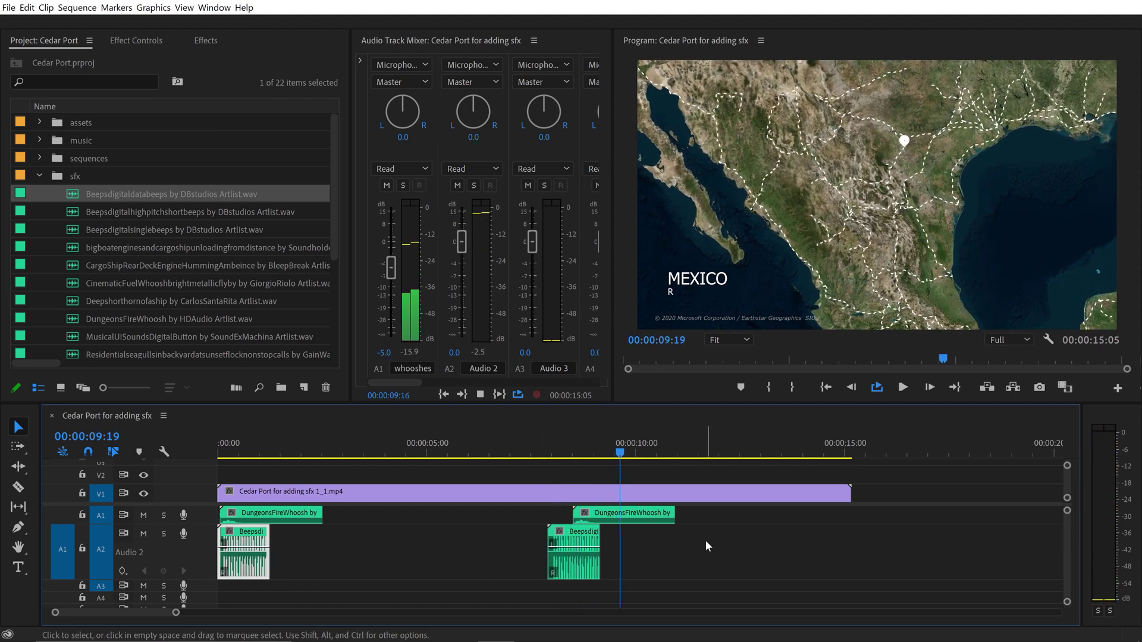
pyautogui.moveTo(611, 445); pyautogui.dragTo(543, 448)
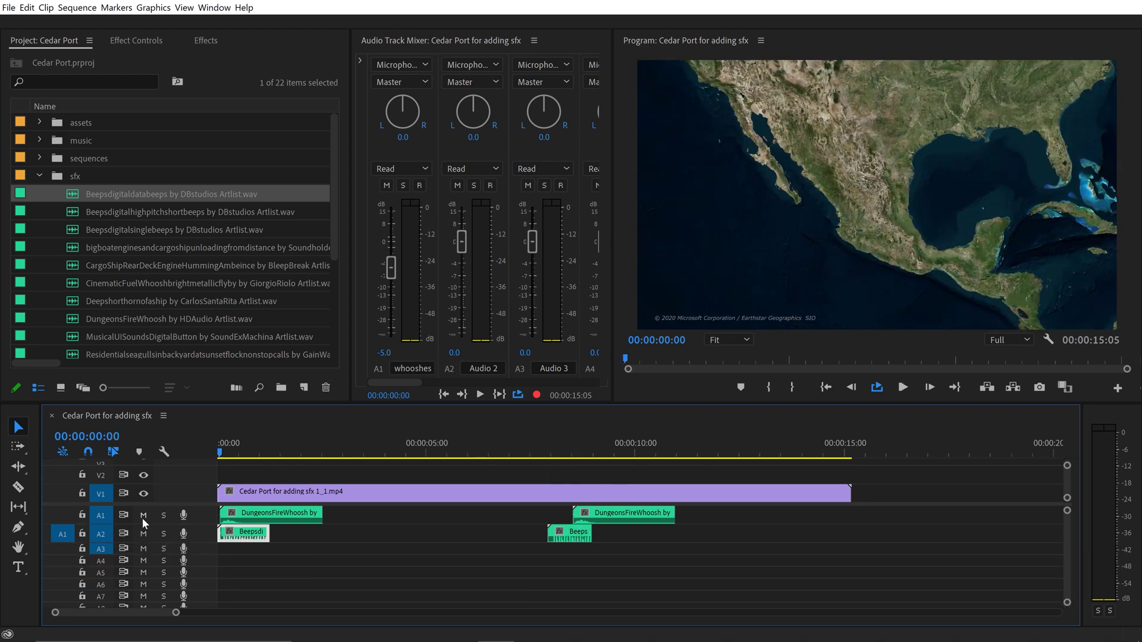
# Step: Mute tracks A1 and A2 and step through the port markers' appearance up to 00:00:03:12
pyautogui.click(144, 533)
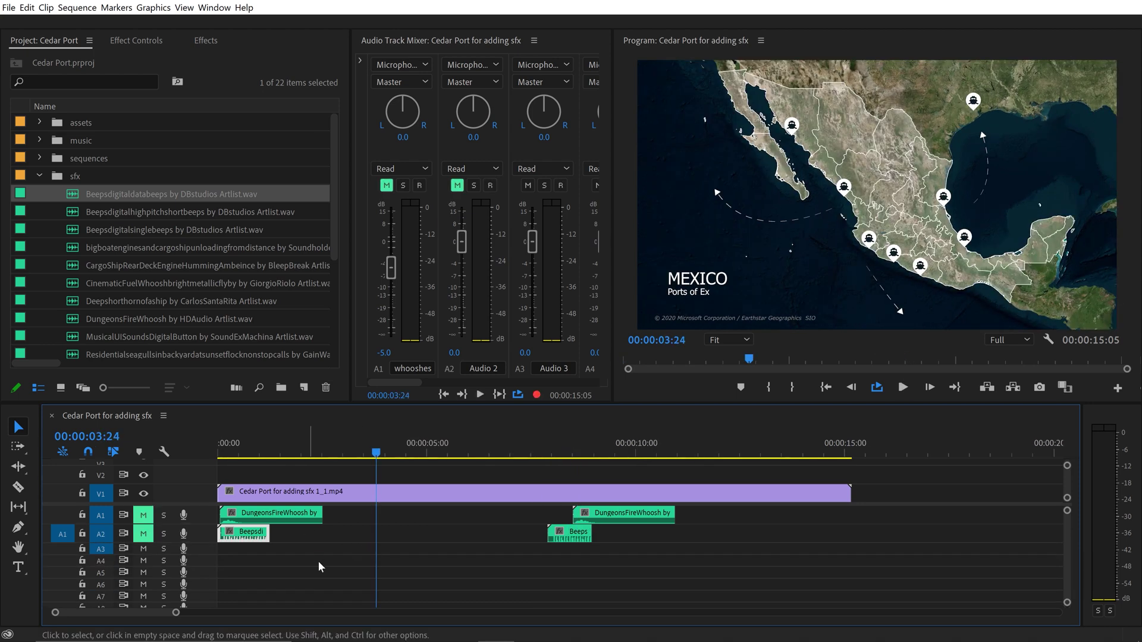
pyautogui.moveTo(352, 446)
pyautogui.mouseDown()
pyautogui.moveTo(261, 441)
pyautogui.moveTo(506, 427)
pyautogui.moveTo(329, 444)
pyautogui.moveTo(353, 430)
pyautogui.mouseUp()
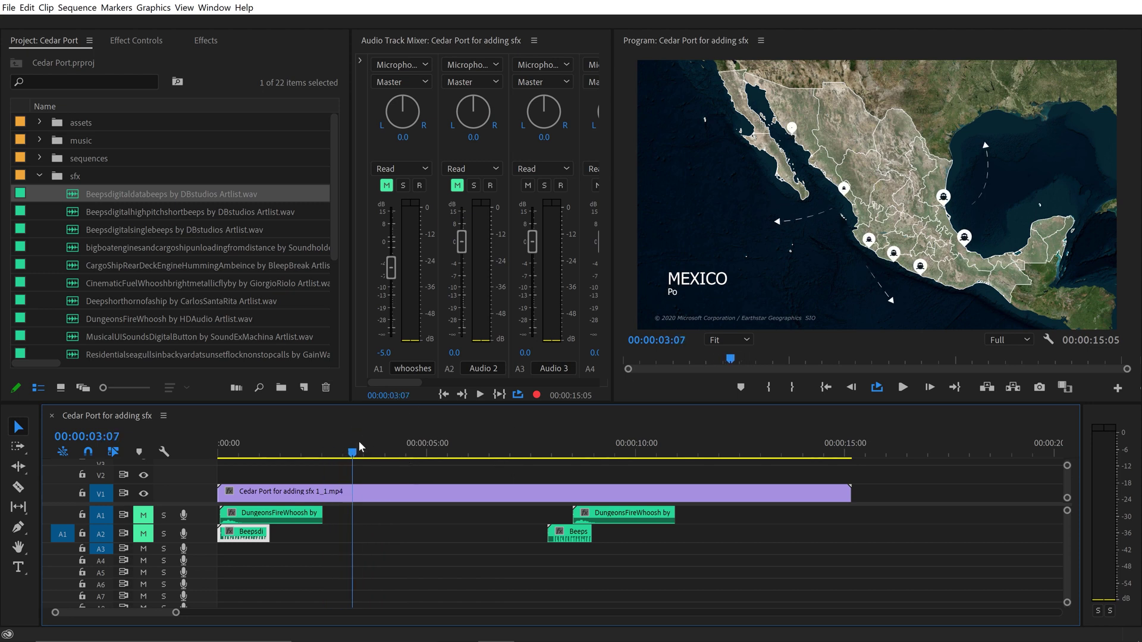
pyautogui.press('Right')
pyautogui.press('Right')
pyautogui.press('Right')
pyautogui.press('Right')
pyautogui.press('Right')
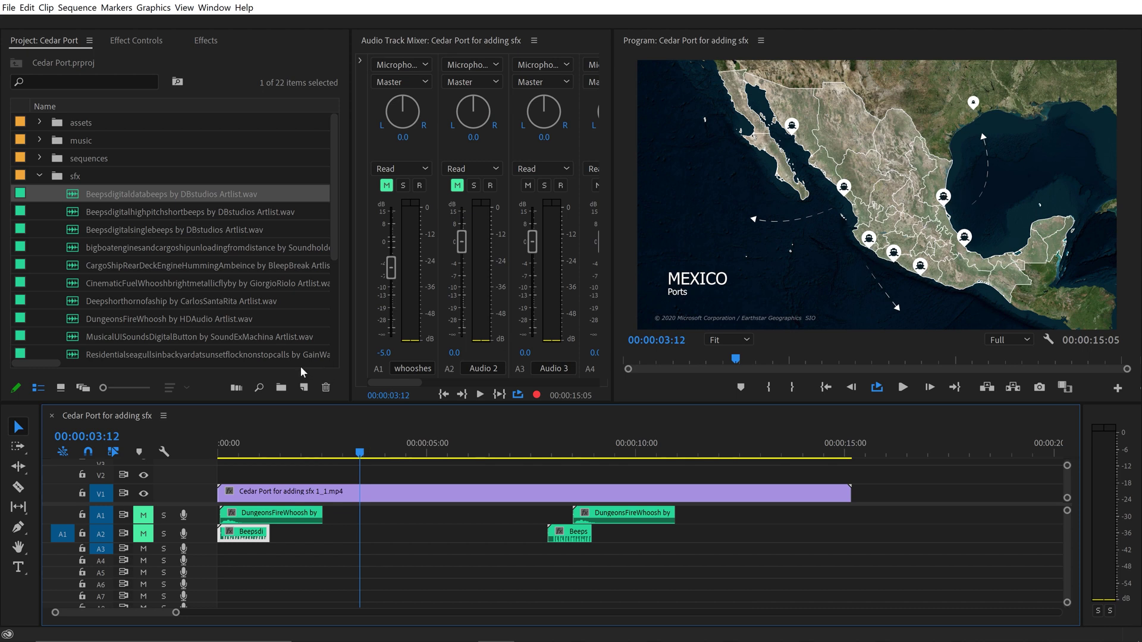
# Step: Copy the first beeps clip to about 00:00:02:28 on A2 and compare its beeps with the appearing port markers
pyautogui.moveTo(243, 536); pyautogui.dragTo(364, 531)
pyautogui.press('=')
pyautogui.press('=')
pyautogui.press('=')
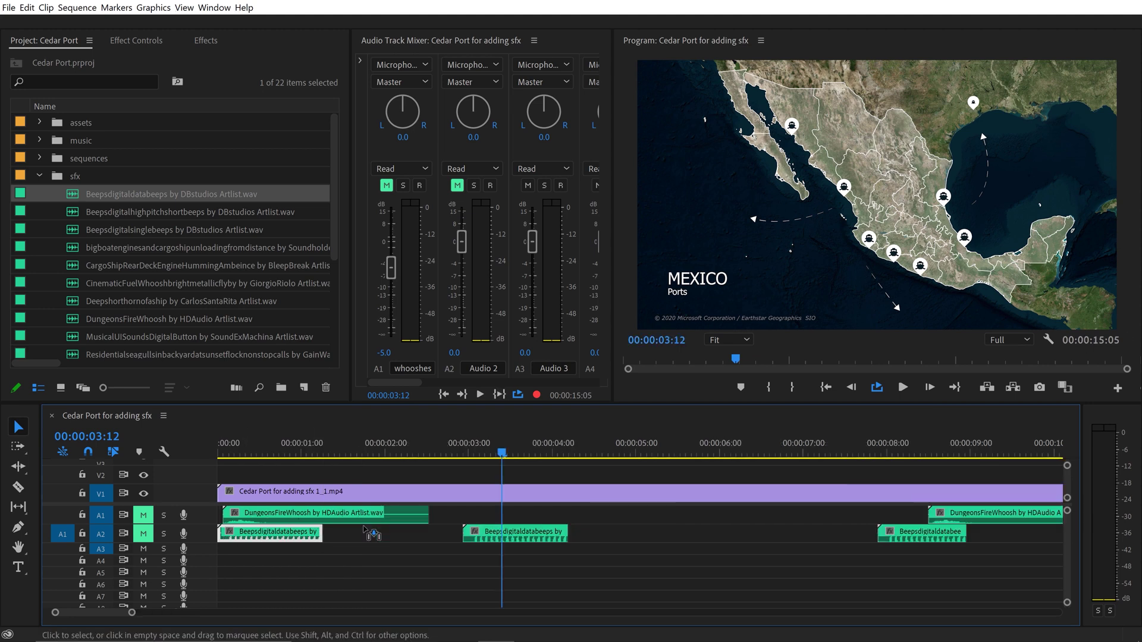
pyautogui.press('r')
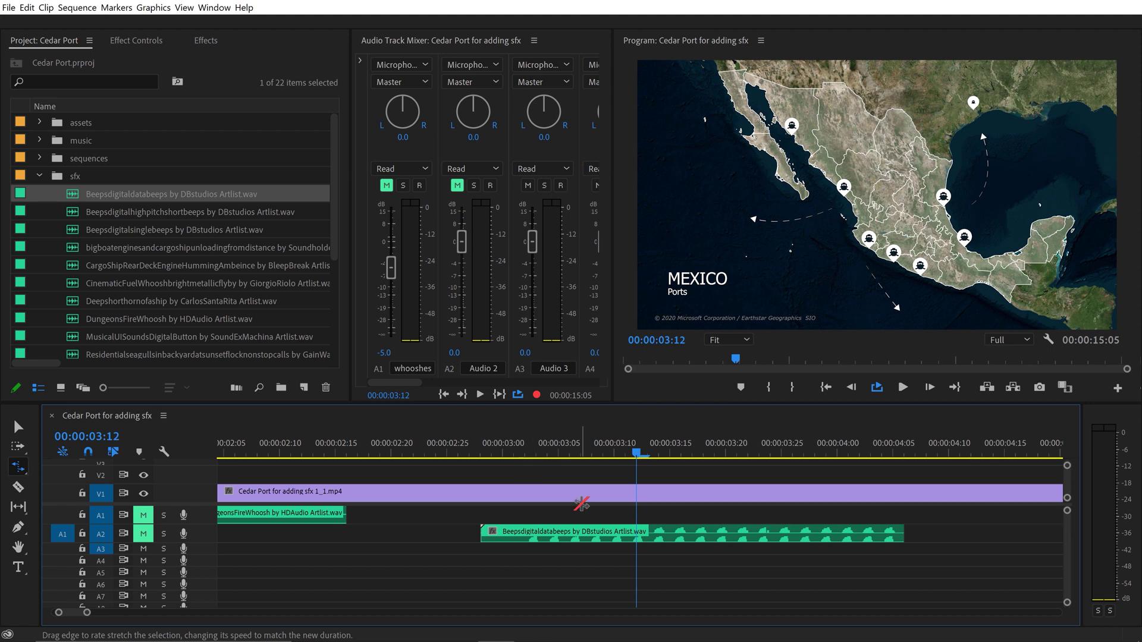
pyautogui.press('v')
pyautogui.press('=')
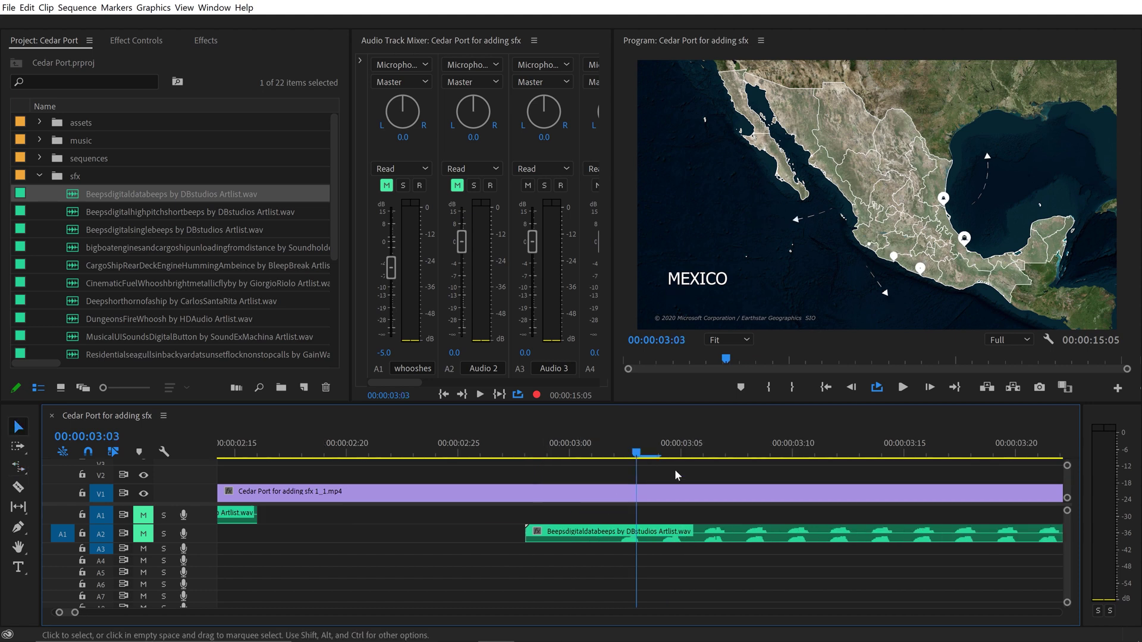
pyautogui.click(681, 451)
pyautogui.click(713, 450)
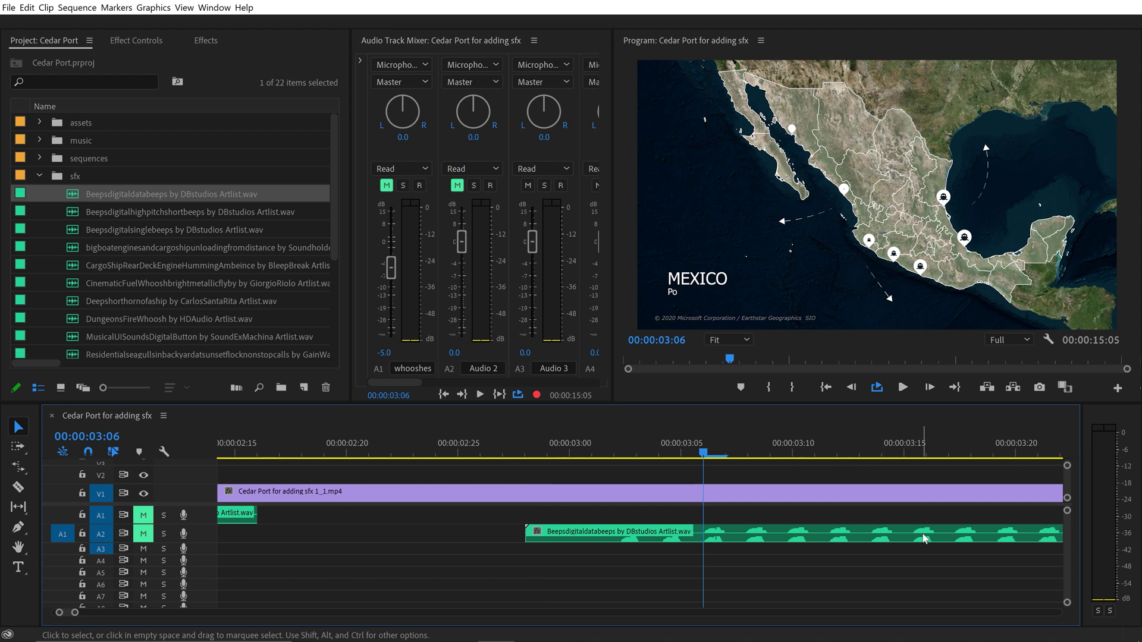
# Step: Split the copied beeps clip at about 00:00:03:17 and delete the part after the cut
pyautogui.press('c')
pyautogui.press('v')
pyautogui.click(999, 536)
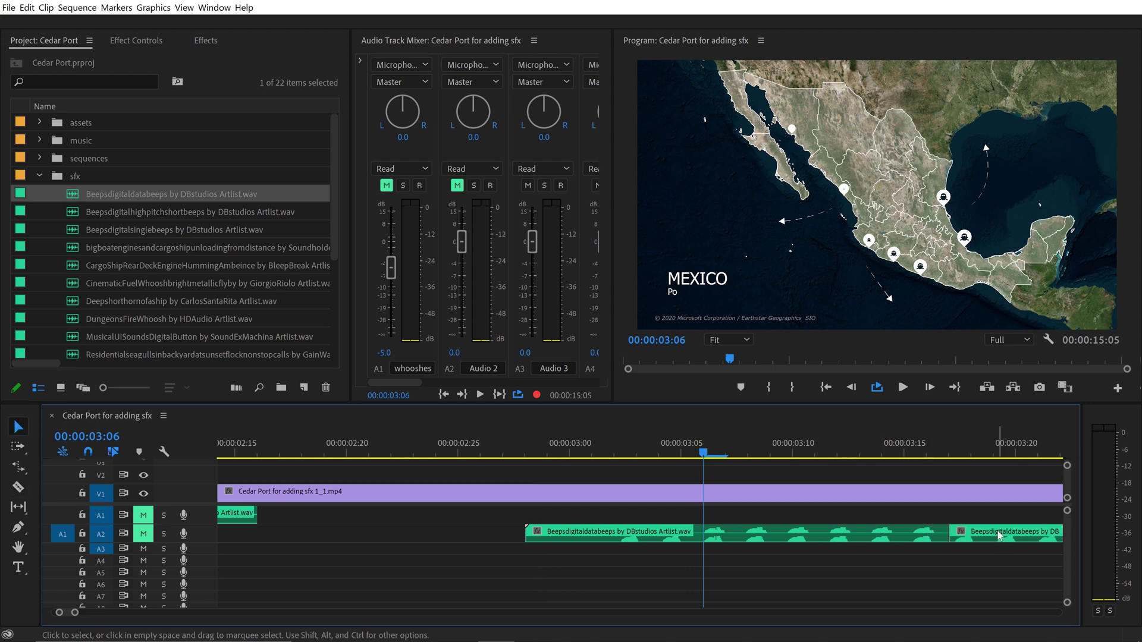
pyautogui.press('Delete')
# Step: Play the sequence from the start with A2 audible to check the beeps against the port markers
pyautogui.press('-')
pyautogui.press('-')
pyautogui.press('-')
pyautogui.press('Home')
pyautogui.press('space')
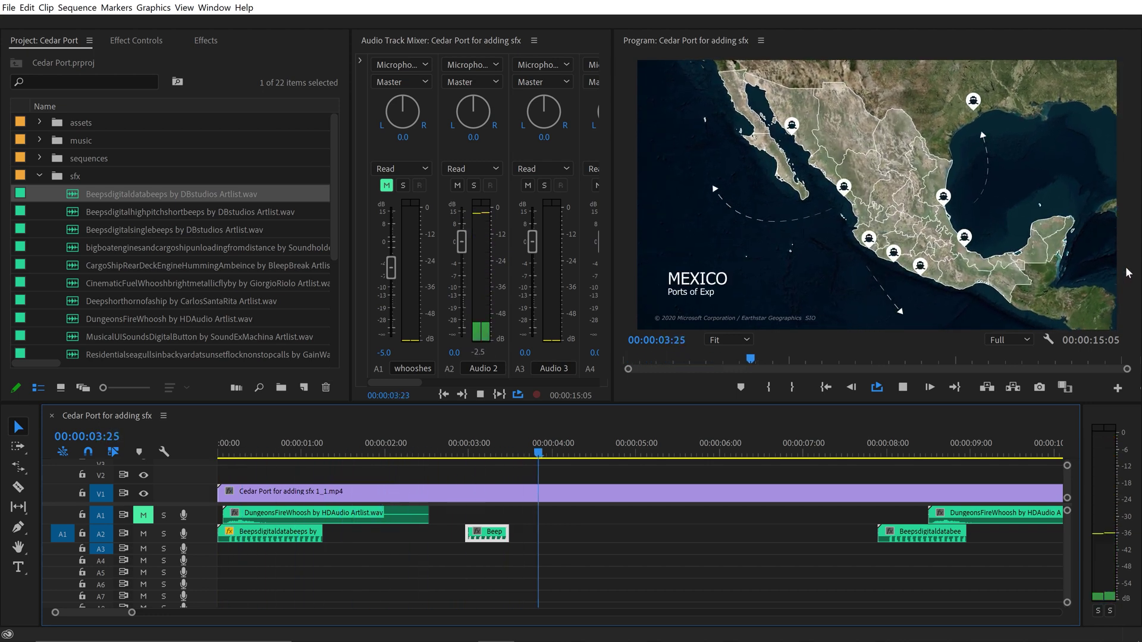
# Step: Mute track A2 and copy the short port-marker beeps clip to 00:00:09:27 on A2 for the railway markers
pyautogui.click(143, 534)
pyautogui.press('-')
pyautogui.moveTo(654, 456); pyautogui.dragTo(716, 462)
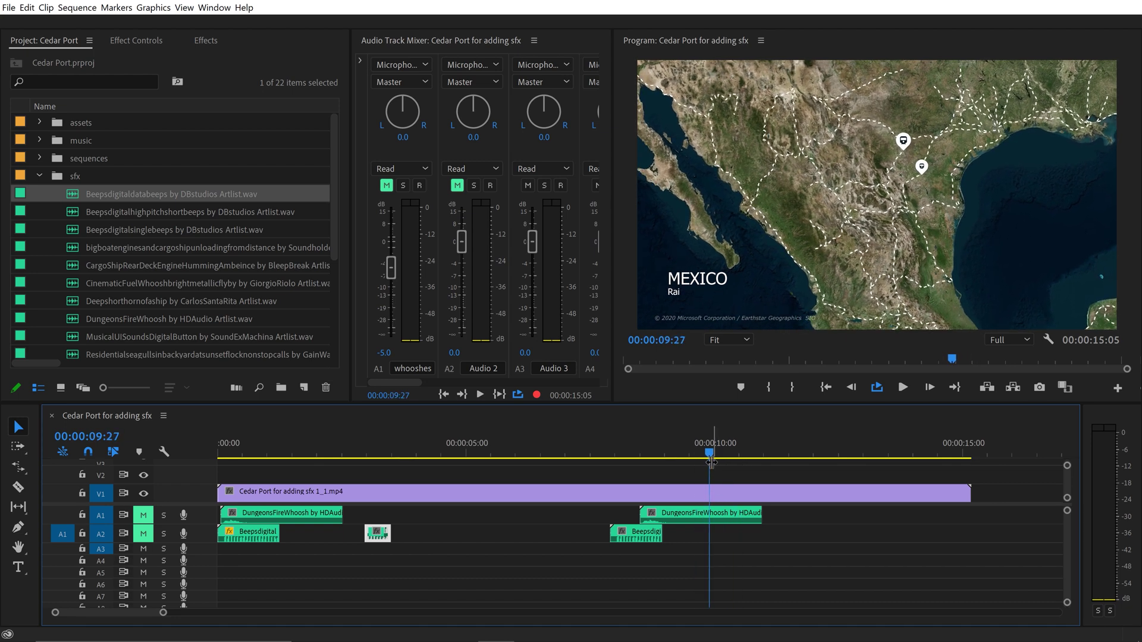
pyautogui.press('=')
pyautogui.press('-')
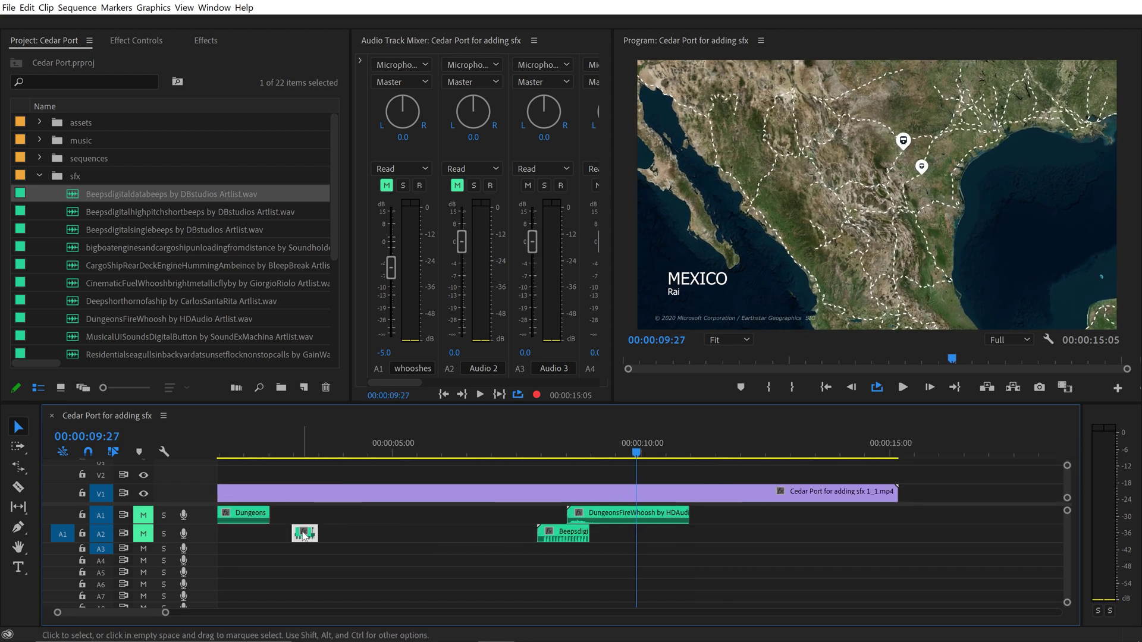
pyautogui.moveTo(304, 533); pyautogui.dragTo(649, 534)
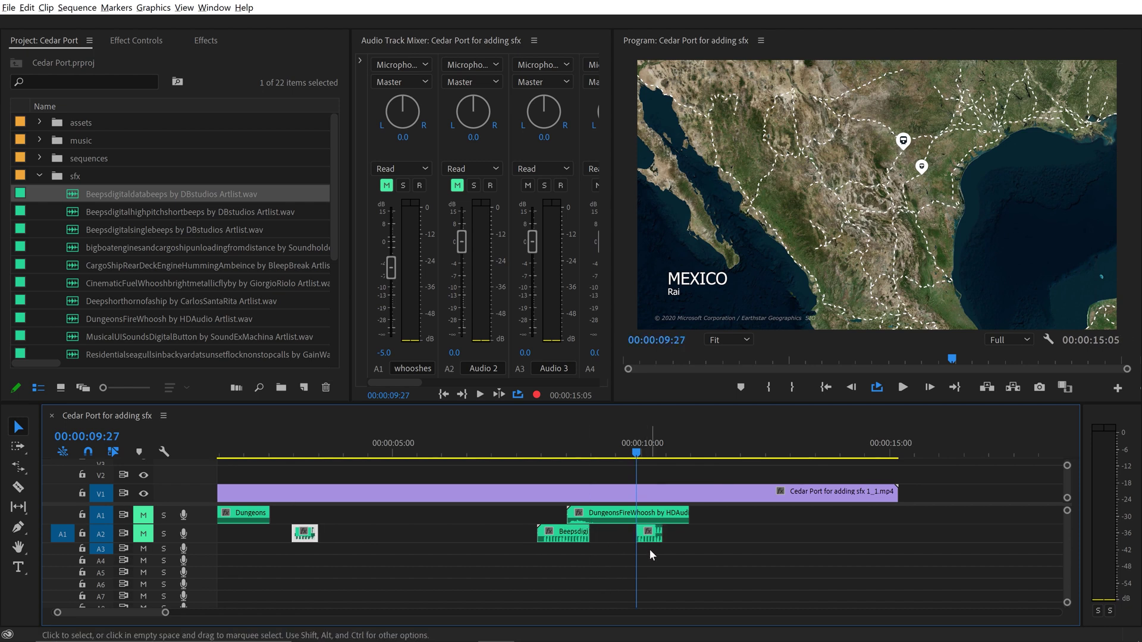
# Step: Trim the end of the copied beeps clip at 00:00:09:27 on A2 so only a single short beep remains
pyautogui.press('=')
pyautogui.press('=')
pyautogui.press('=')
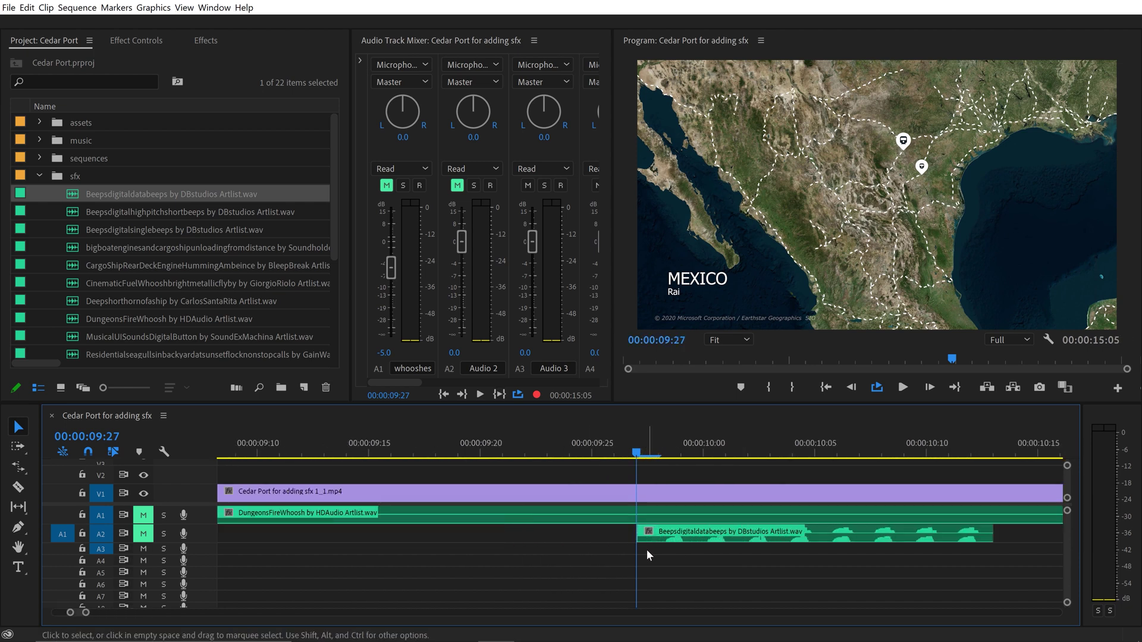
pyautogui.press('c')
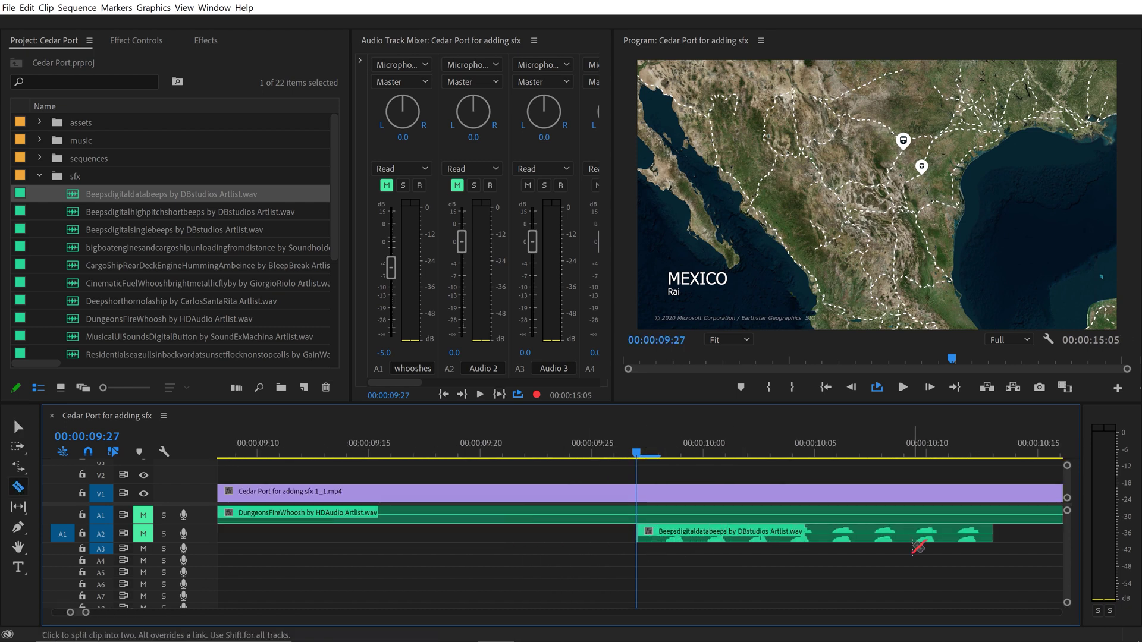
pyautogui.press('v')
pyautogui.moveTo(991, 533); pyautogui.dragTo(642, 512)
# Step: Time the single beep to the first railway marker and copy it along A2 for the other two, between about 00:00:09:21 and 00:00:10:05
pyautogui.press('Left')
pyautogui.press('Left')
pyautogui.press('Left')
pyautogui.press('Left')
pyautogui.press('Left')
pyautogui.press('Left')
pyautogui.press('Left')
pyautogui.press('Right')
pyautogui.press('Right')
pyautogui.click(648, 443)
pyautogui.scroll(-3, 654, 452)
pyautogui.moveTo(670, 455)
pyautogui.mouseDown()
pyautogui.moveTo(687, 442)
pyautogui.moveTo(677, 453)
pyautogui.mouseUp()
pyautogui.moveTo(640, 533); pyautogui.dragTo(684, 534)
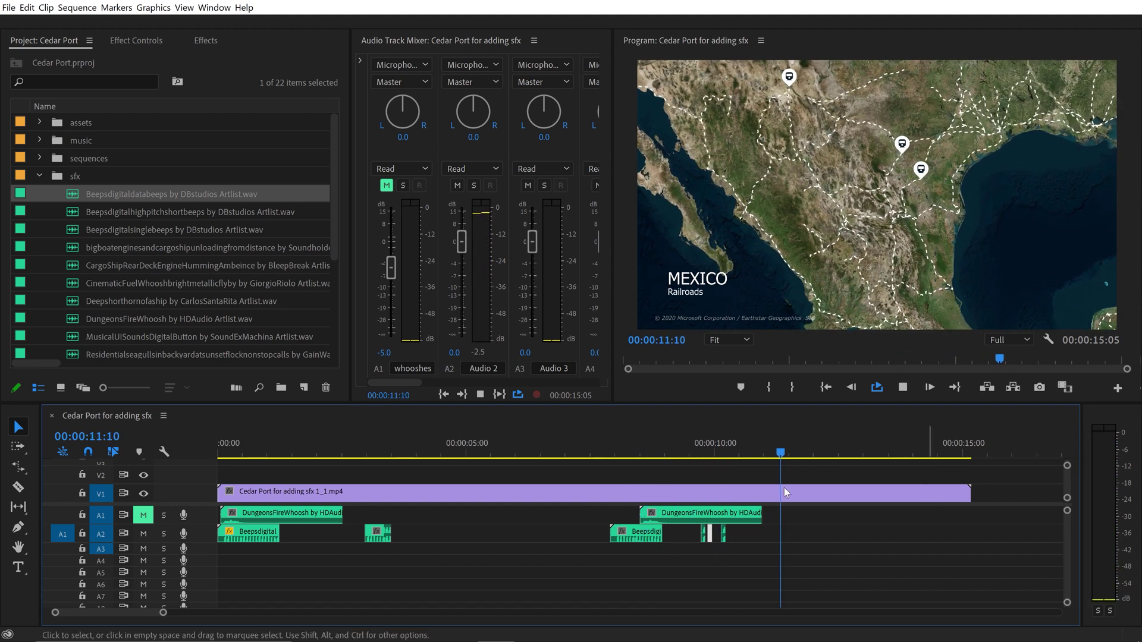
# Step: Stop the playback of the railway beeps, mute track A2 and return the playhead to the sequence start
pyautogui.press('space')
pyautogui.click(144, 534)
pyautogui.press('Home')
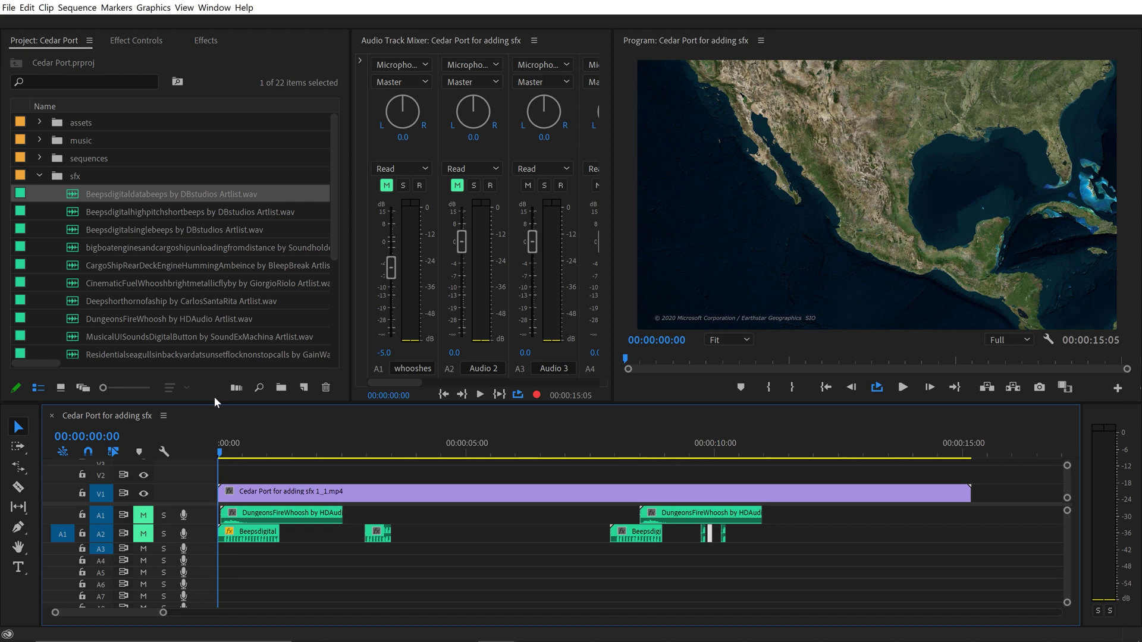
# Step: Add the ShipSailingAmbianceDistantWaves clip to A3 at about 00:00:01:08 and play it against the map animation
pyautogui.scroll(-2, 189, 322)
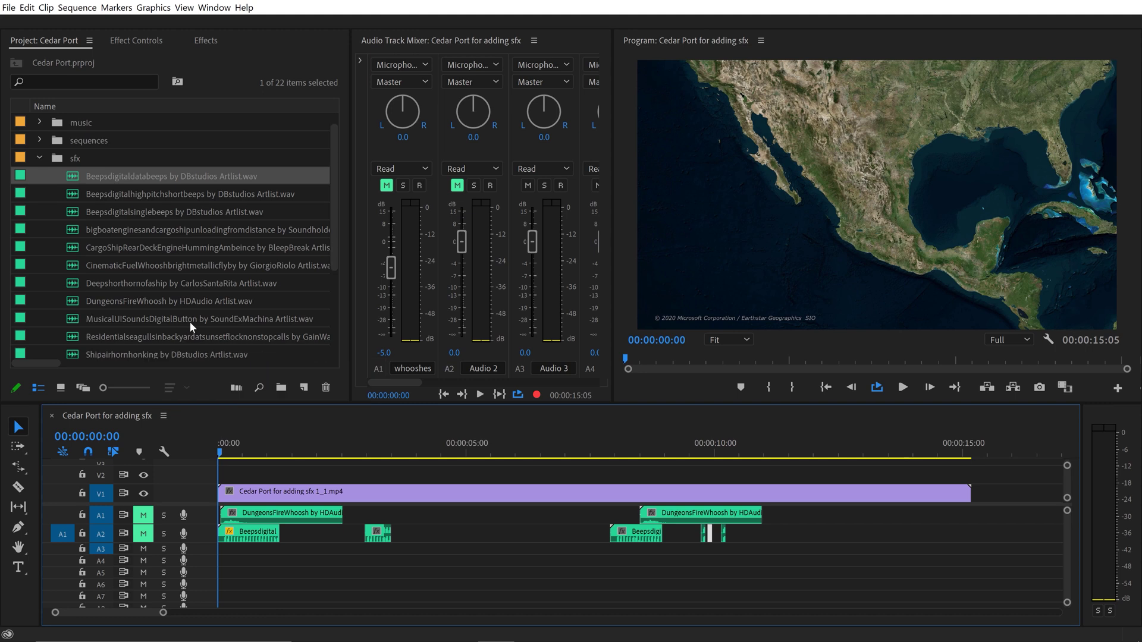
pyautogui.click(148, 336)
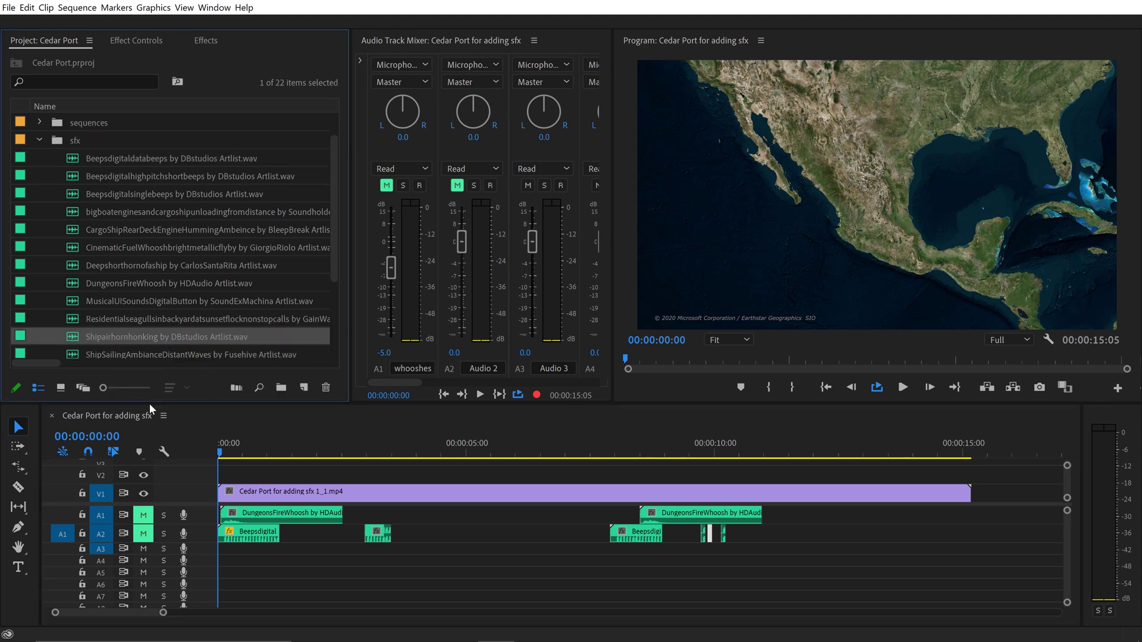
pyautogui.scroll(-1, 164, 330)
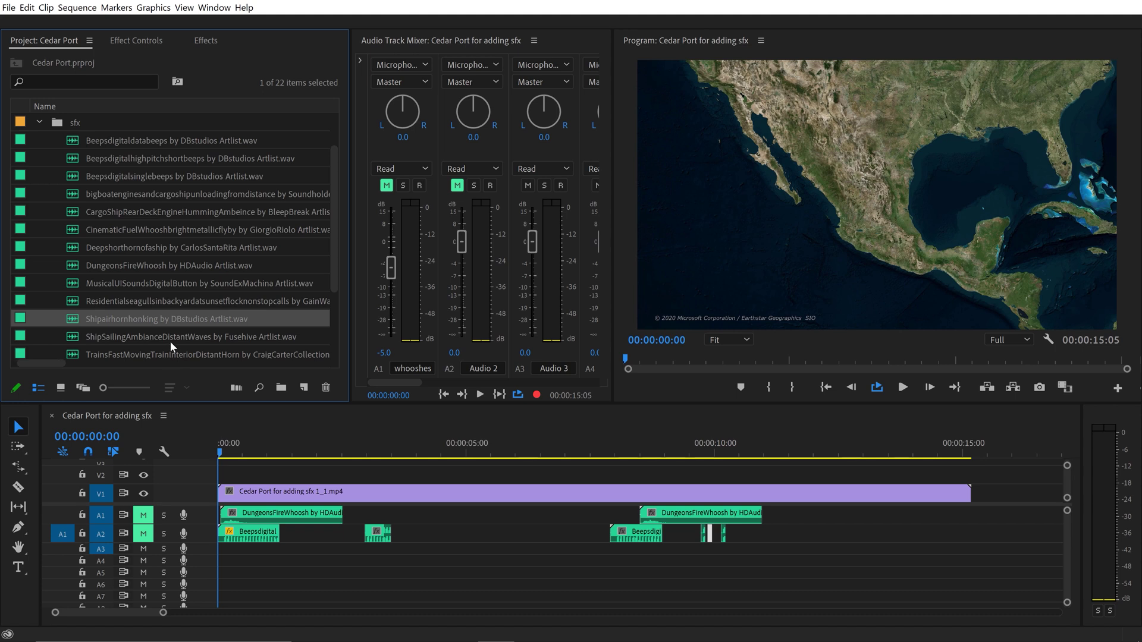
pyautogui.click(171, 337)
pyautogui.moveTo(170, 337); pyautogui.dragTo(281, 549)
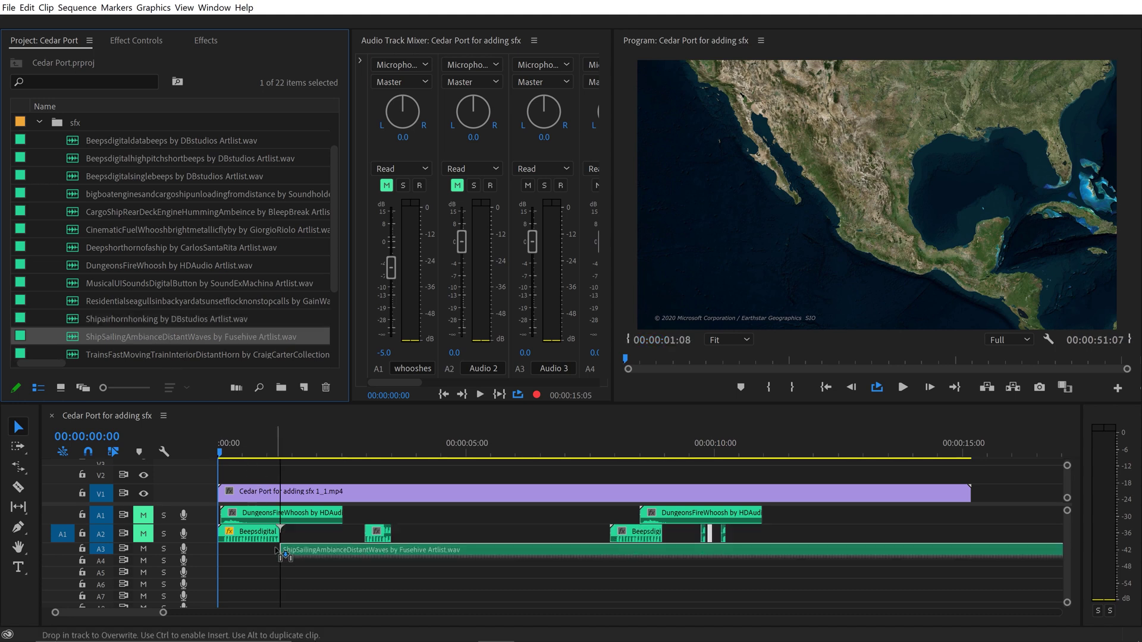
pyautogui.click(268, 451)
pyautogui.press('space')
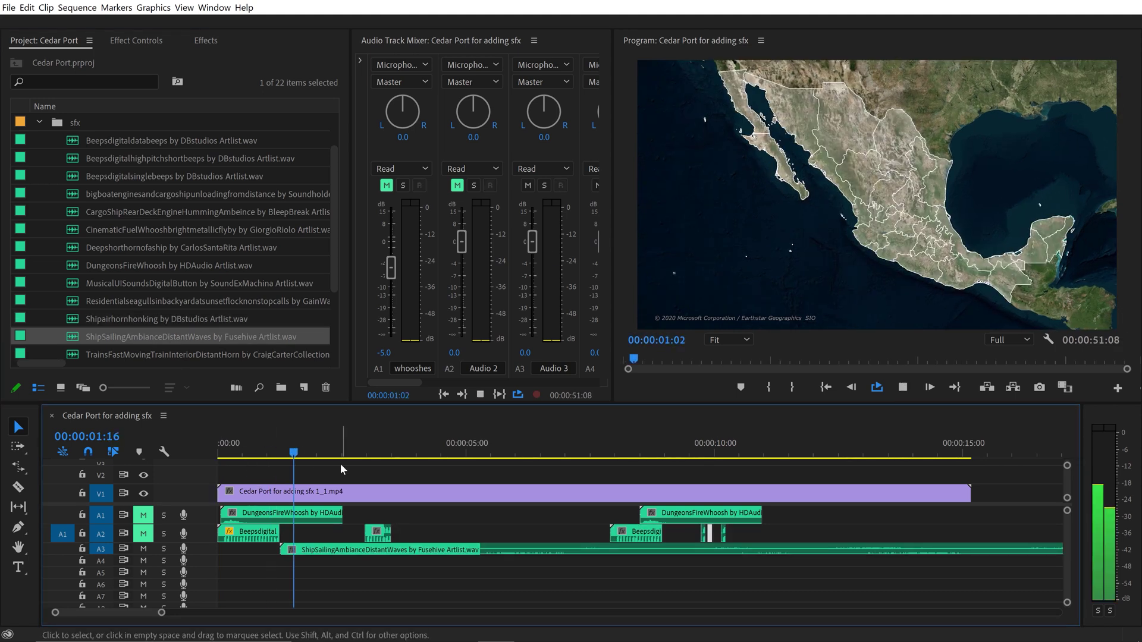
pyautogui.press('space')
# Step: Move the start of the waves clip on A3 to about 00:00:03:05 and fade it in with a Constant Power transition
pyautogui.press('=')
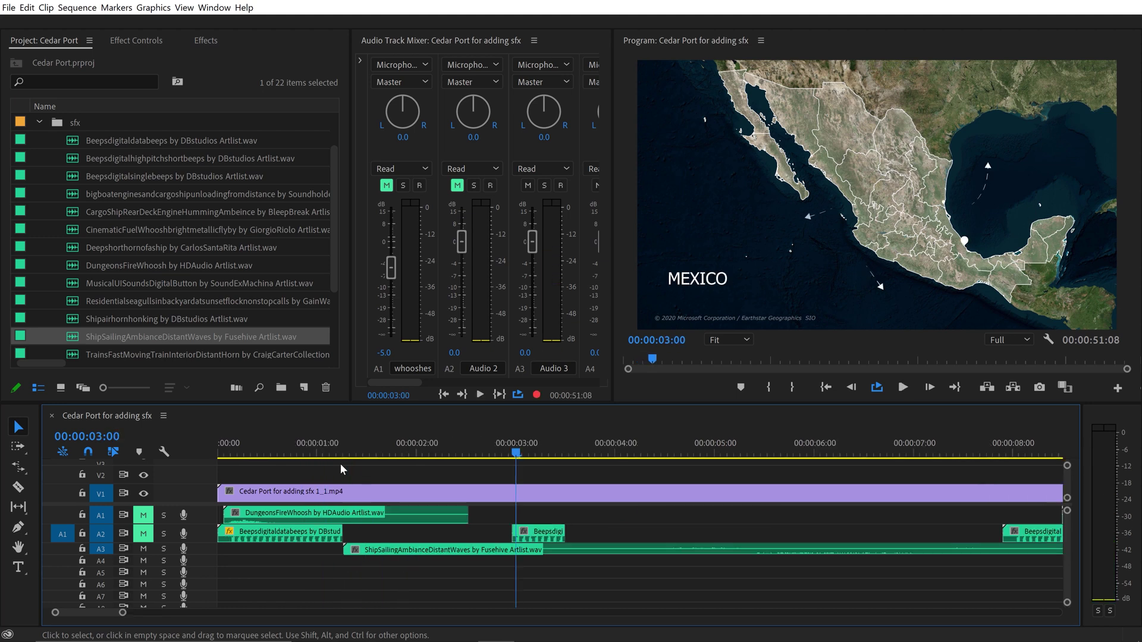
pyautogui.moveTo(526, 455); pyautogui.dragTo(559, 455)
pyautogui.moveTo(535, 553); pyautogui.dragTo(725, 553)
pyautogui.click(548, 455)
pyautogui.moveTo(548, 457); pyautogui.dragTo(540, 459)
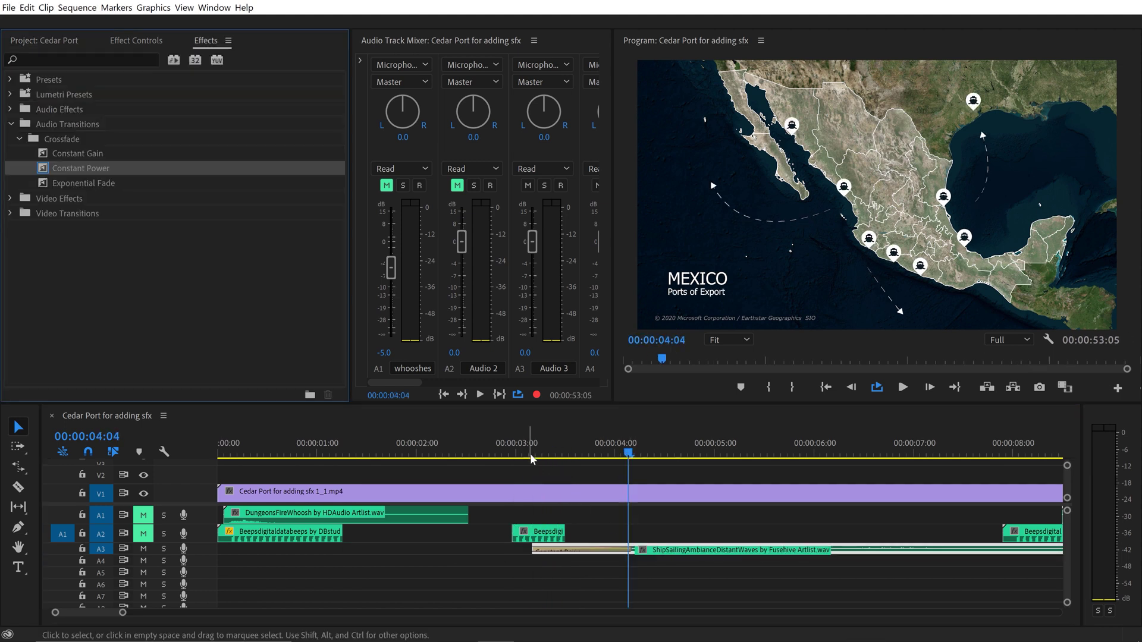
# Step: Play the faded-in waves clip and lower the Audio 3 track volume to -5.5 dB
pyautogui.click(534, 455)
pyautogui.press('space')
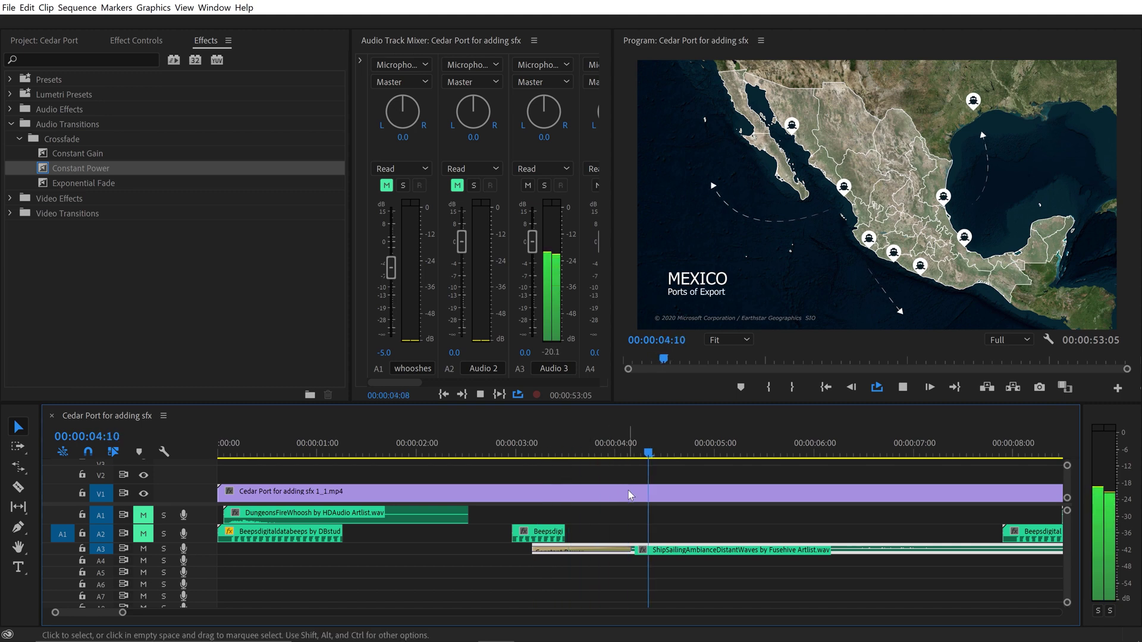
pyautogui.press('-')
pyautogui.press('-')
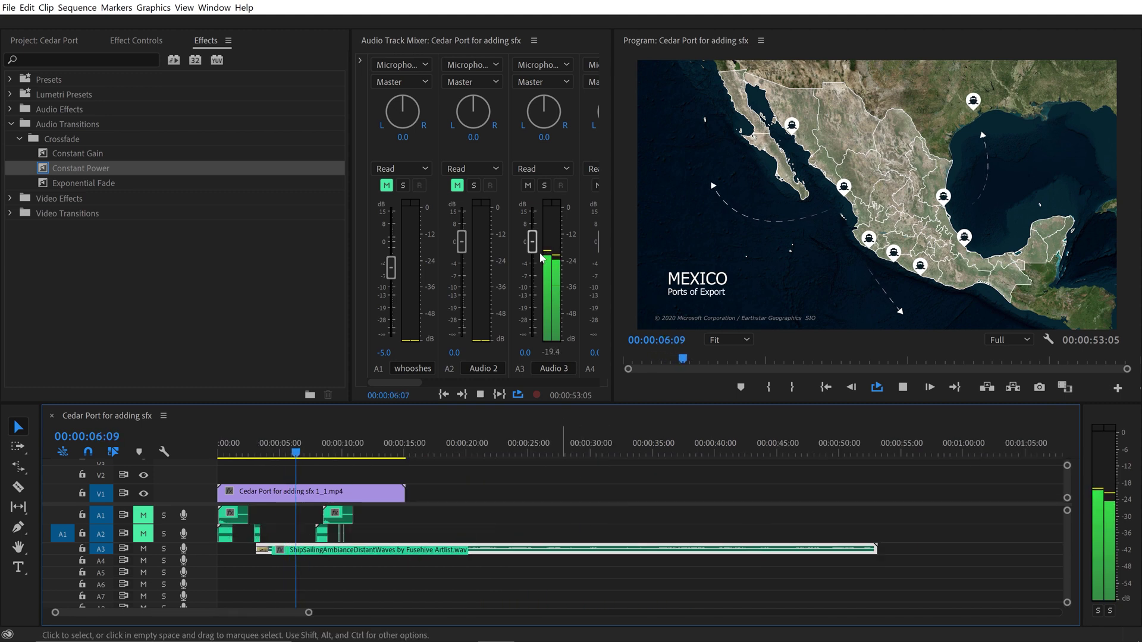
pyautogui.moveTo(533, 244); pyautogui.dragTo(533, 269)
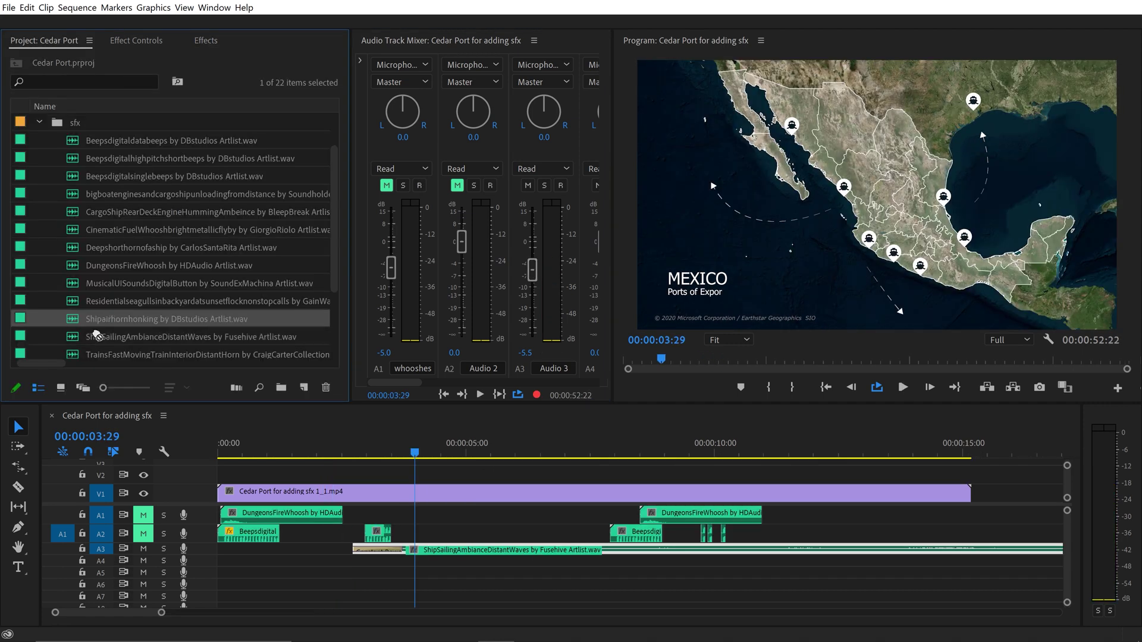
# Step: Add the Shipairhornhonking clip to A4, enlarge the track, start the clip at 00:00:03:29 and trim its end to about 00:00:06:25
pyautogui.moveTo(95, 320); pyautogui.dragTo(407, 568)
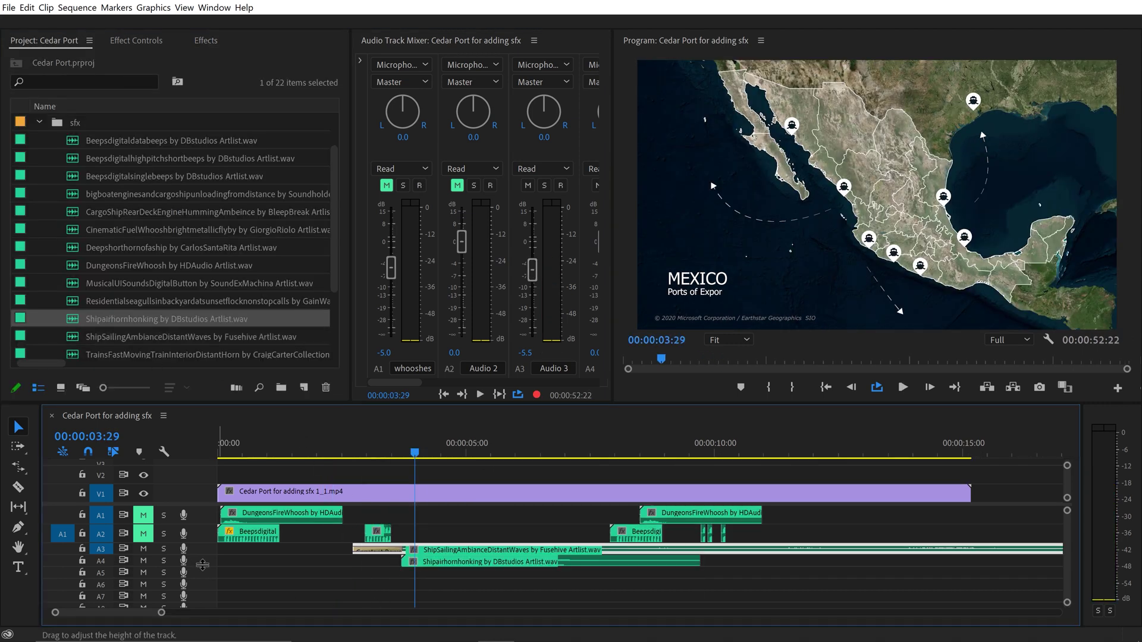
pyautogui.moveTo(202, 565); pyautogui.dragTo(210, 588)
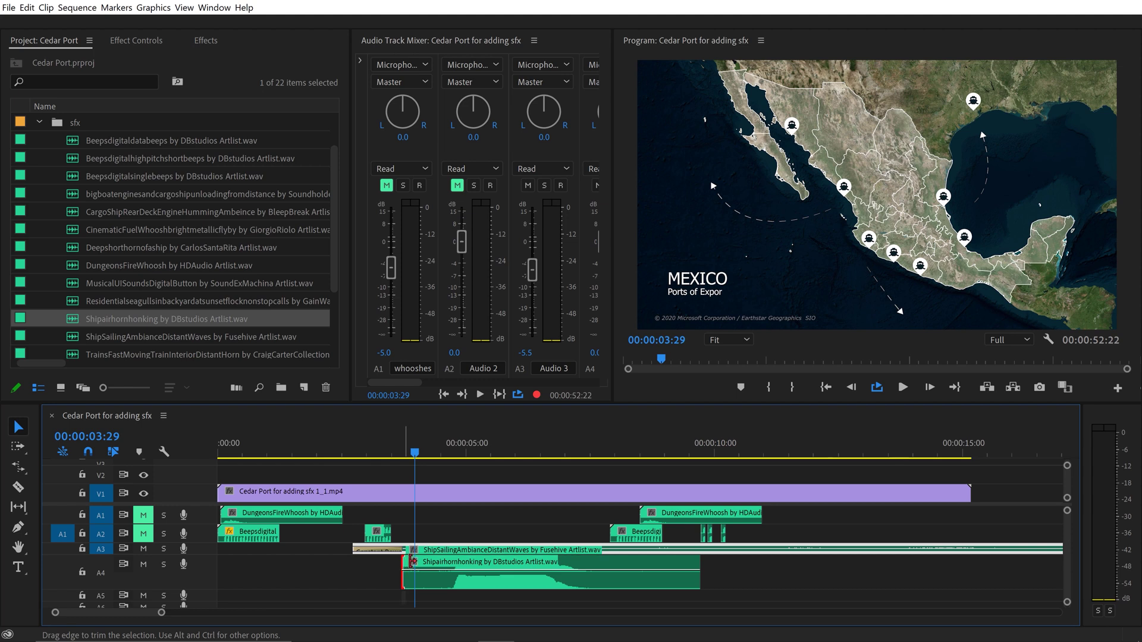
pyautogui.moveTo(411, 562); pyautogui.dragTo(417, 565)
pyautogui.moveTo(699, 568); pyautogui.dragTo(558, 571)
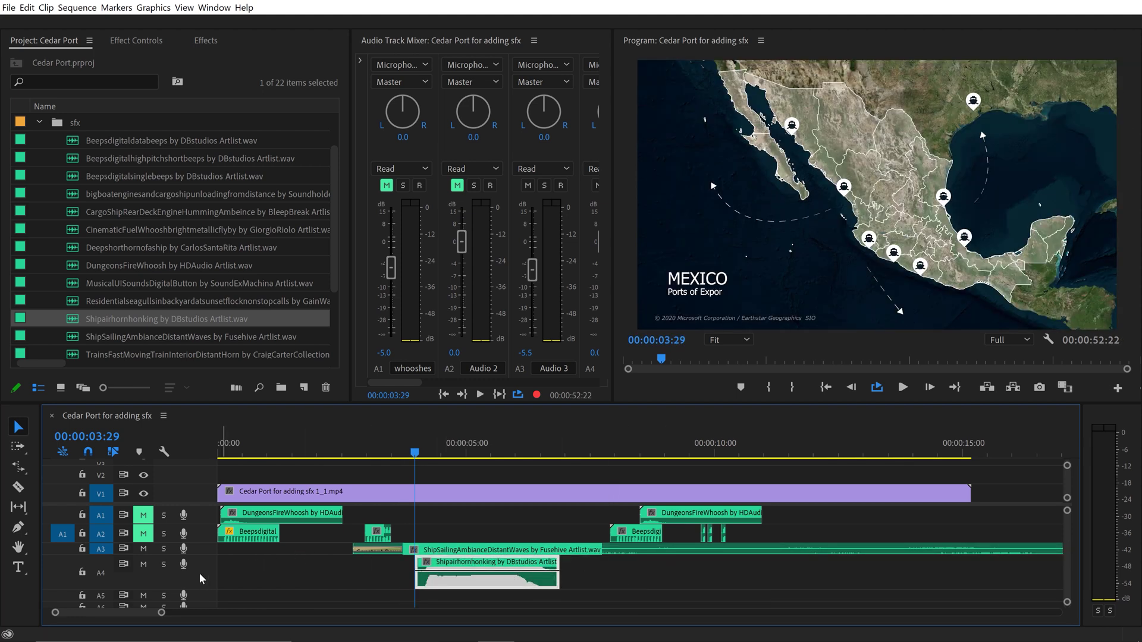
# Step: Widen the audio track mixer to reach Audio 4, play the ship horn and lower that track's volume to -14.5 dB
pyautogui.press('space')
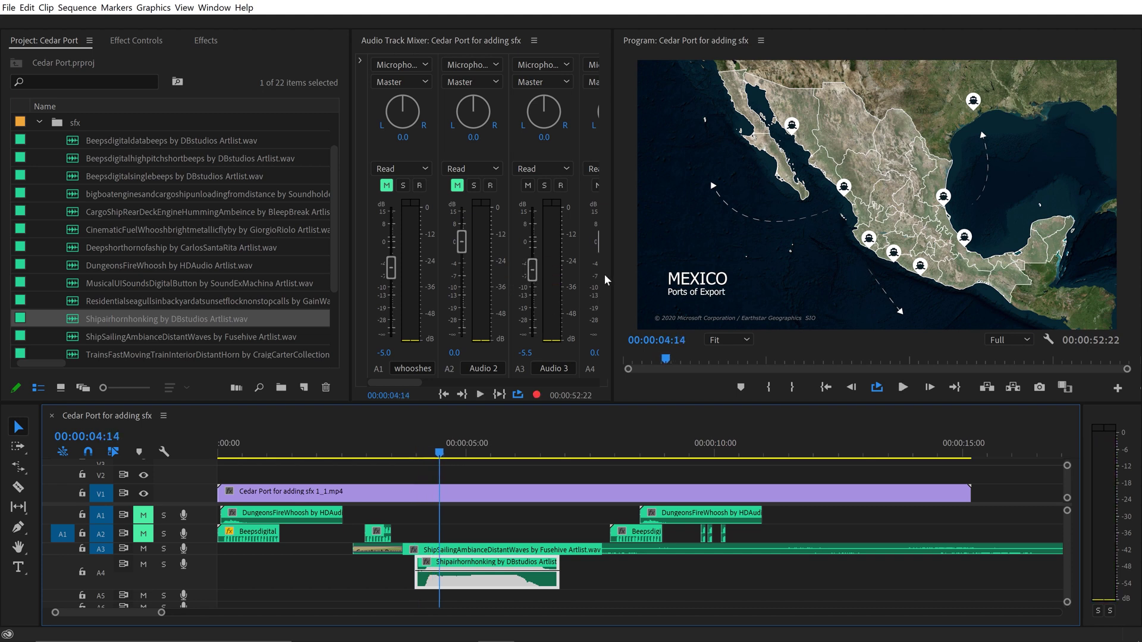
pyautogui.moveTo(614, 262); pyautogui.dragTo(603, 291)
pyautogui.press('space')
pyautogui.press('space')
pyautogui.press('space')
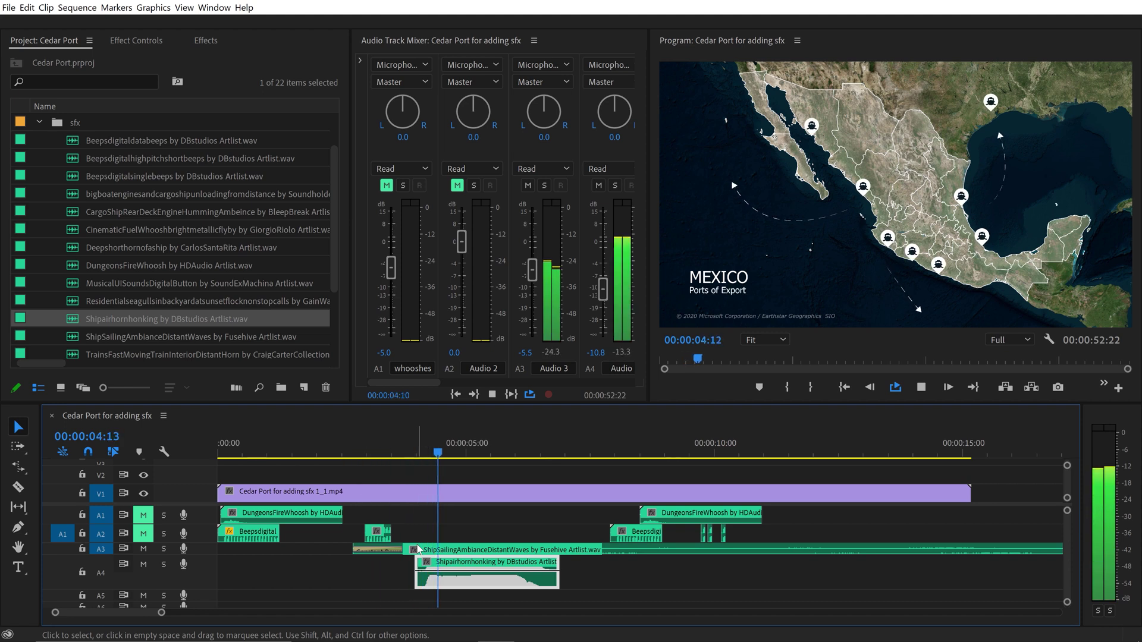
pyautogui.press('space')
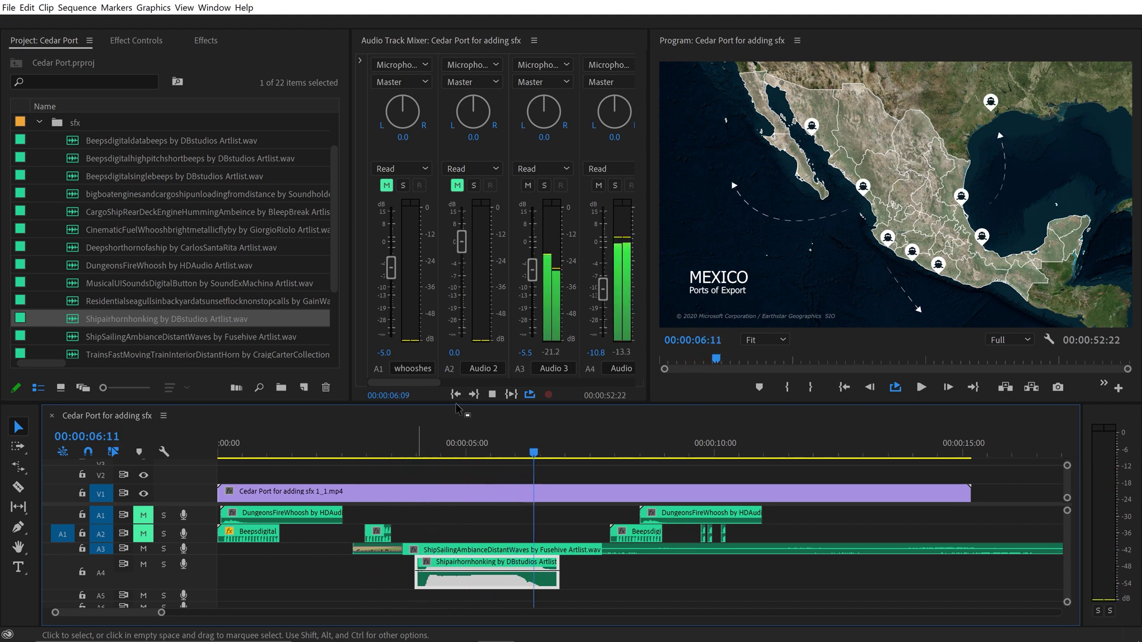
# Step: Add the Residentialseagulls clip to A5 at about 00:00:02:29, enlarge the track and play it
pyautogui.scroll(-3, 121, 309)
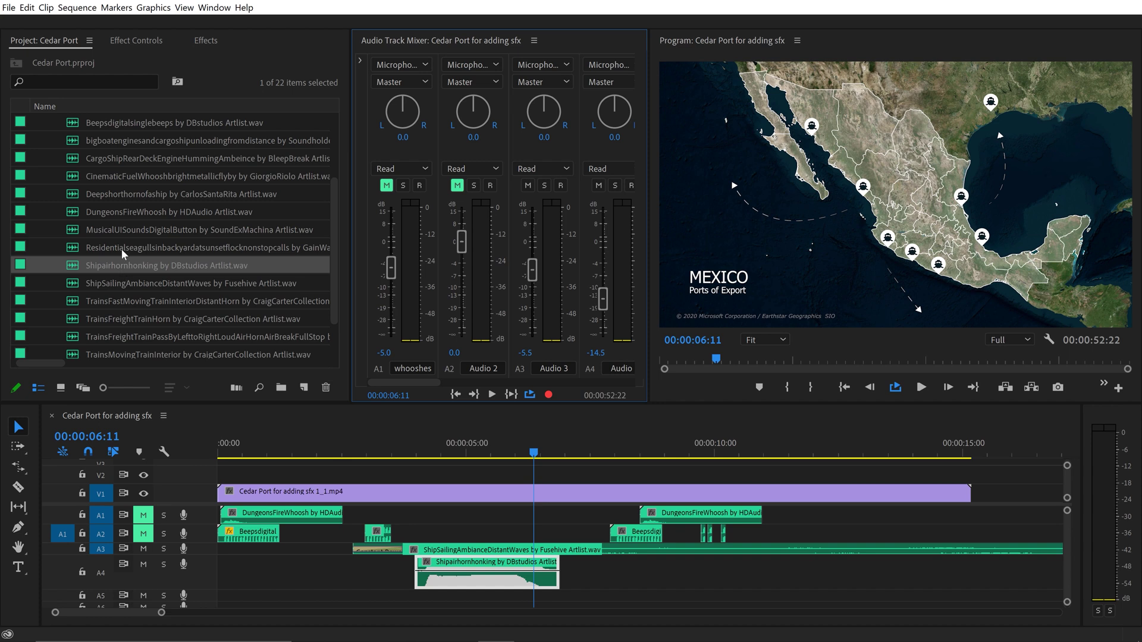
pyautogui.click(122, 250)
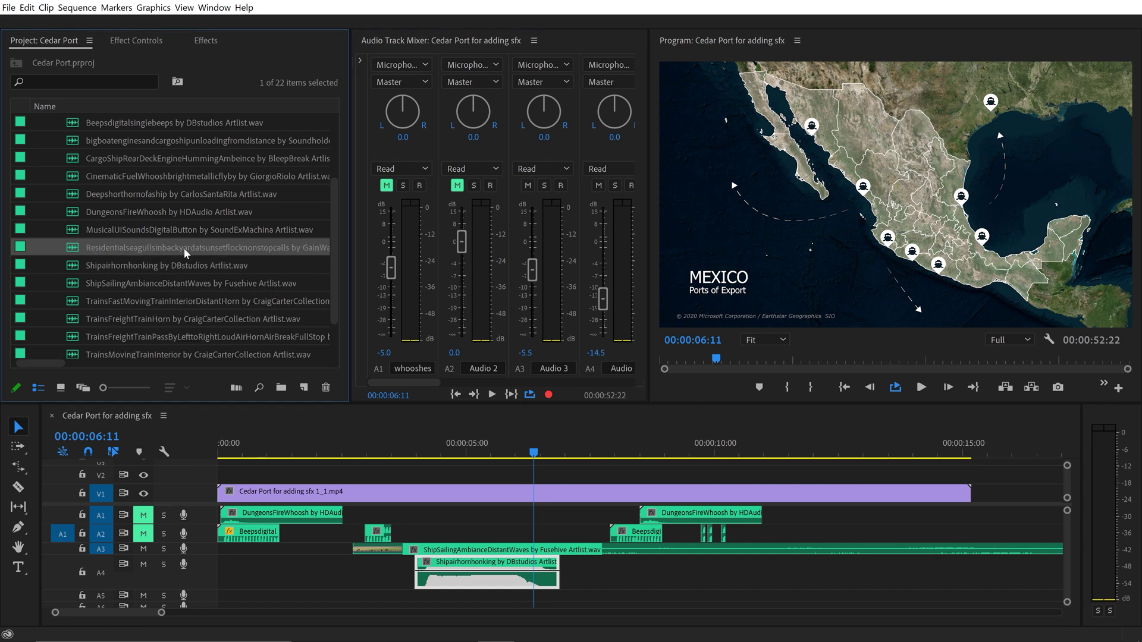
pyautogui.moveTo(184, 250); pyautogui.dragTo(381, 602)
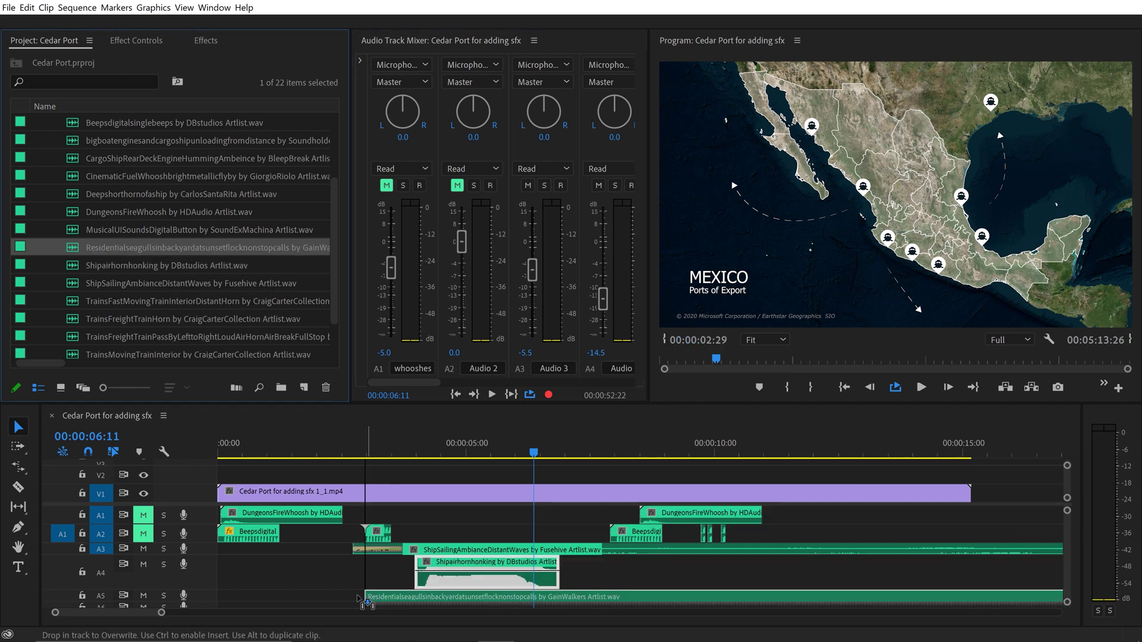
pyautogui.press('space')
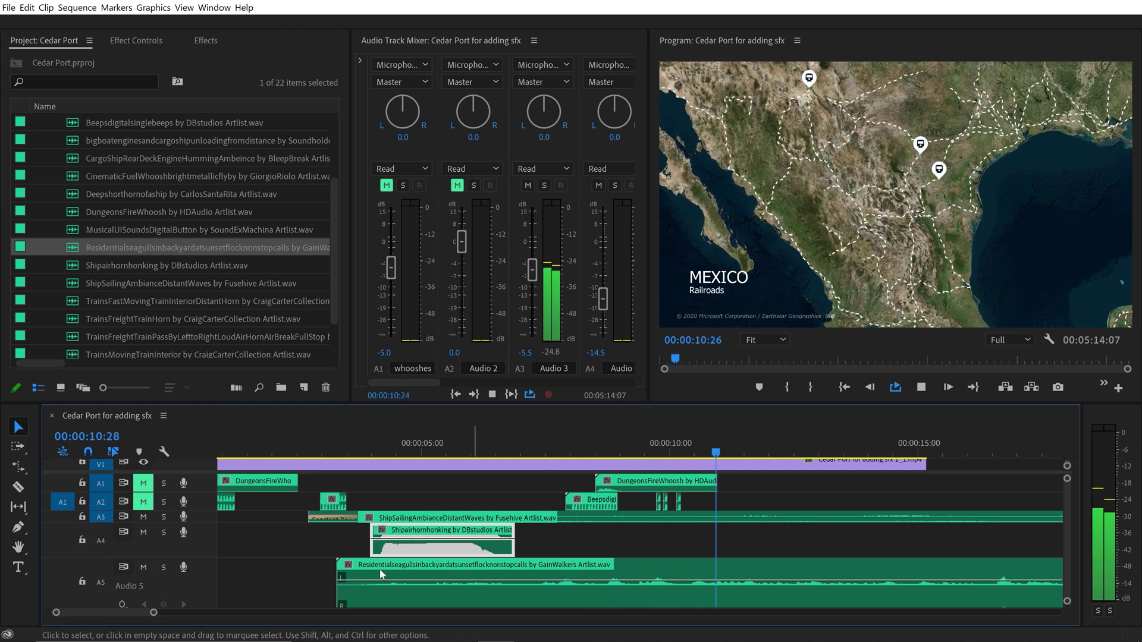
# Step: Trim the seagulls clip's quiet beginning, align its start with the waves clip, add a Constant Power fade-in and play the result
pyautogui.moveTo(341, 570); pyautogui.dragTo(541, 570)
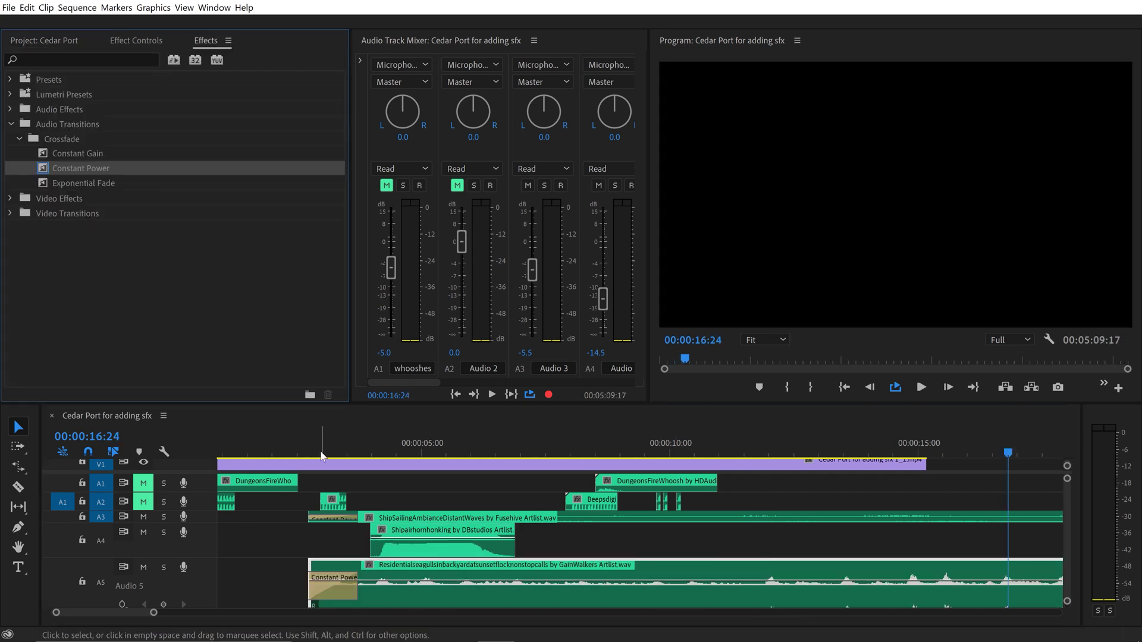
pyautogui.click(304, 438)
pyautogui.press('space')
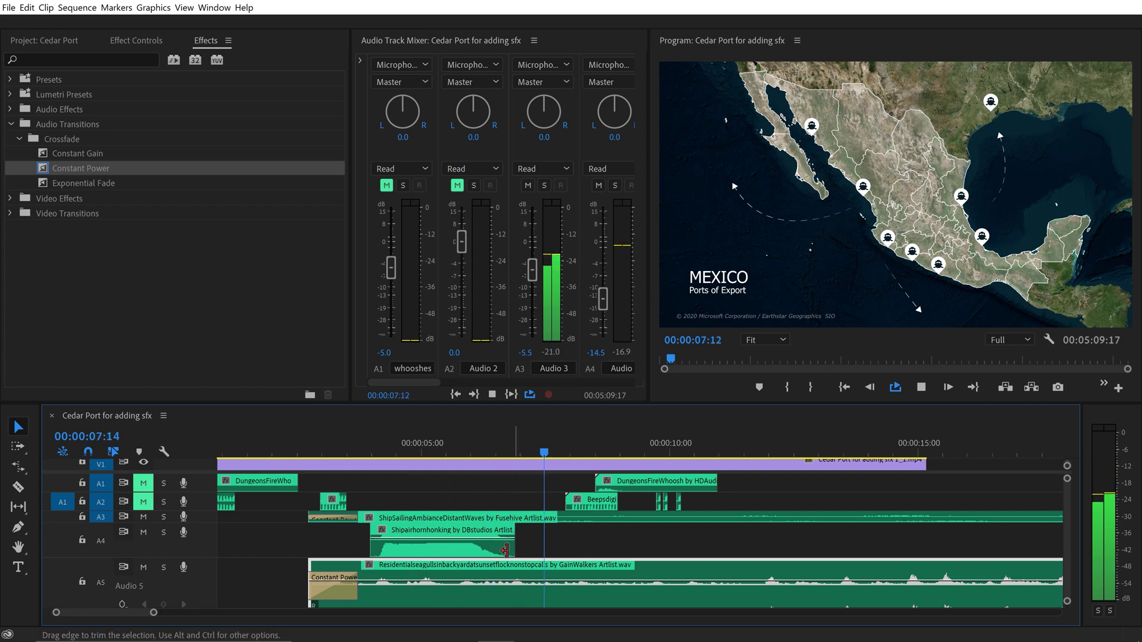
# Step: Move the ship horn clip on A4 to about 00:00:04:13 and play the sequence from the start with all tracks audible
pyautogui.moveTo(434, 558); pyautogui.dragTo(461, 558)
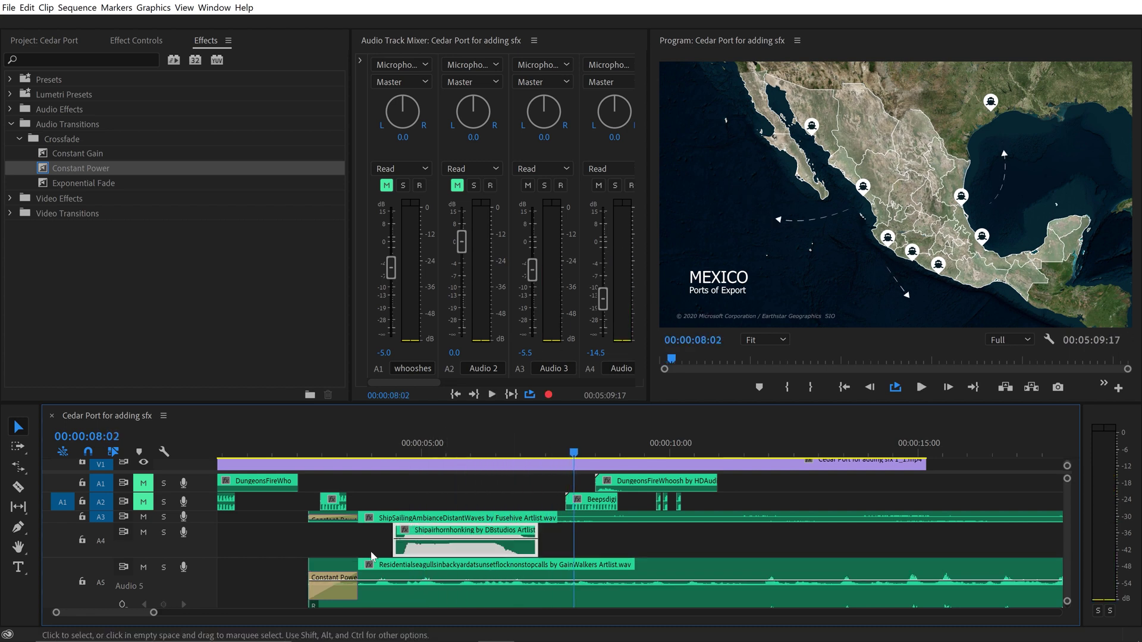
pyautogui.press('Home')
pyautogui.press('space')
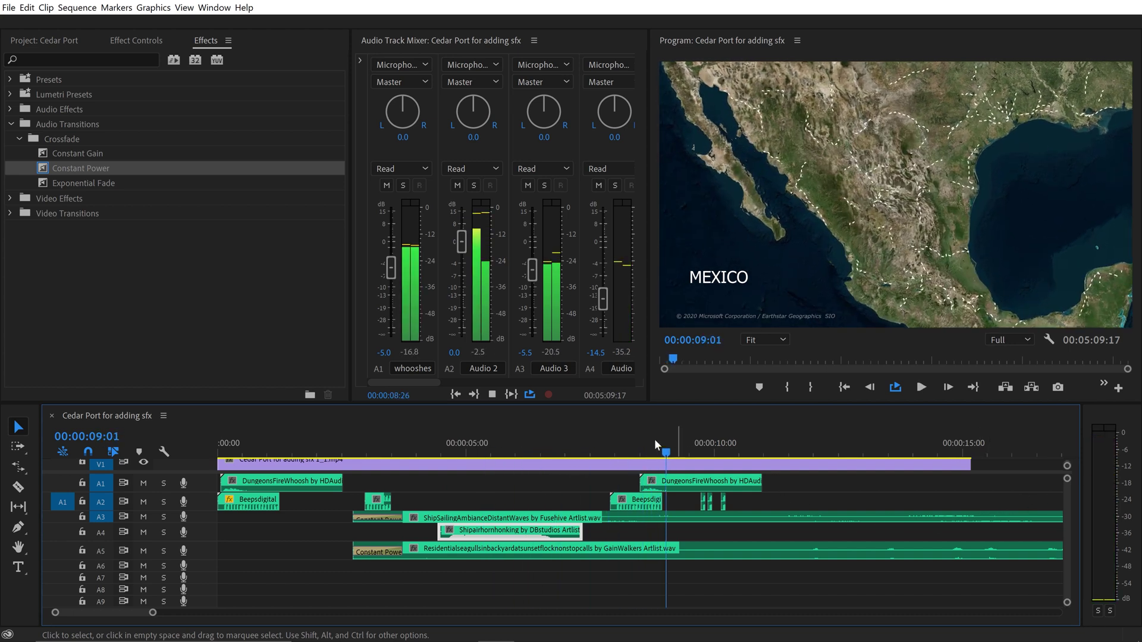
# Step: Split the waves clip on A3 and the seagulls clip on A5 at 00:00:08:27 and delete the parts after the cut
pyautogui.click(660, 451)
pyautogui.press('c')
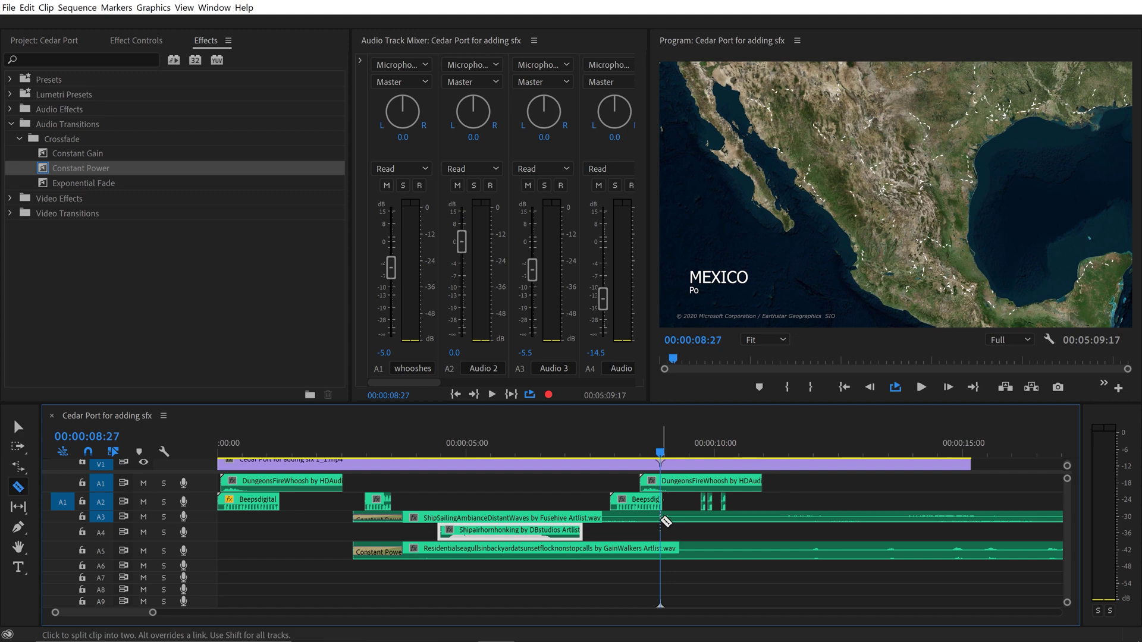
pyautogui.click(665, 520)
pyautogui.click(671, 551)
pyautogui.press('v')
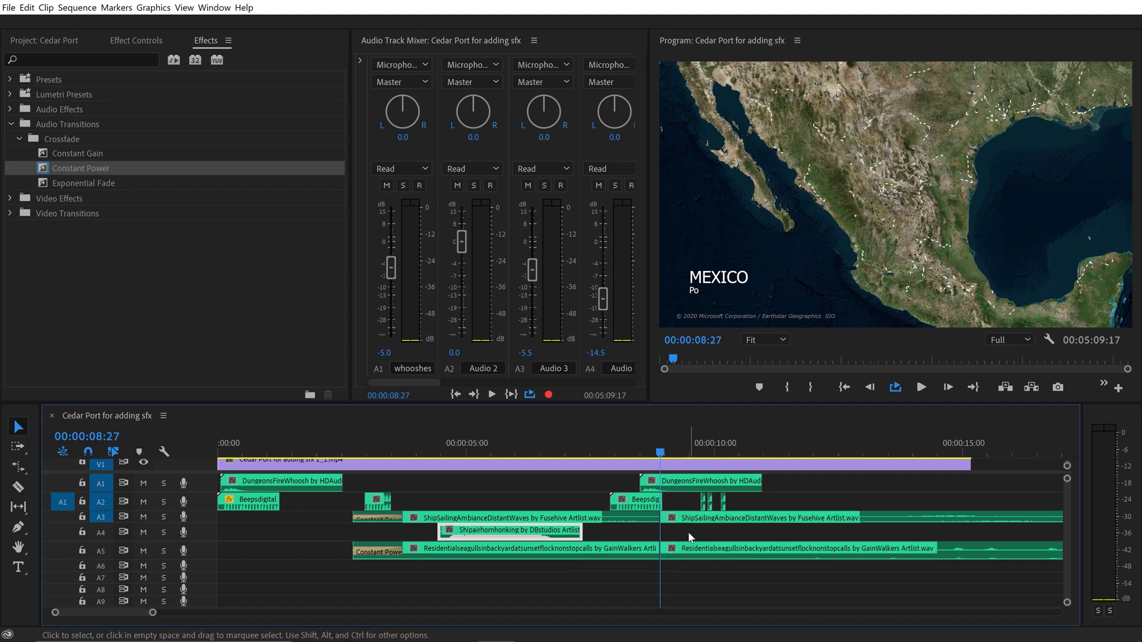
pyautogui.click(707, 555)
pyautogui.press('Delete')
pyautogui.click(818, 522)
pyautogui.press('Delete')
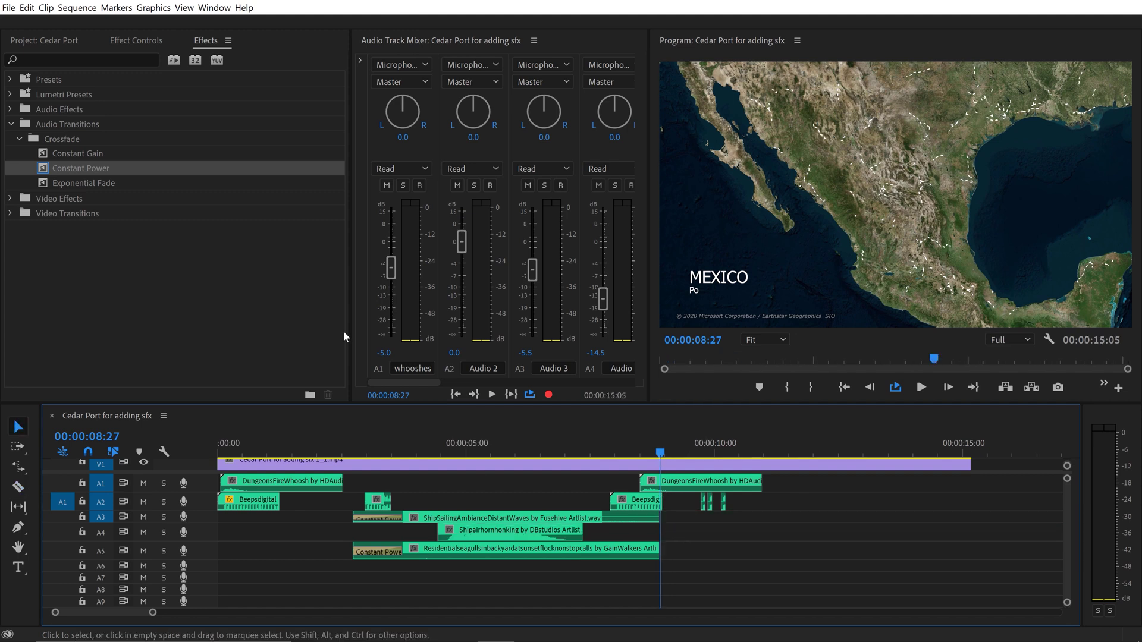
# Step: Fade out the ends of the waves and seagulls clips with Constant Power transitions and play the transition to the railroad map
pyautogui.moveTo(104, 167); pyautogui.dragTo(464, 351)
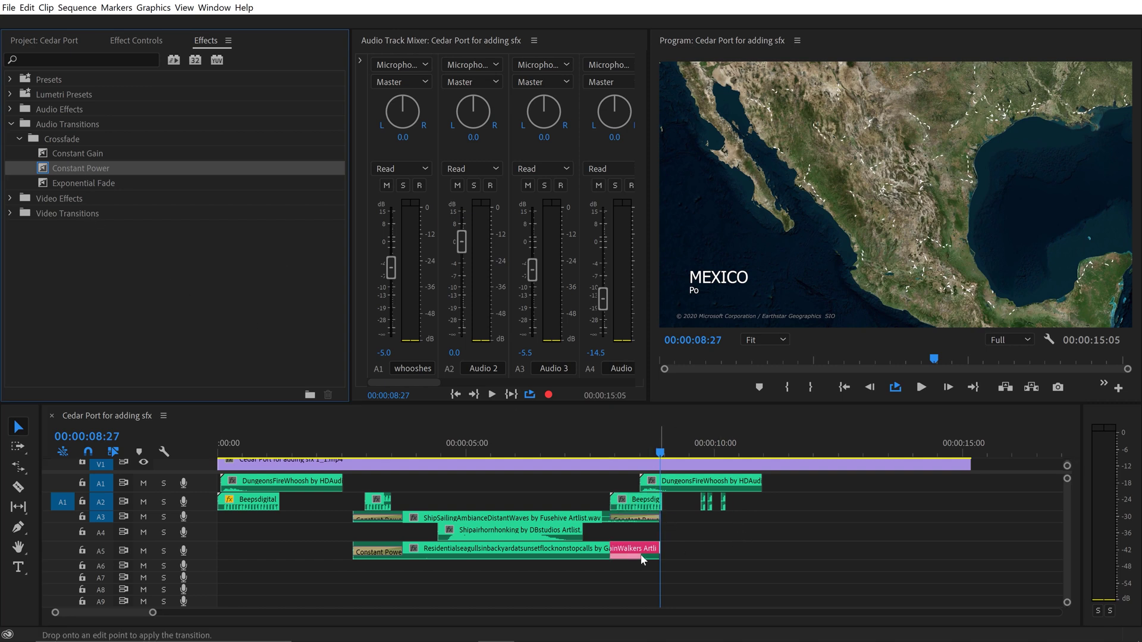
pyautogui.moveTo(655, 556); pyautogui.dragTo(657, 557)
pyautogui.press('space')
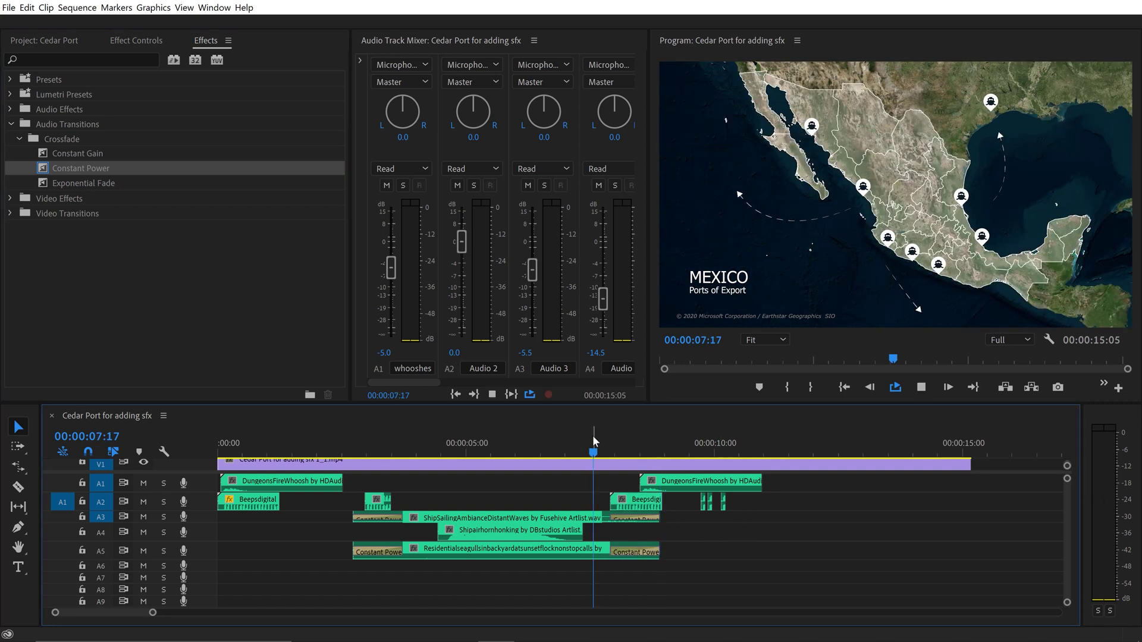
pyautogui.press('space')
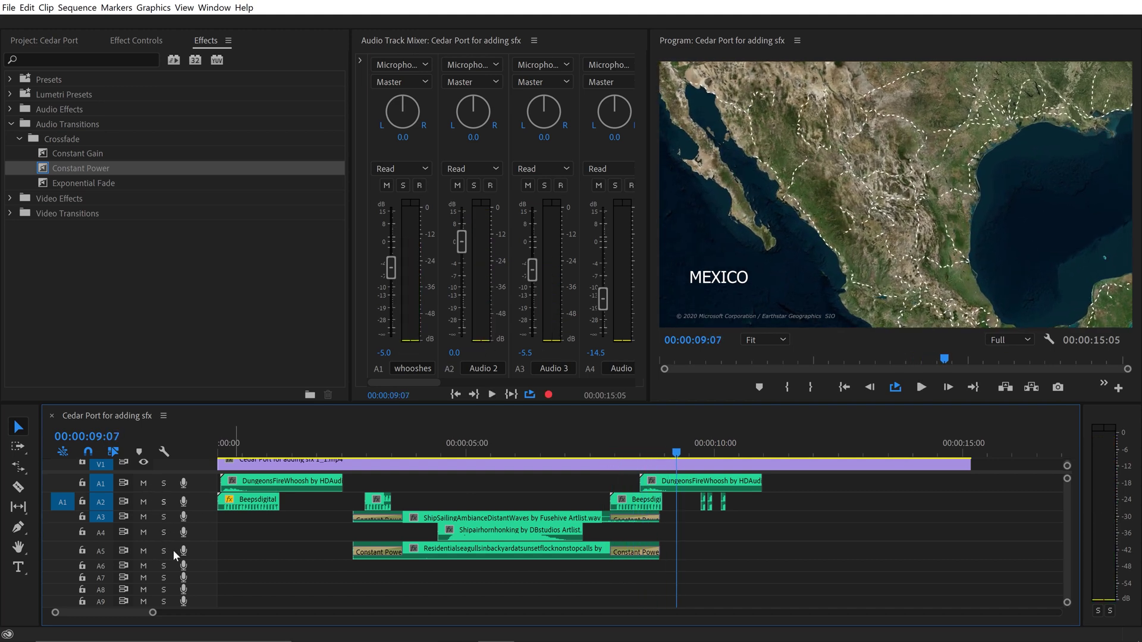
# Step: Add the freight train pass-by with loud air horn clip to track A6, preview it soloed and trim its quiet beginning
pyautogui.click(59, 41)
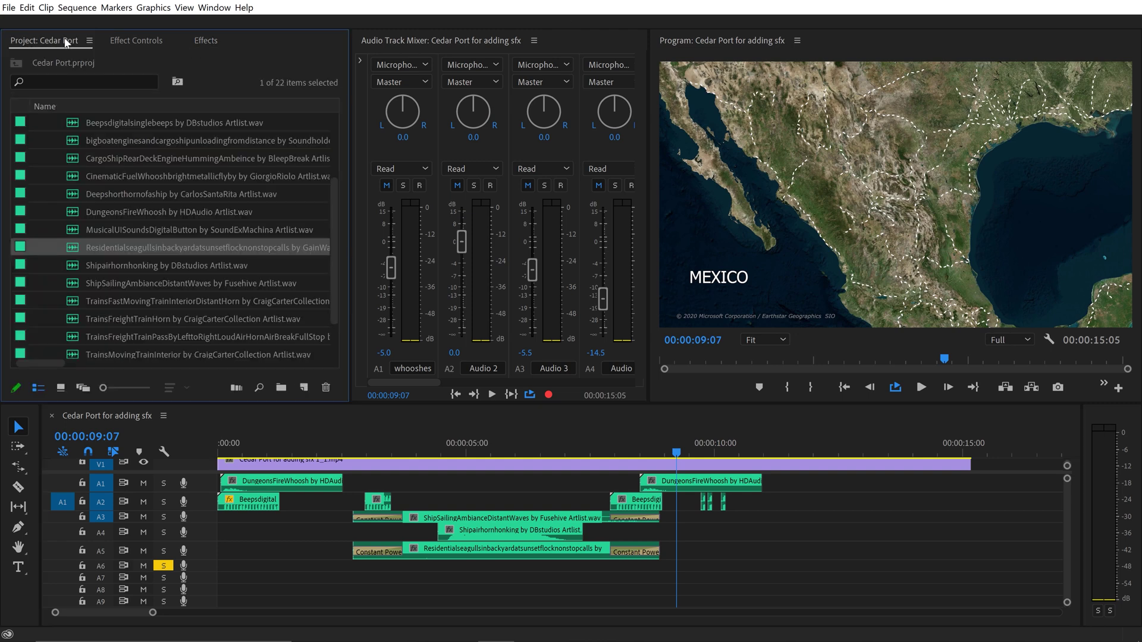
pyautogui.scroll(-2, 160, 253)
pyautogui.moveTo(166, 300); pyautogui.dragTo(635, 565)
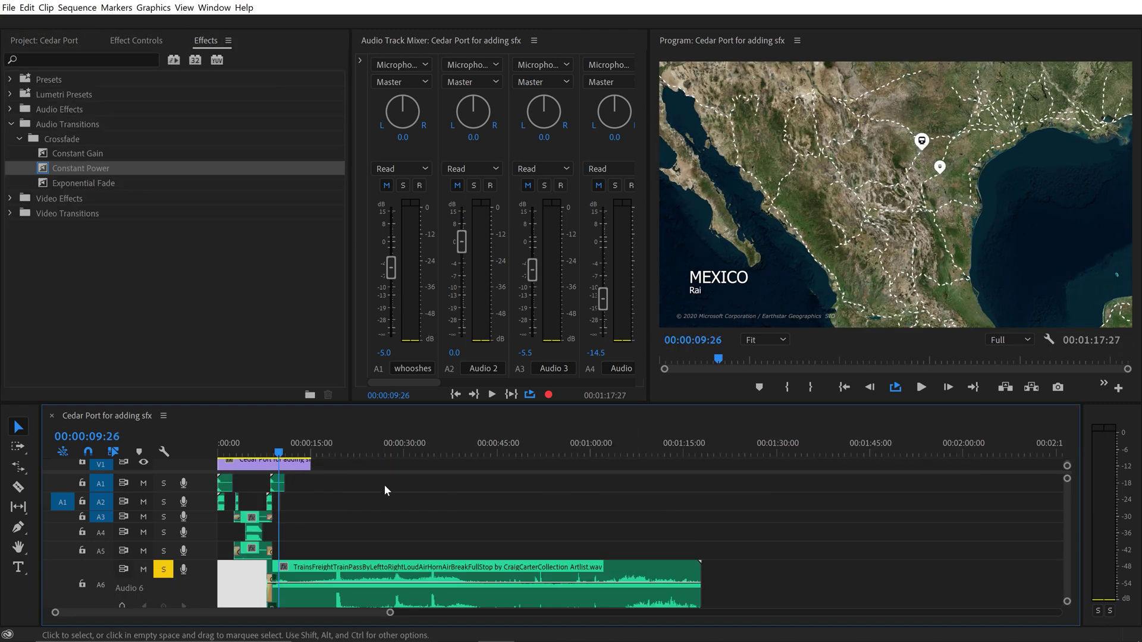
pyautogui.click(332, 441)
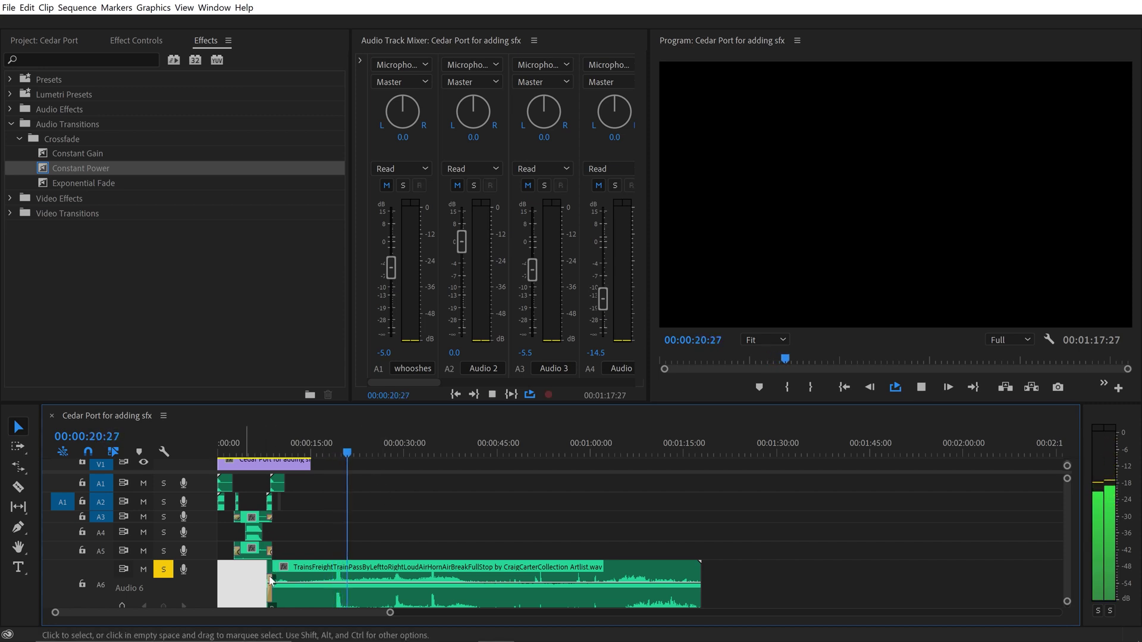
pyautogui.moveTo(271, 567); pyautogui.dragTo(302, 569)
# Step: Align the train clip's start on A6 with the second beeps clip on A2 and play the transition with all tracks audible
pyautogui.click(269, 447)
pyautogui.press('=')
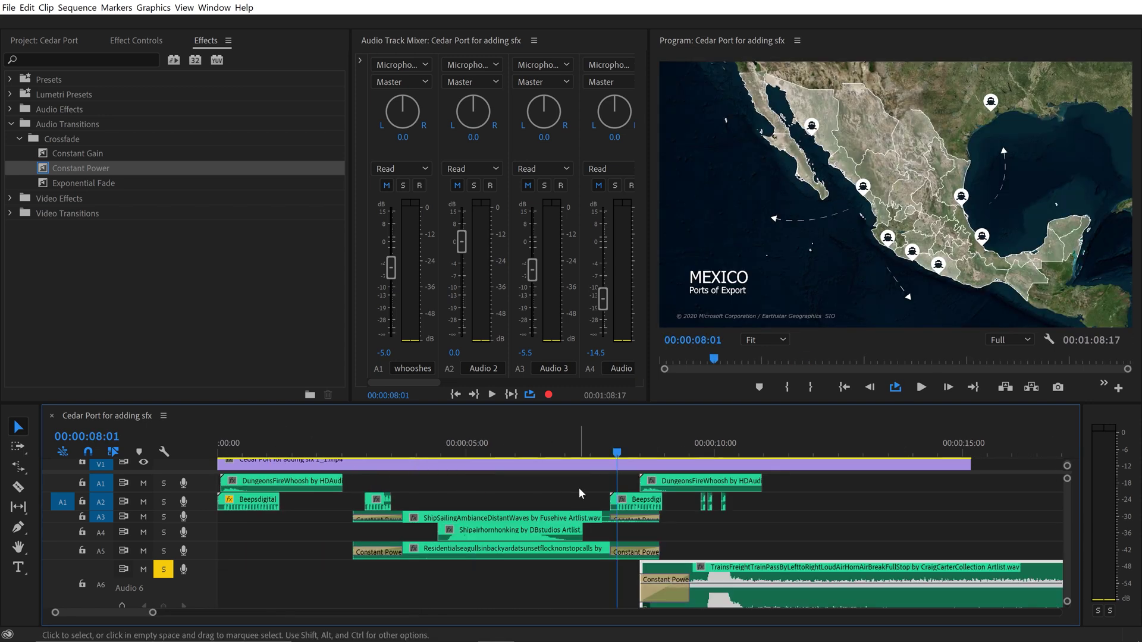
pyautogui.press('space')
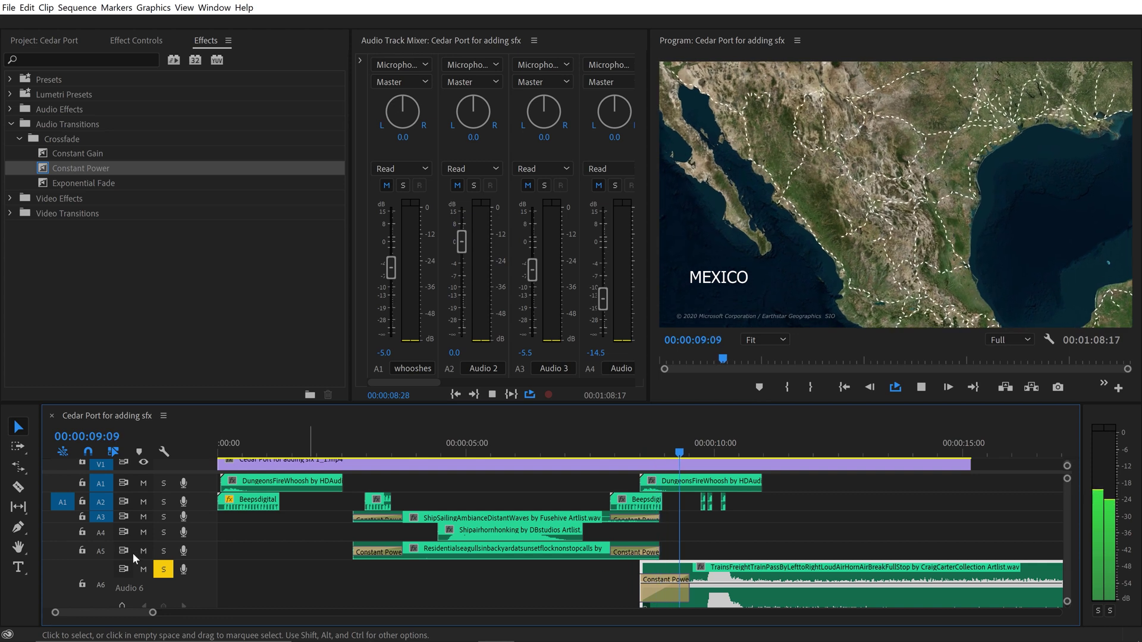
pyautogui.press('space')
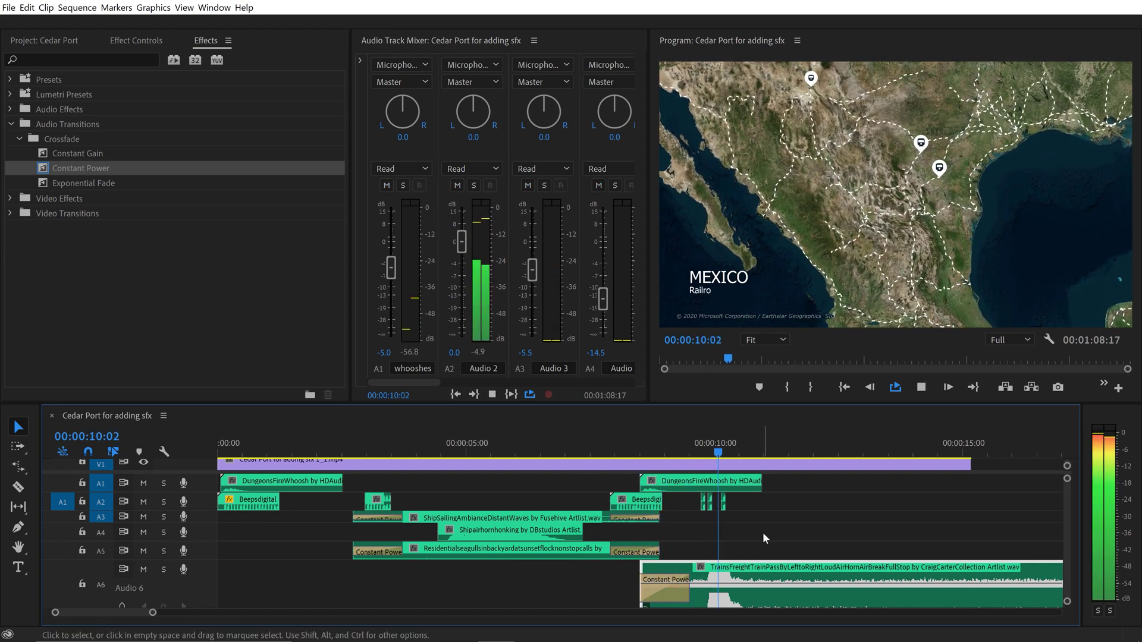
pyautogui.moveTo(688, 588); pyautogui.dragTo(616, 565)
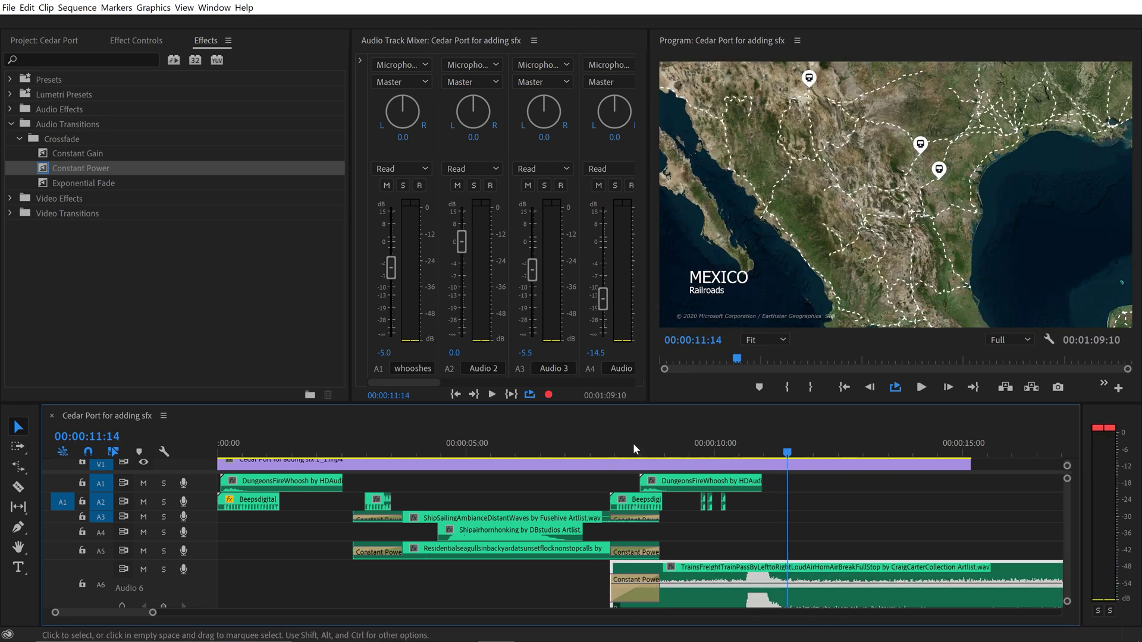
pyautogui.press('space')
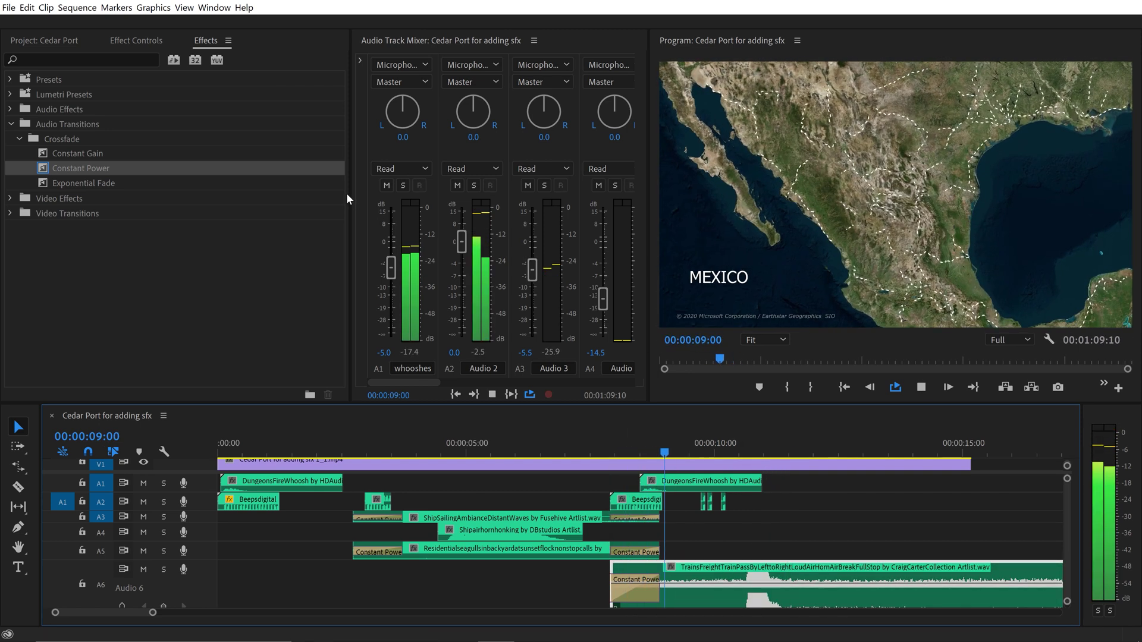
# Step: Widen the Audio Track Mixer to show track A6, lower its volume to -3.5 dB and replay the railroad transition
pyautogui.moveTo(322, 186); pyautogui.dragTo(268, 186)
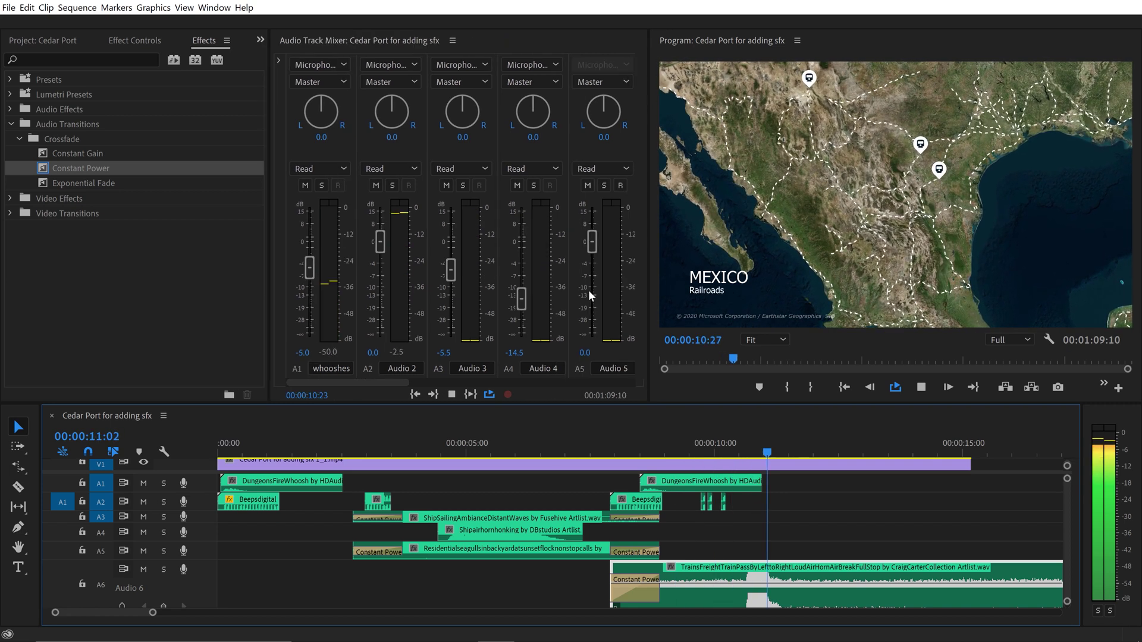
pyautogui.moveTo(648, 253); pyautogui.dragTo(742, 258)
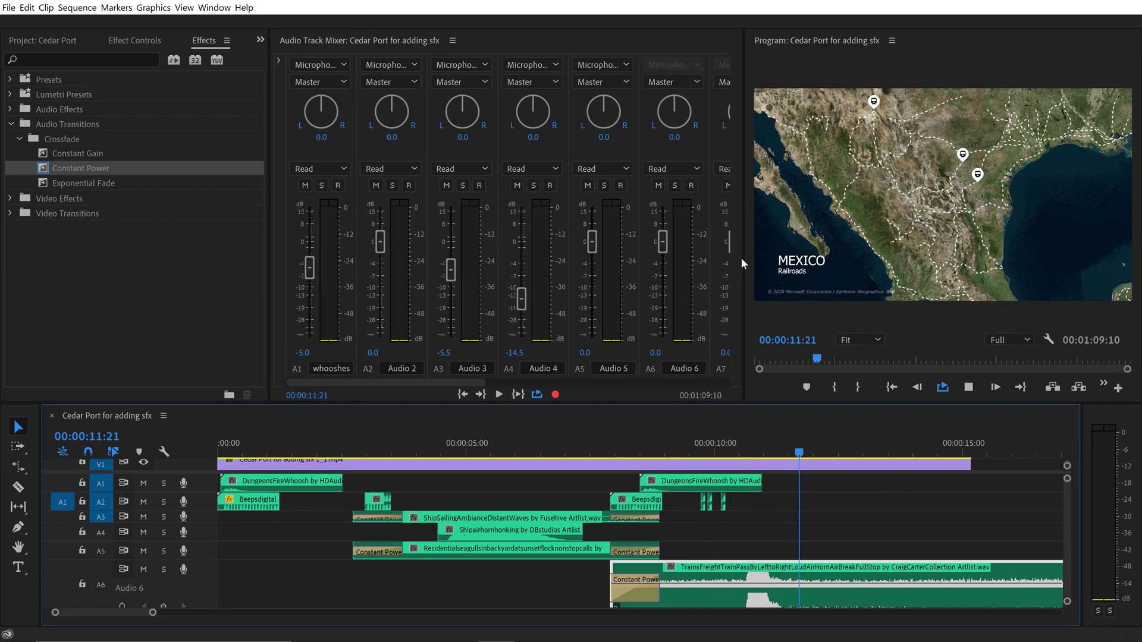
pyautogui.press('space')
pyautogui.moveTo(662, 240); pyautogui.dragTo(662, 260)
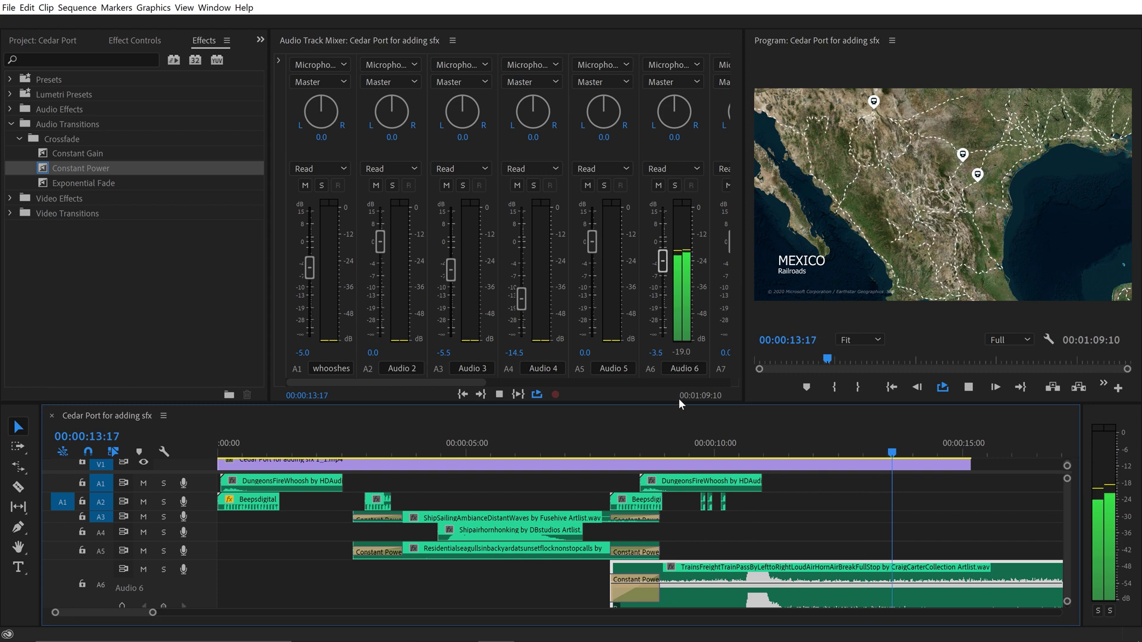
pyautogui.click(597, 446)
pyautogui.press('space')
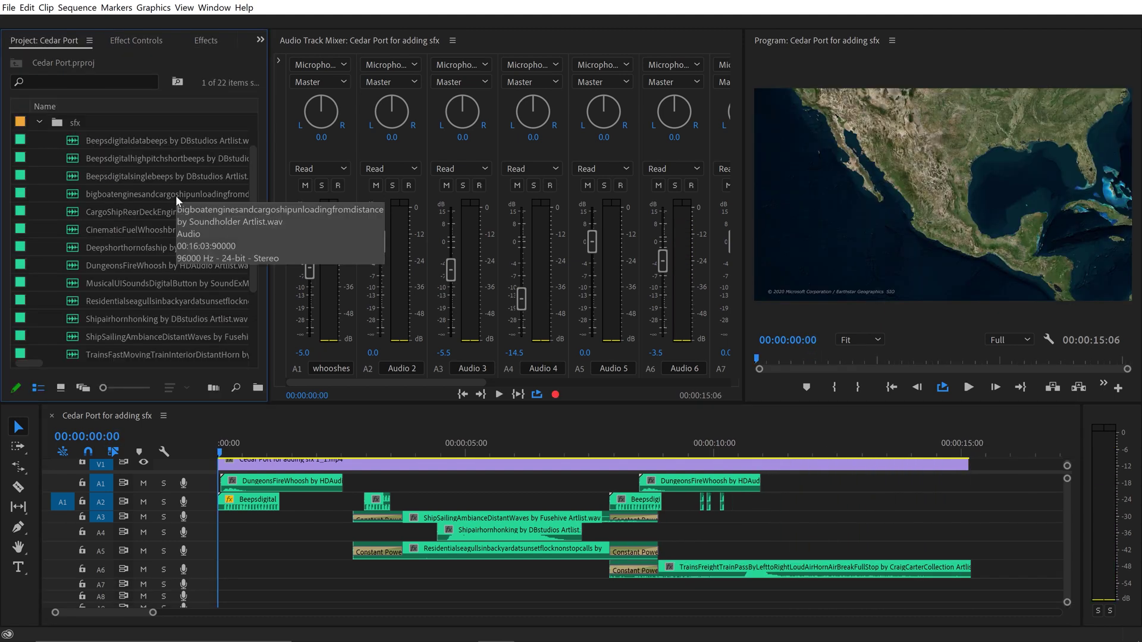
# Step: Play the sequence full screen from the start to review all sound effects
pyautogui.click(153, 457)
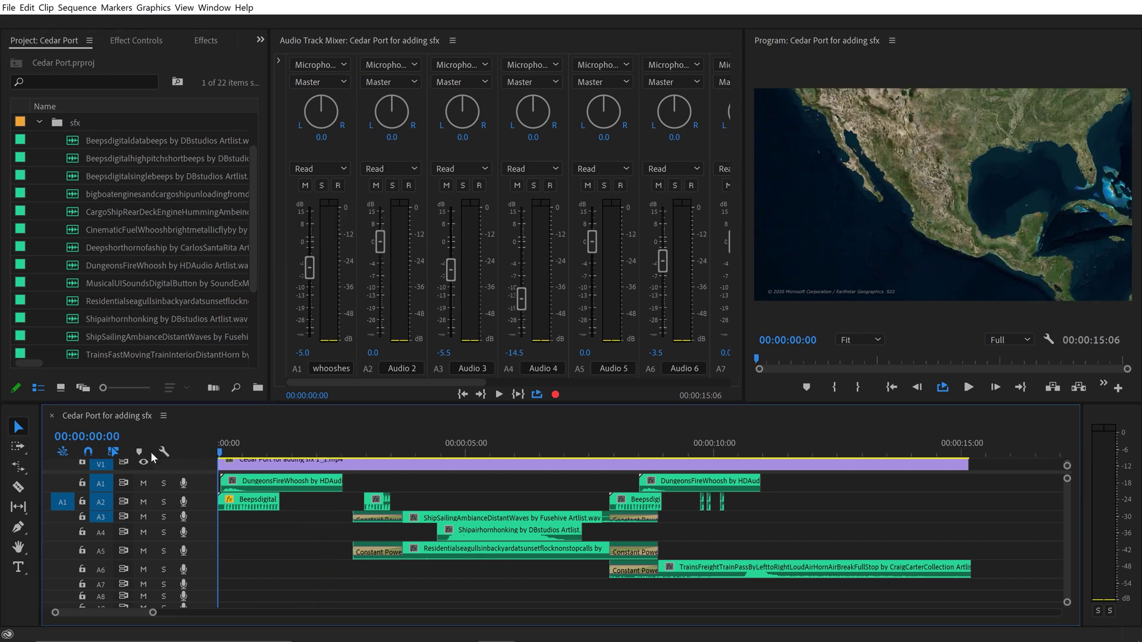
pyautogui.hotkey('ctrl', '`')
pyautogui.press('space')
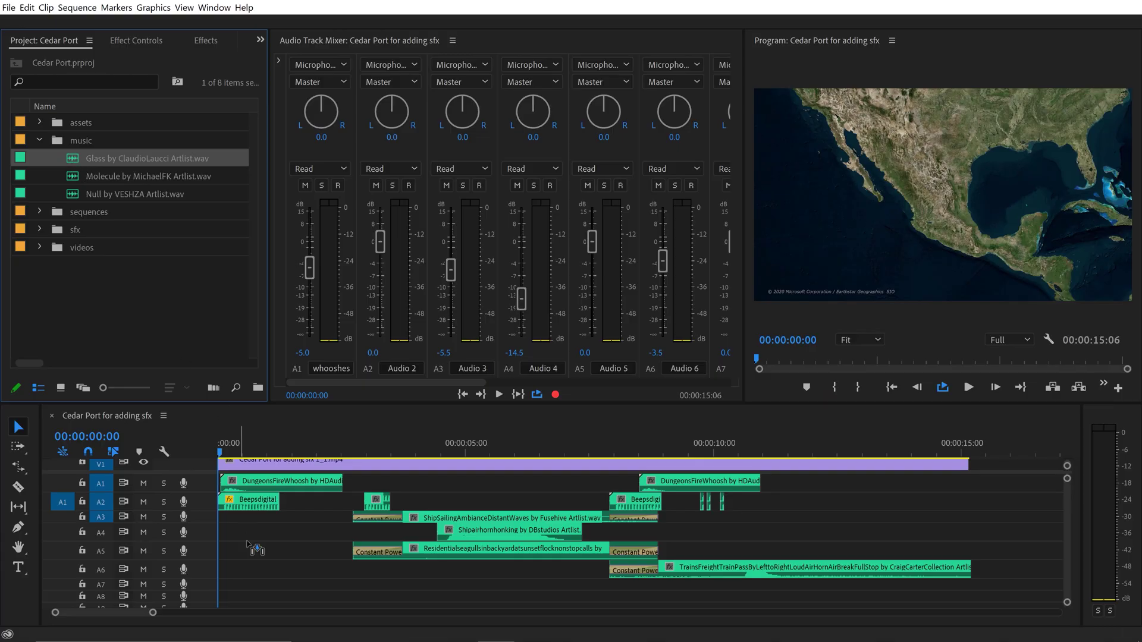
# Step: Add the Glass music file to track A7 at the start of the sequence and play the opening
pyautogui.moveTo(248, 542); pyautogui.dragTo(329, 604)
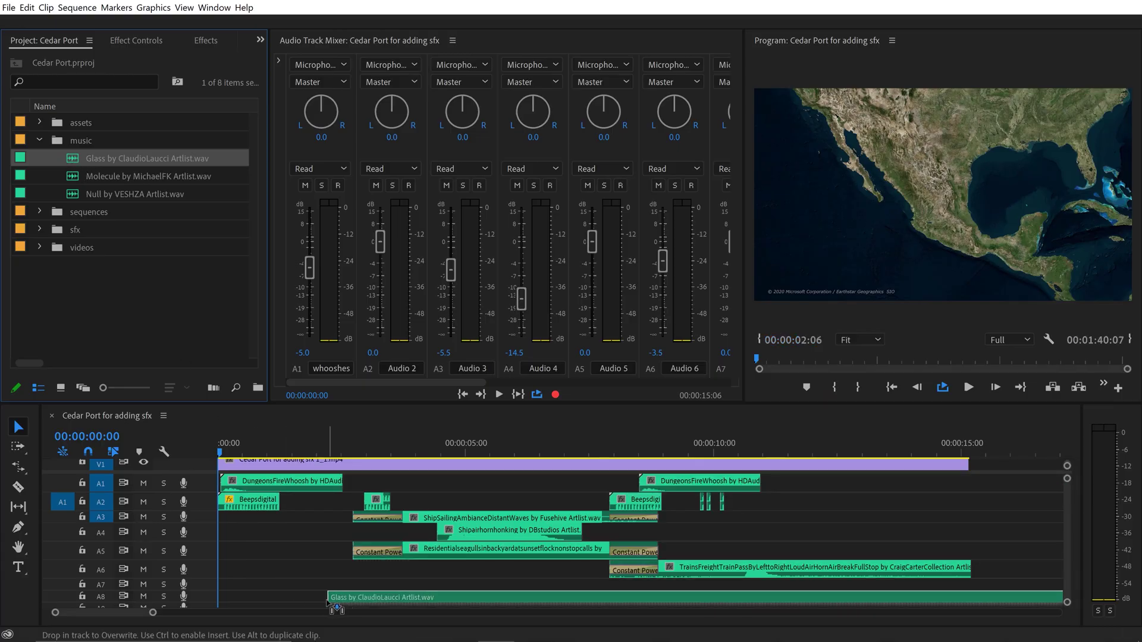
pyautogui.moveTo(226, 593); pyautogui.dragTo(203, 629)
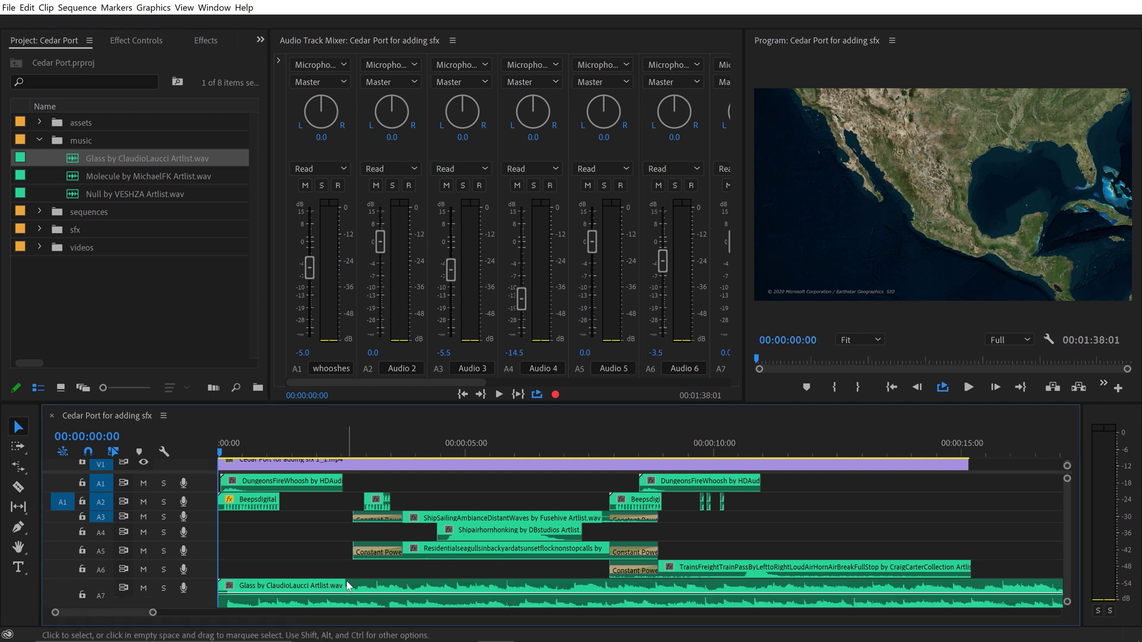
pyautogui.press('space')
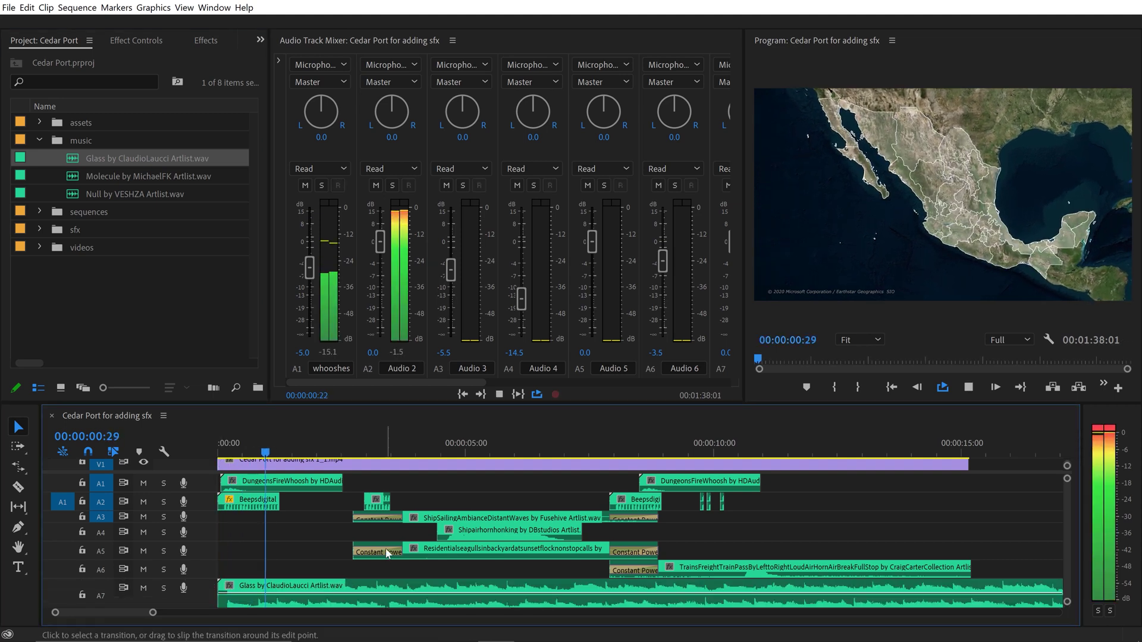
pyautogui.press('space')
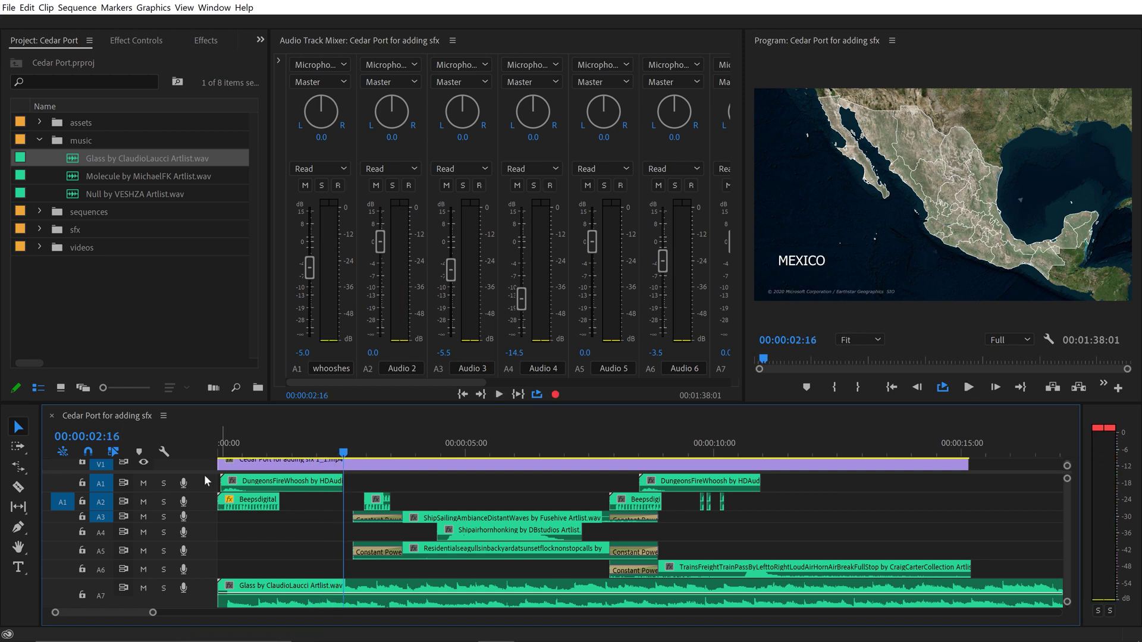
# Step: Add the Molecule music file to track A8, trim its quiet opening and move it back to the sequence start
pyautogui.scroll(-1, 211, 499)
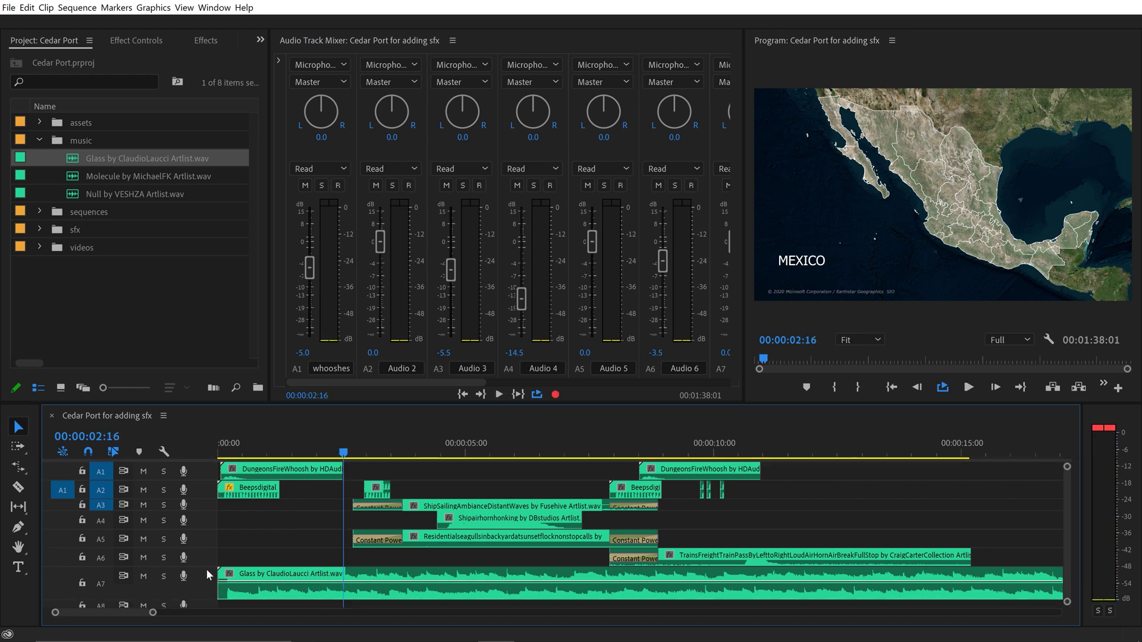
pyautogui.scroll(-2, 205, 568)
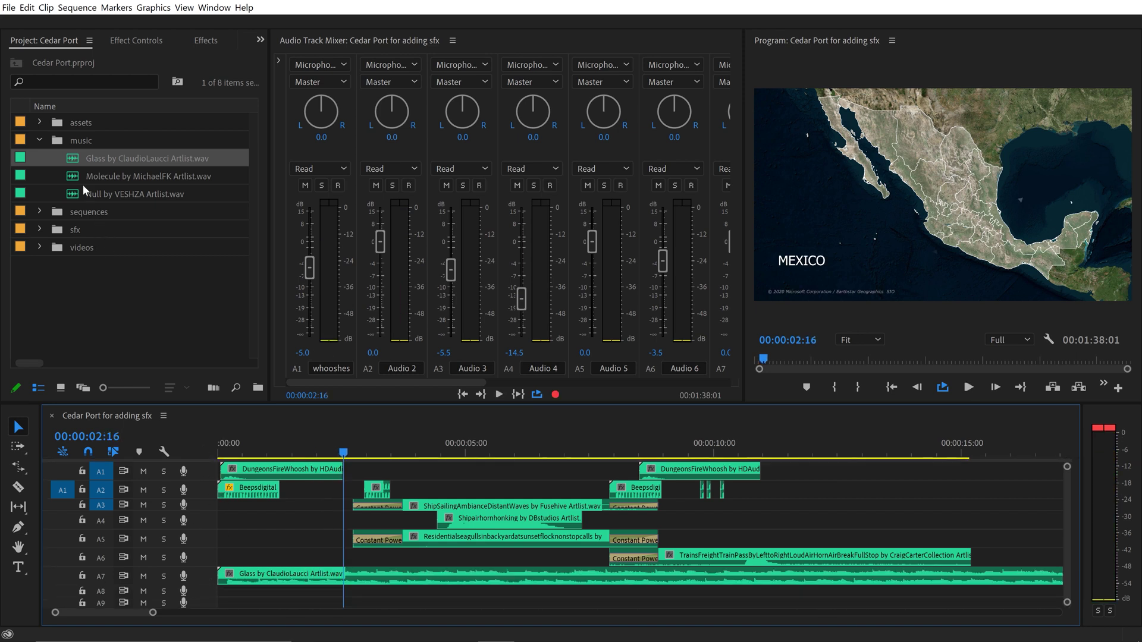
pyautogui.moveTo(73, 177); pyautogui.dragTo(344, 616)
pyautogui.scroll(-5, 421, 587)
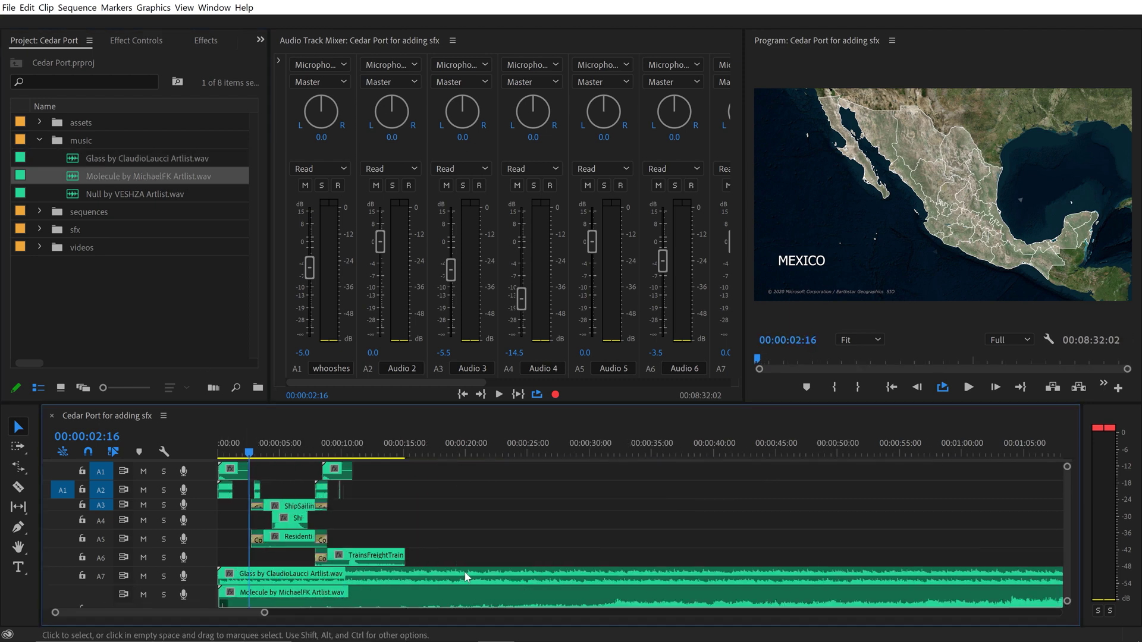
pyautogui.moveTo(221, 593); pyautogui.dragTo(908, 593)
pyautogui.moveTo(994, 597); pyautogui.dragTo(236, 597)
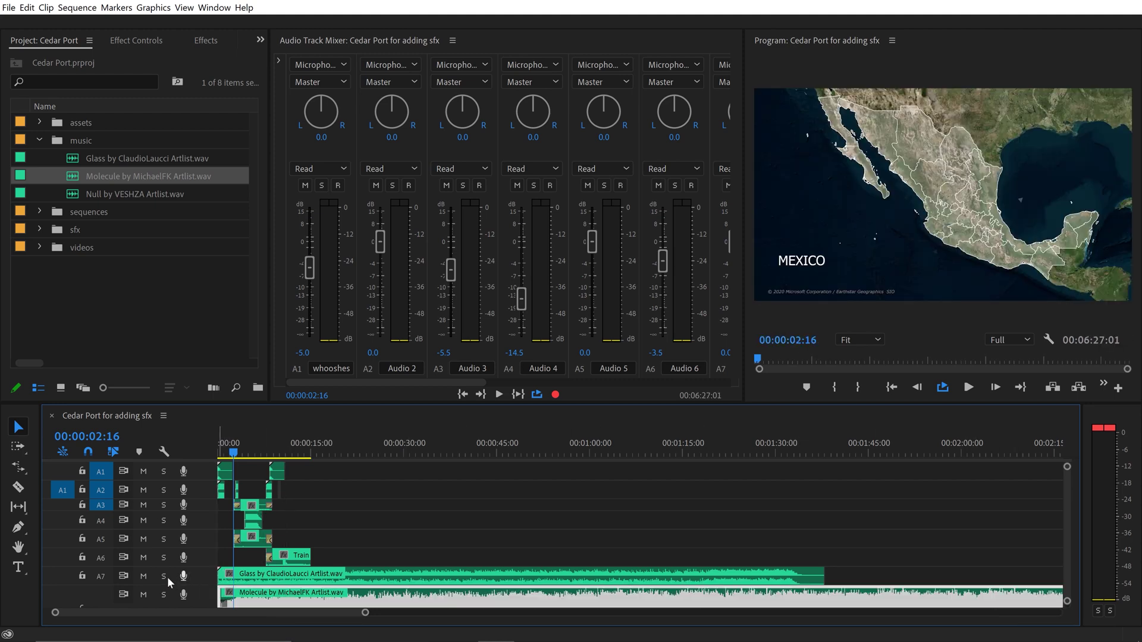
# Step: Solo track A8 and listen to the Molecule music near the start and around 00:00:27:00
pyautogui.press('space')
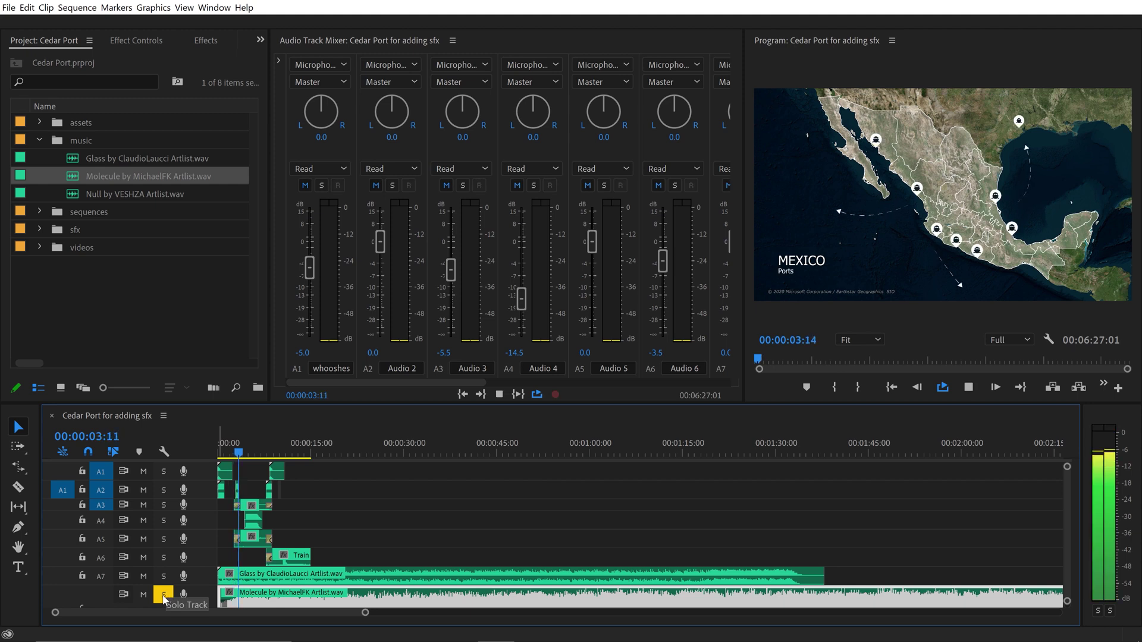
pyautogui.click(386, 454)
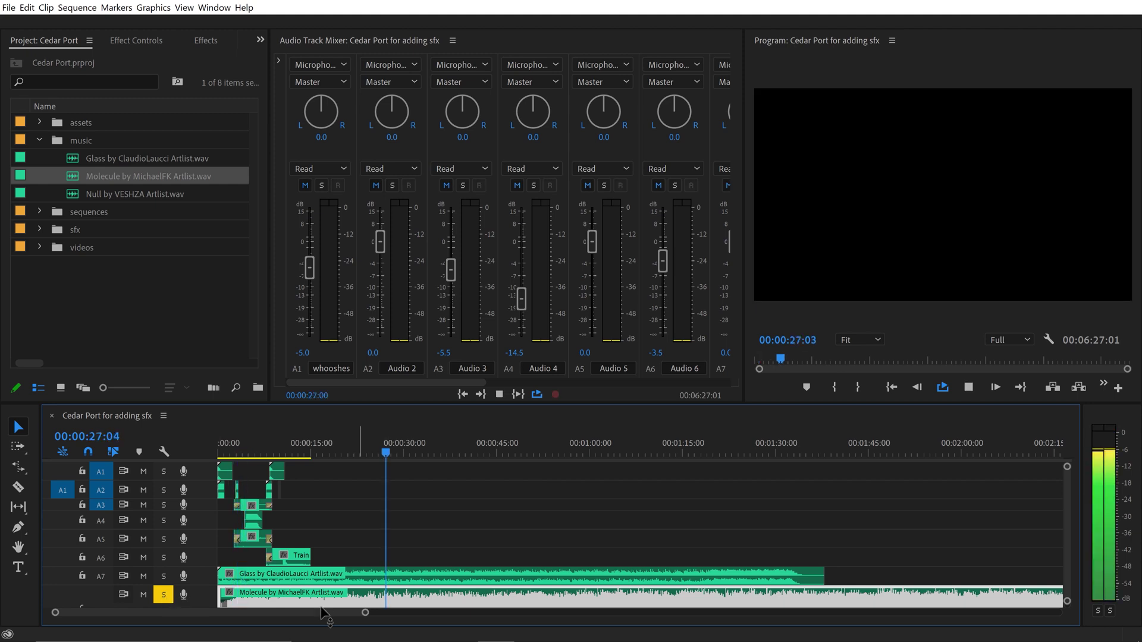
pyautogui.press('space')
# Step: Add the Null music file to track A9, trim its quiet build-up and align it with the sequence start
pyautogui.moveTo(83, 194); pyautogui.dragTo(329, 558)
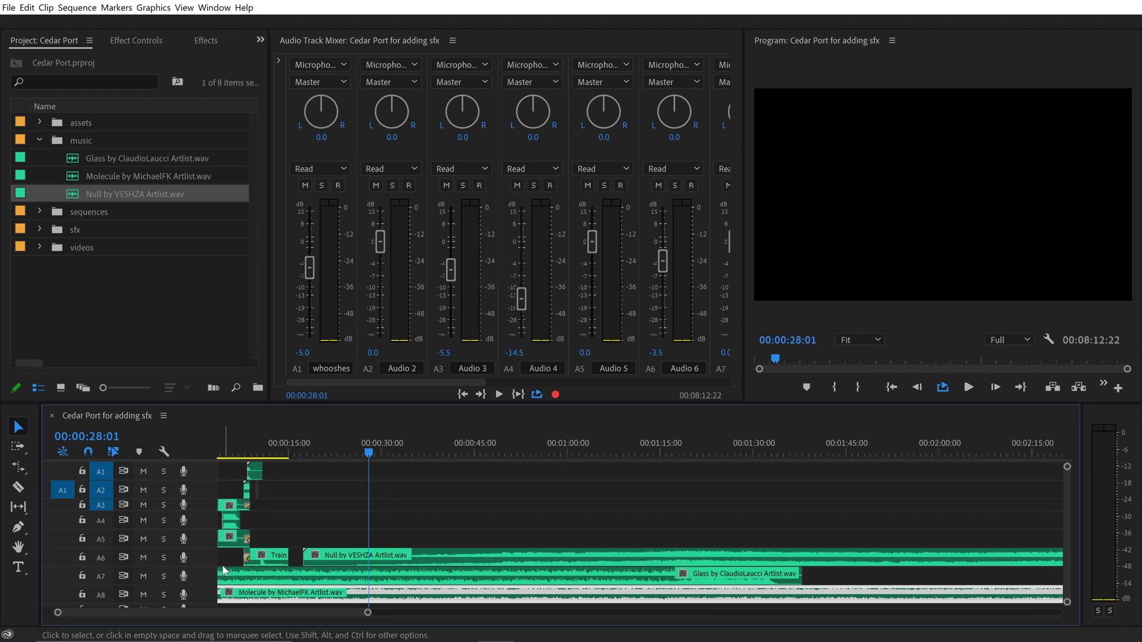
pyautogui.press('`')
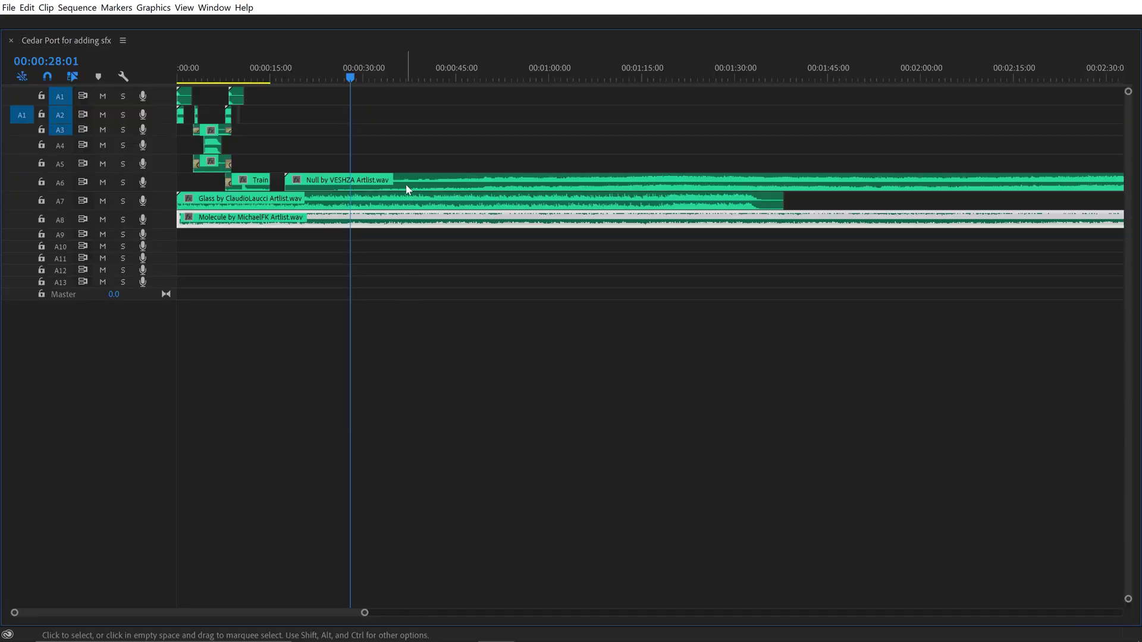
pyautogui.moveTo(406, 189); pyautogui.dragTo(228, 238)
pyautogui.moveTo(257, 351); pyautogui.dragTo(255, 351)
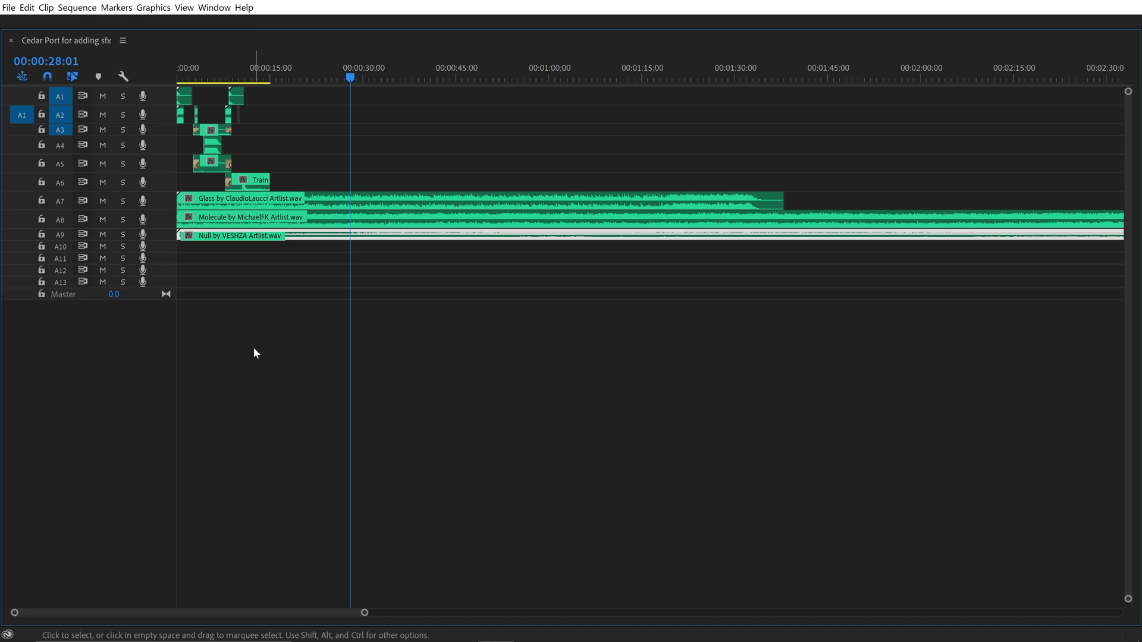
pyautogui.doubleClick(169, 234)
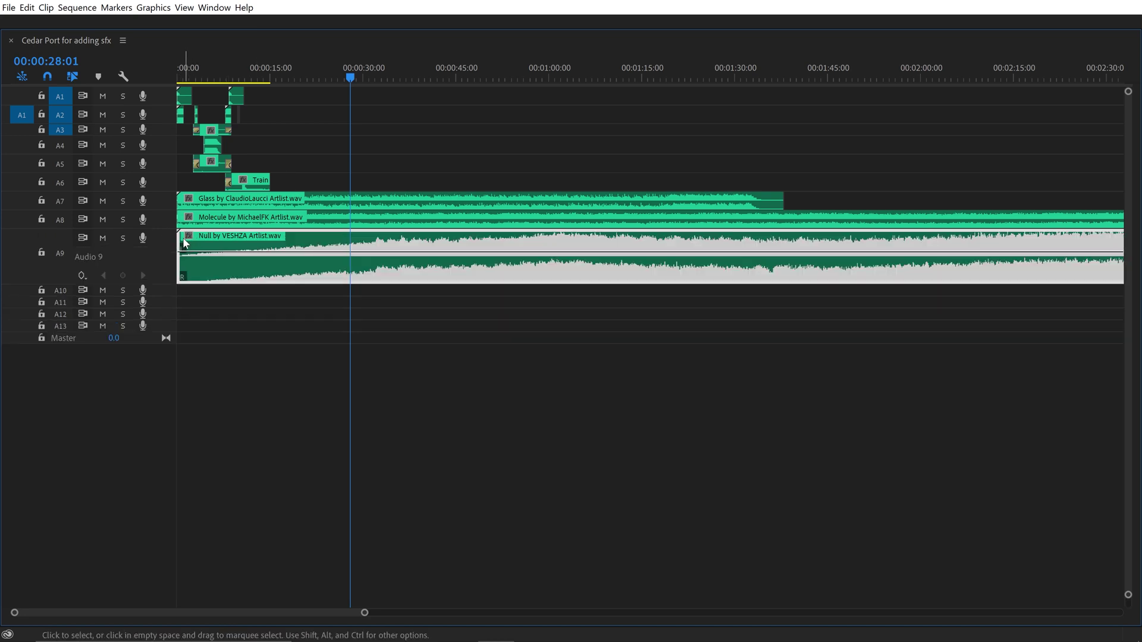
pyautogui.moveTo(677, 271); pyautogui.dragTo(721, 244)
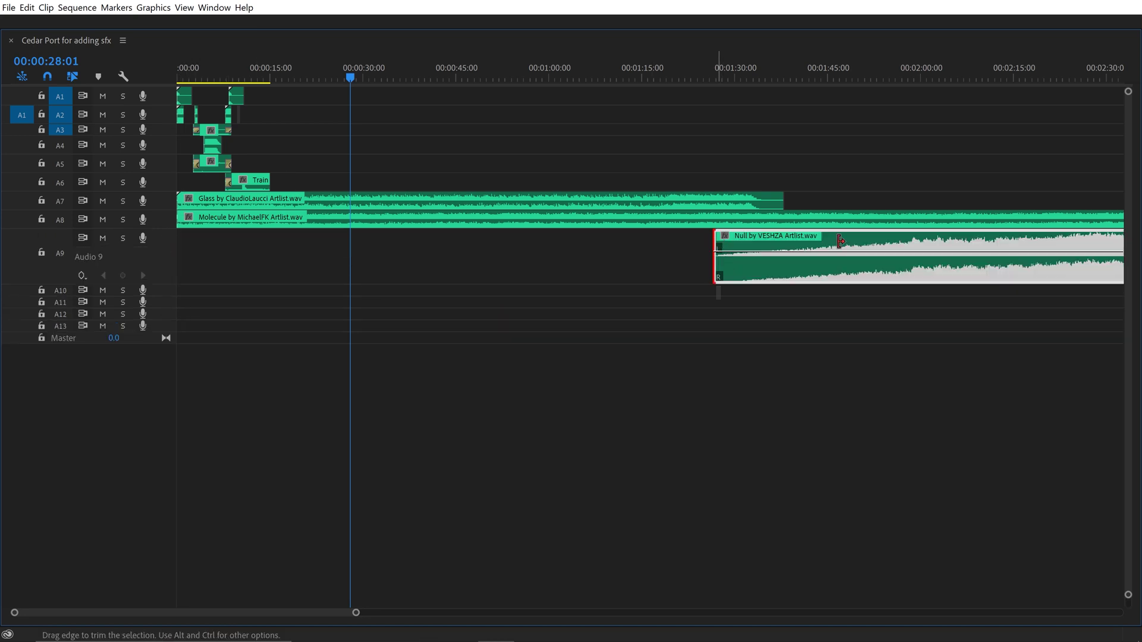
pyautogui.moveTo(840, 241); pyautogui.dragTo(976, 241)
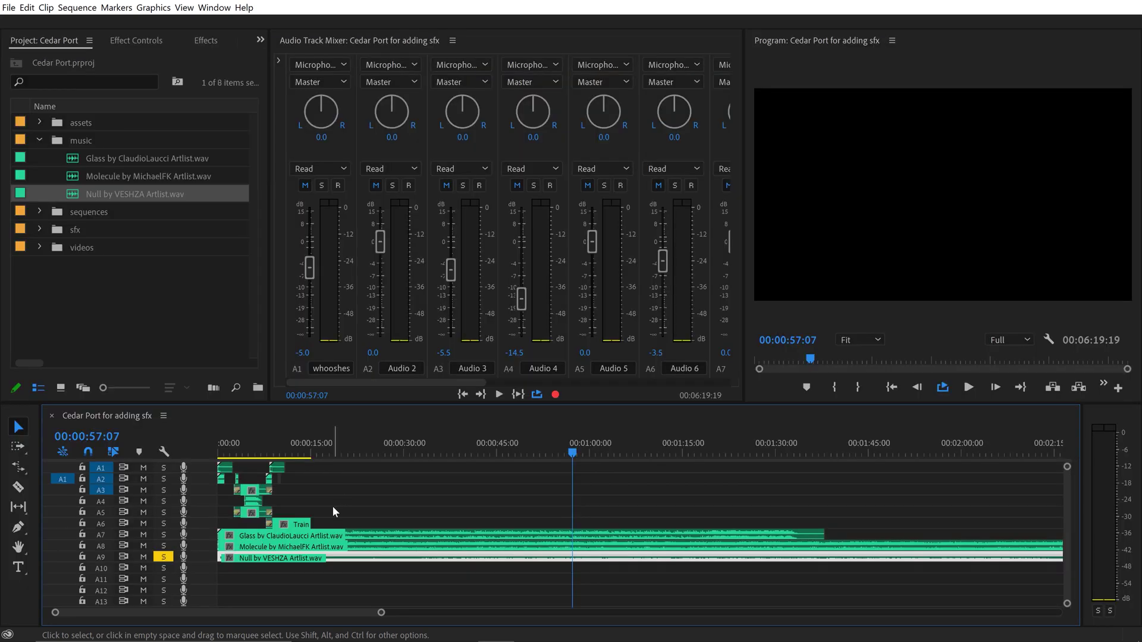
# Step: Mute music tracks A7 to A9, play the sequence from the start and unmute A7 to hear Glass with the effects
pyautogui.press('Home')
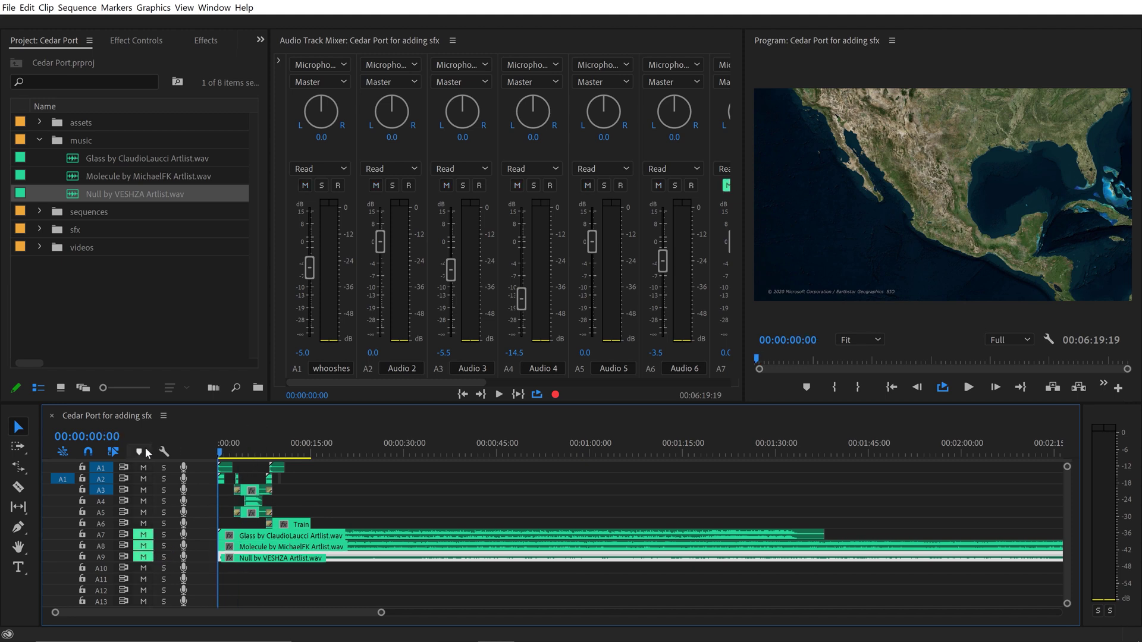
pyautogui.press('=')
pyautogui.press('space')
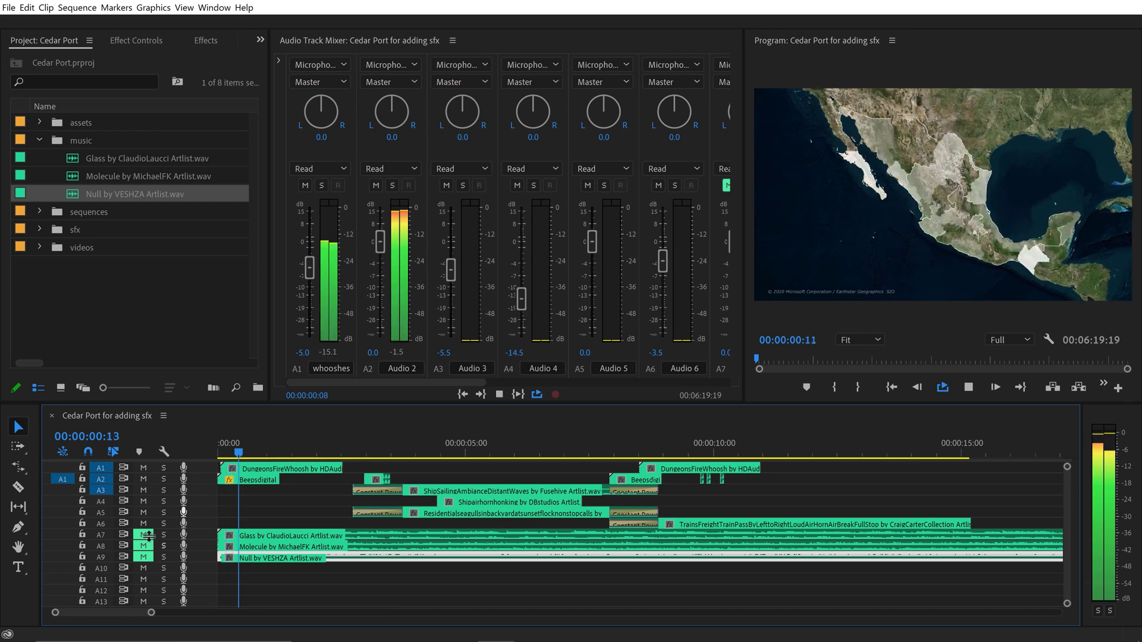
pyautogui.click(143, 535)
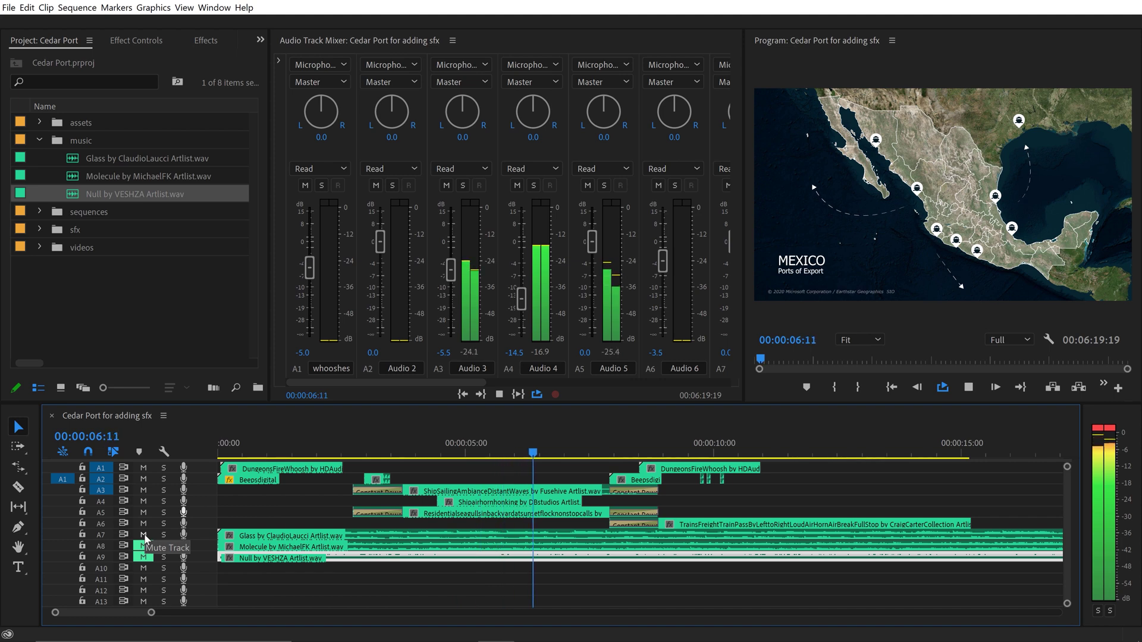
# Step: Mute Glass on A7, unmute Molecule on A8 and play the sequence from the start
pyautogui.click(144, 535)
pyautogui.press('space')
pyautogui.press('Home')
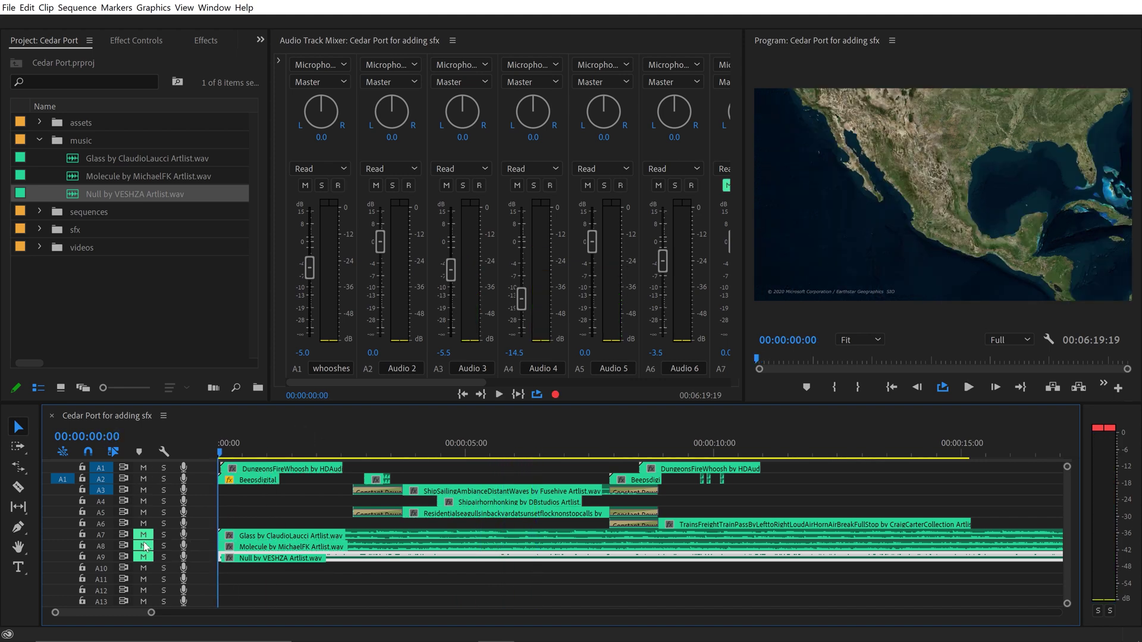
pyautogui.click(144, 545)
pyautogui.press('space')
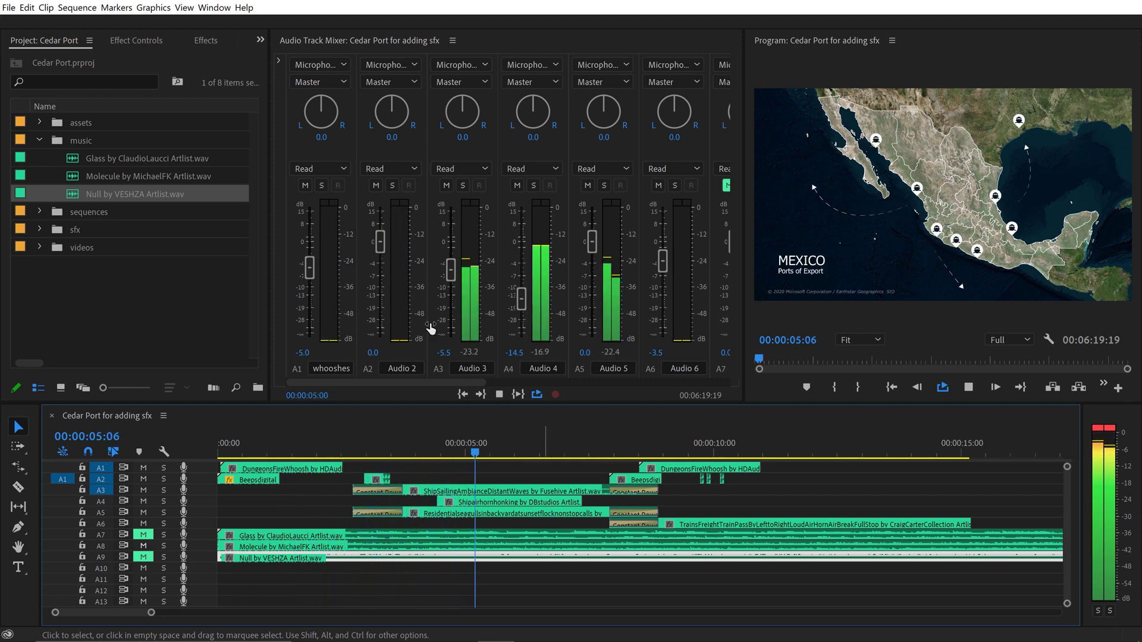
# Step: Replay the beep section around 00:00:03:00, lower track A2's volume to -3.8 dB and play the sequence from the start
pyautogui.click(394, 453)
pyautogui.click(371, 453)
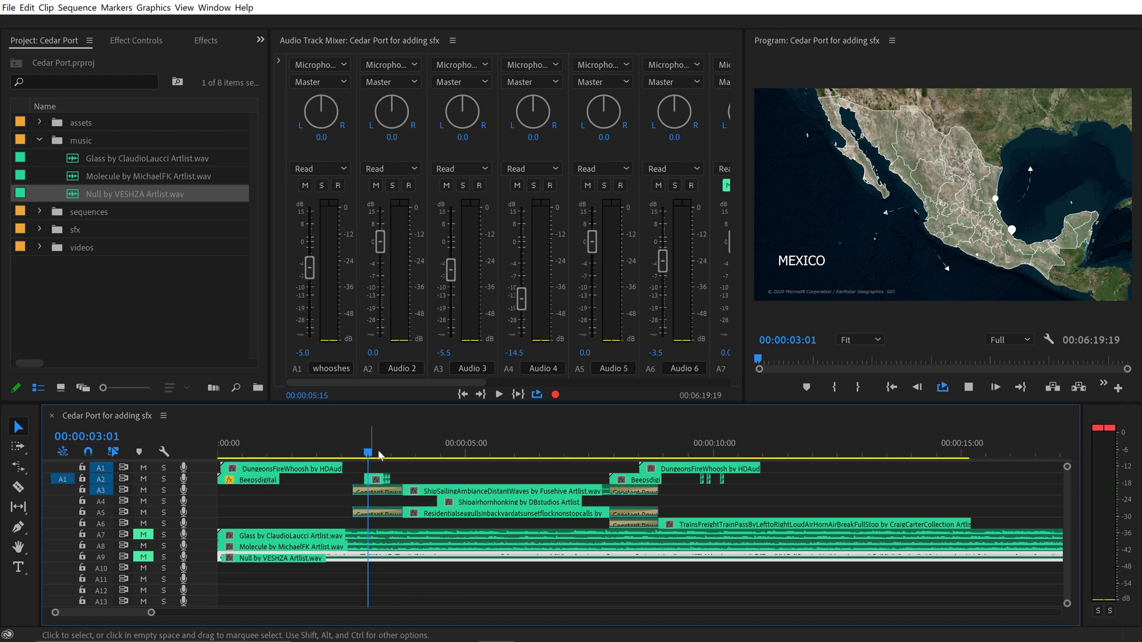
pyautogui.press('space')
pyautogui.press('space')
pyautogui.moveTo(380, 241); pyautogui.dragTo(383, 248)
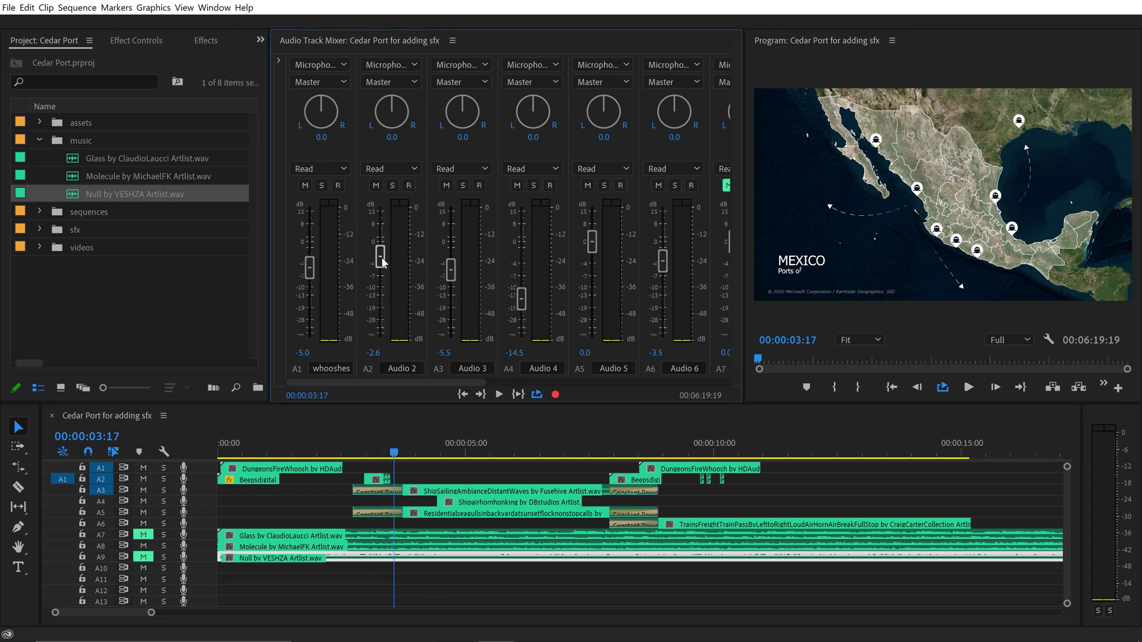
pyautogui.moveTo(394, 455); pyautogui.dragTo(157, 454)
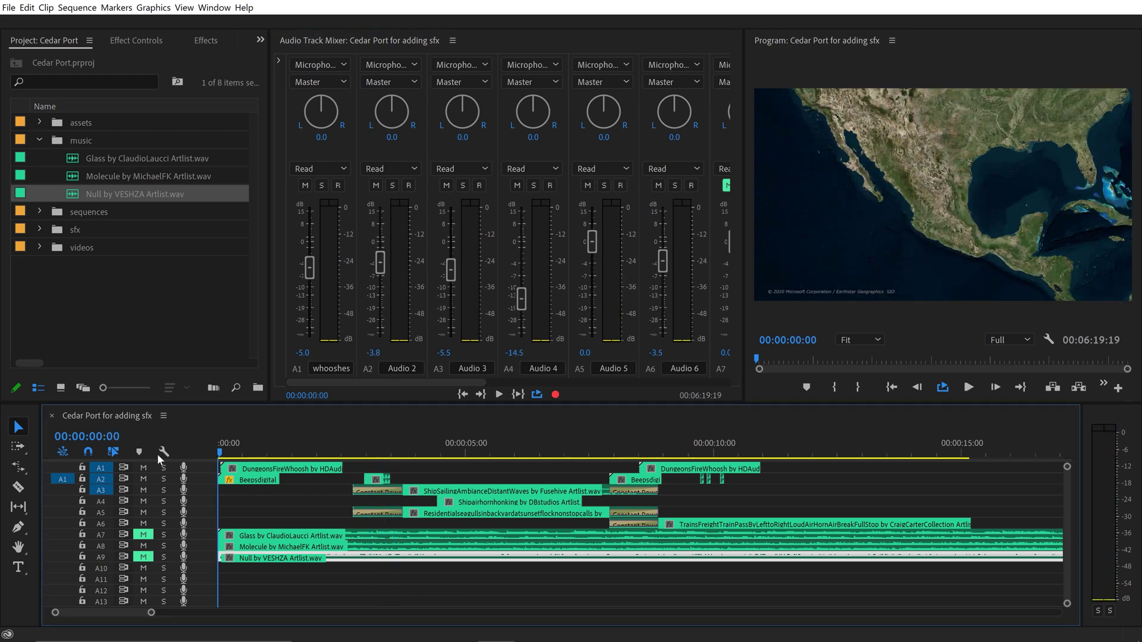
pyautogui.press('space')
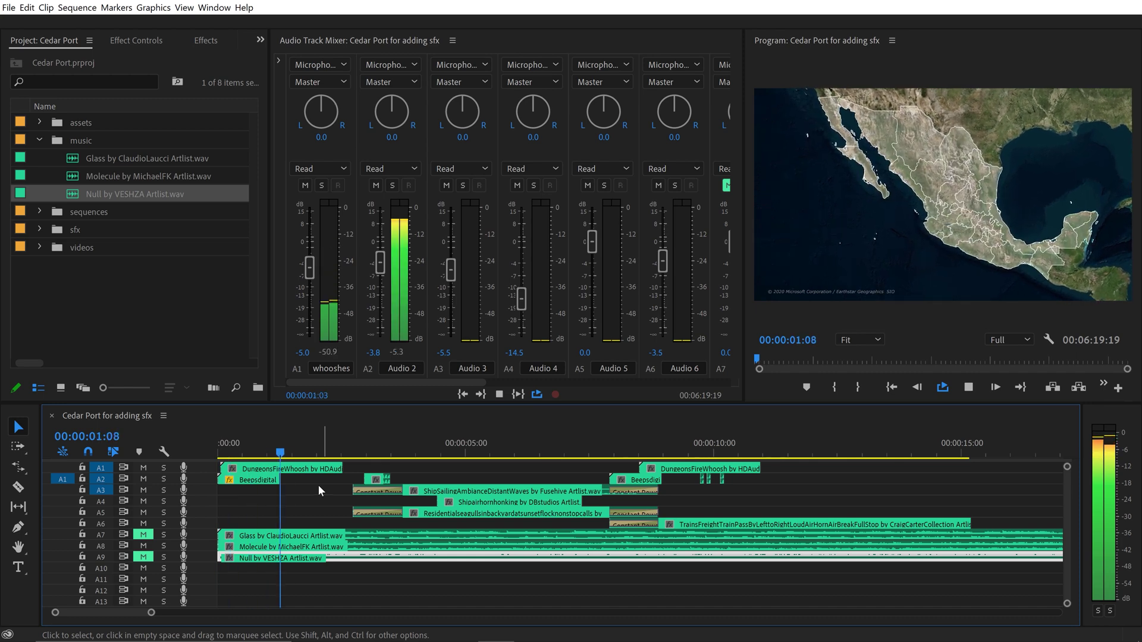
# Step: Mute Molecule on A8, unmute Null on A9 and play the sequence from the start to hear Null with the effects
pyautogui.press('space')
pyautogui.click(143, 545)
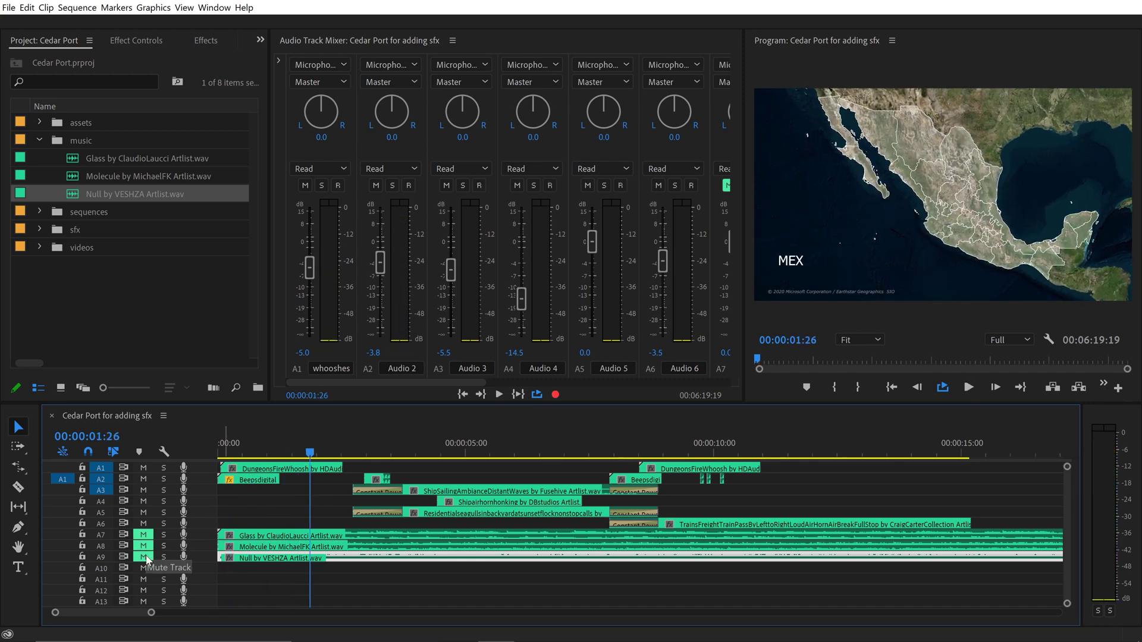
pyautogui.click(144, 556)
pyautogui.press('space')
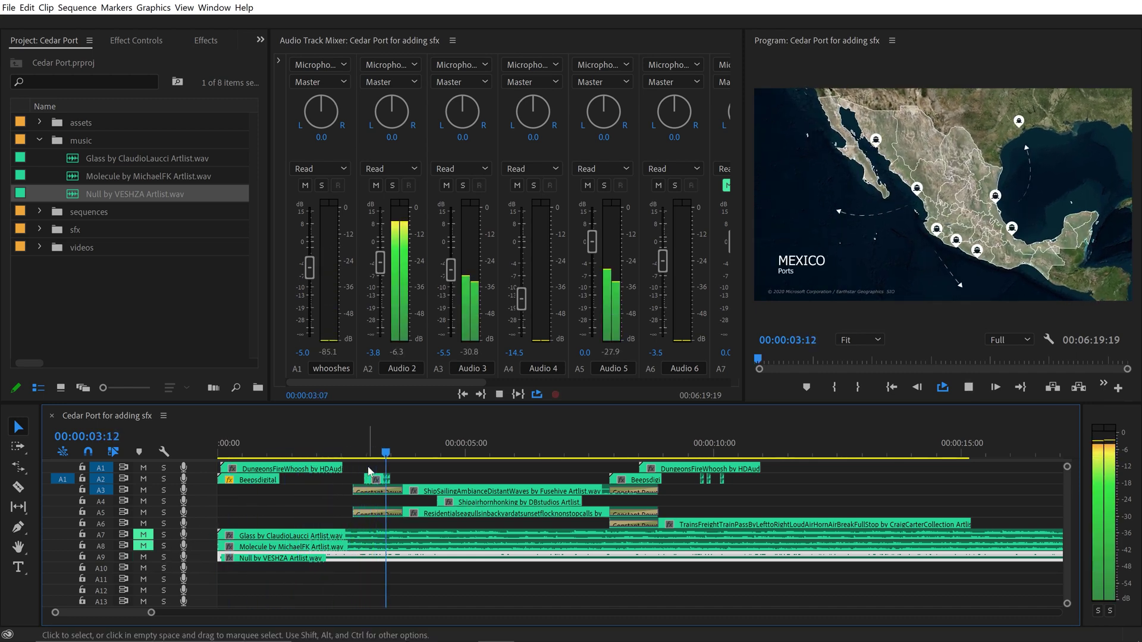
pyautogui.press('space')
pyautogui.press('Home')
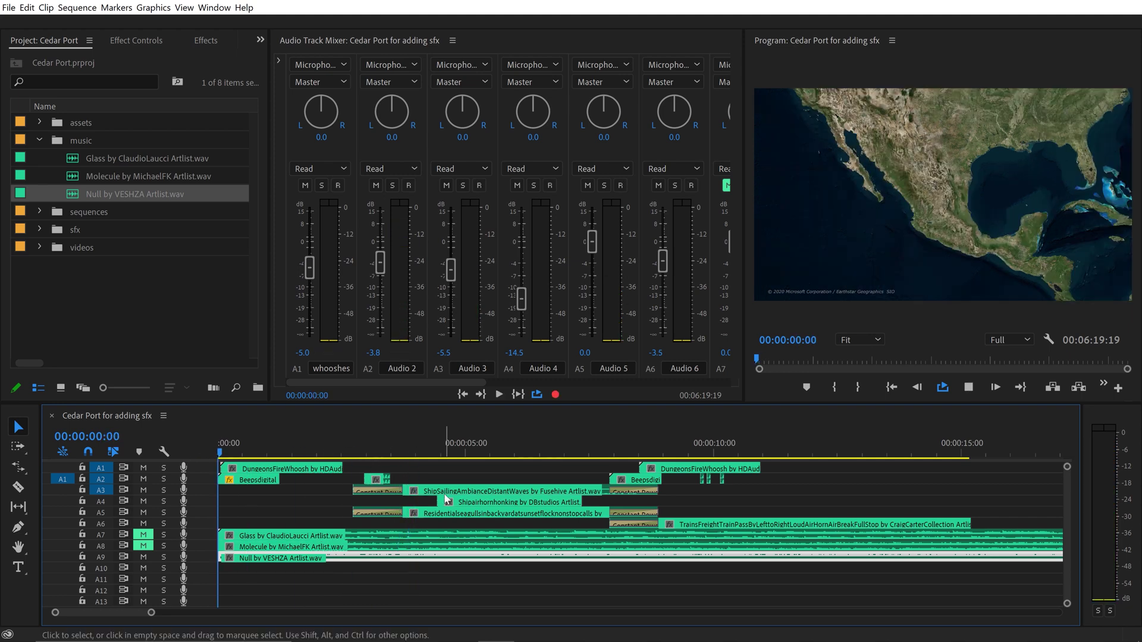
pyautogui.press('space')
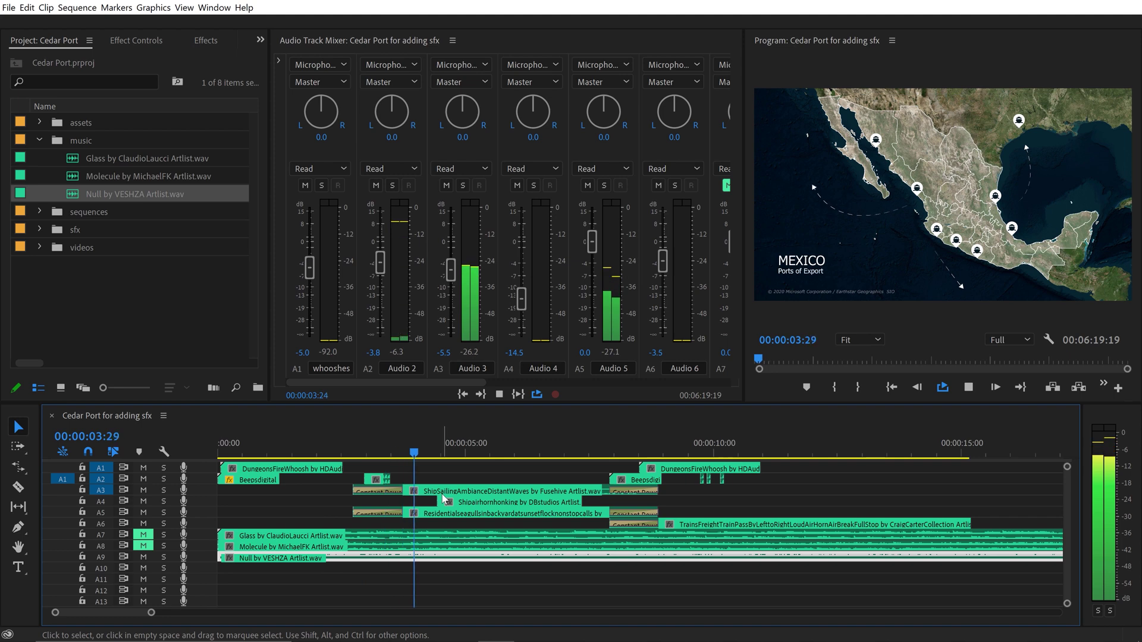
pyautogui.press('space')
# Step: Mute Null on A9, unmute Molecule on A8 and continue listening through the railroads section to about 00:00:12:13
pyautogui.click(144, 553)
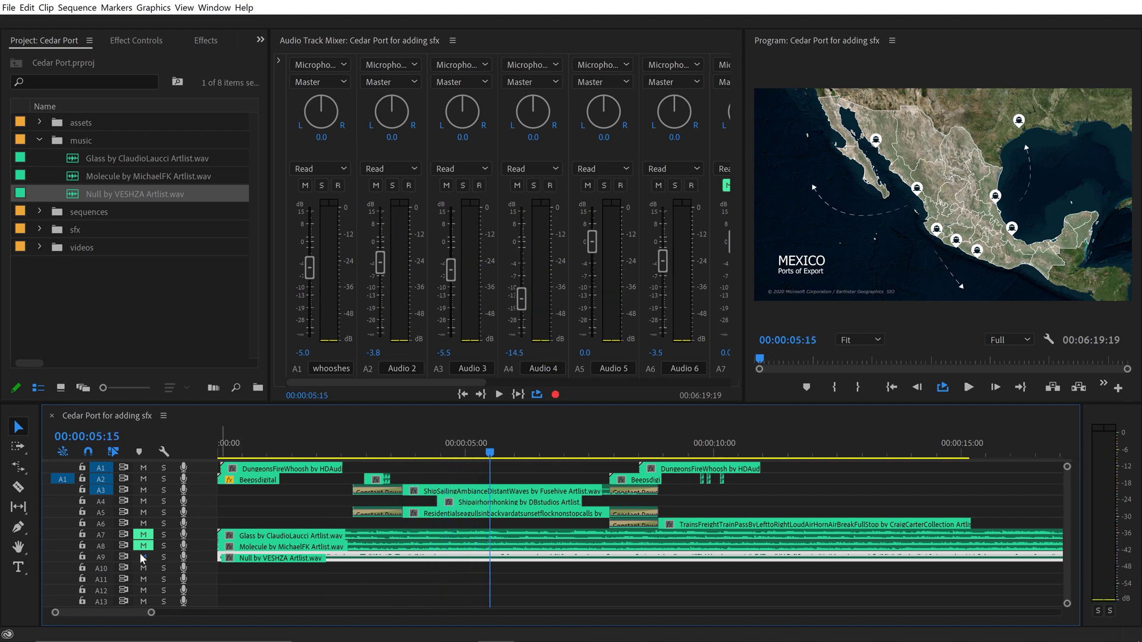
pyautogui.click(143, 546)
pyautogui.press('space')
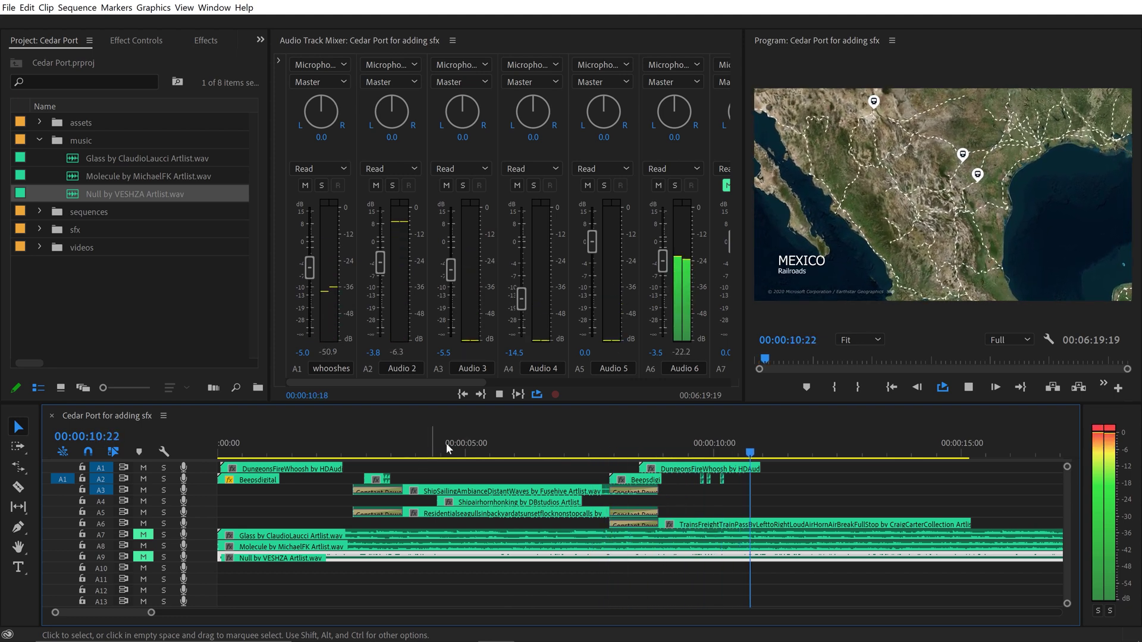
pyautogui.press('space')
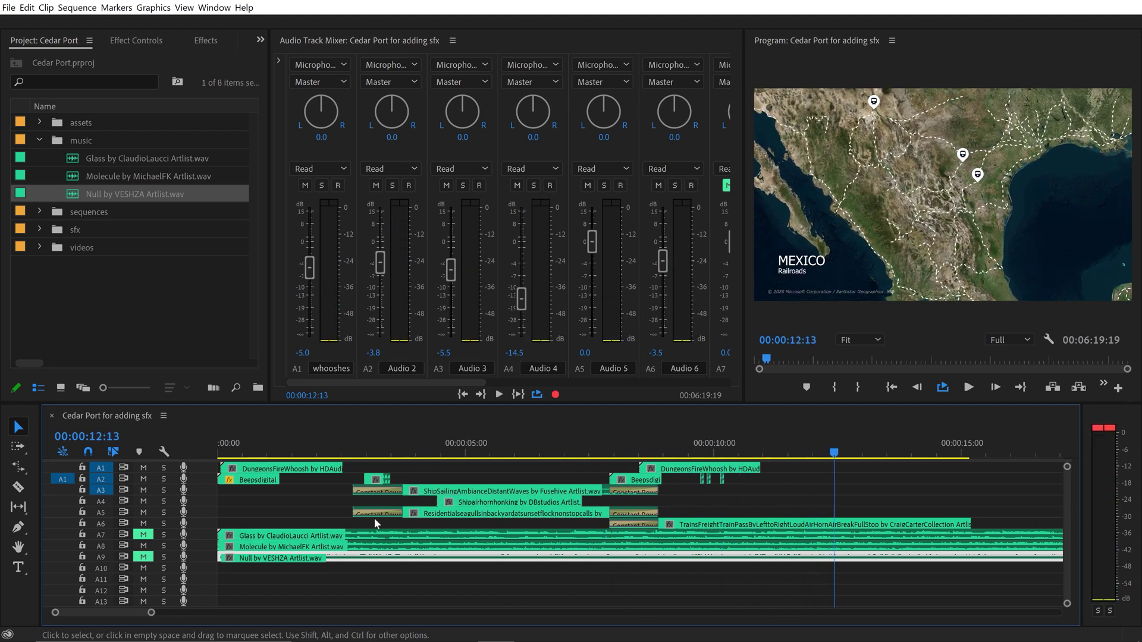
# Step: Lower the music track volumes to -10.6 dB on A7, -9.4 dB on A8 and -9.9 dB on A9, playing the sequence from the start
pyautogui.click(282, 533)
pyautogui.click(144, 534)
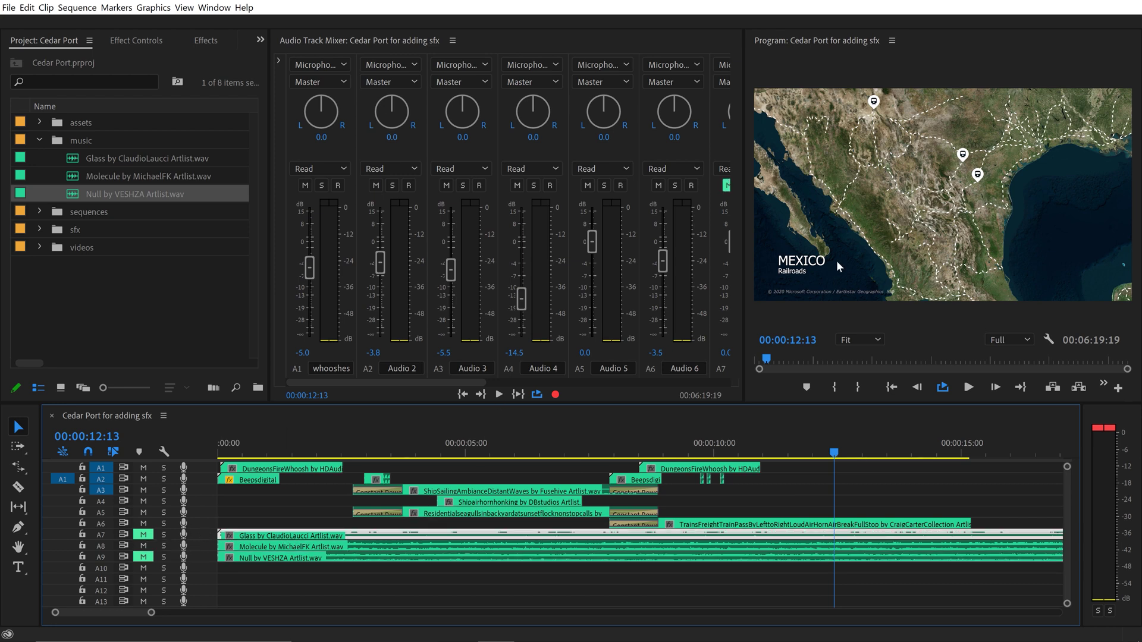
pyautogui.moveTo(482, 384); pyautogui.dragTo(595, 383)
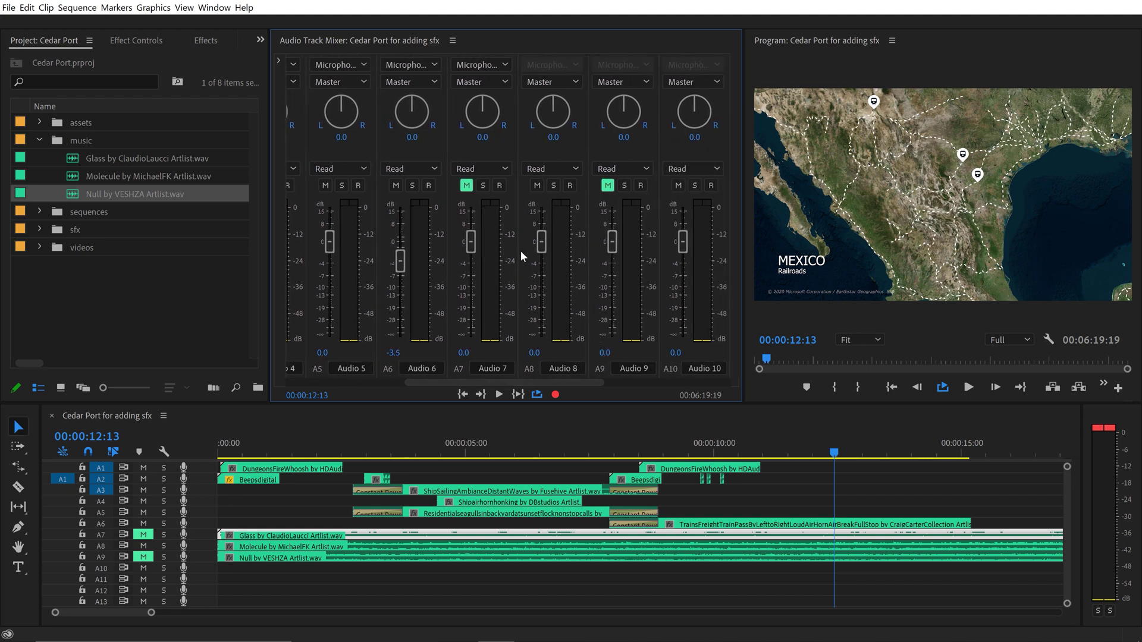
pyautogui.hotkey('ctrl', 's')
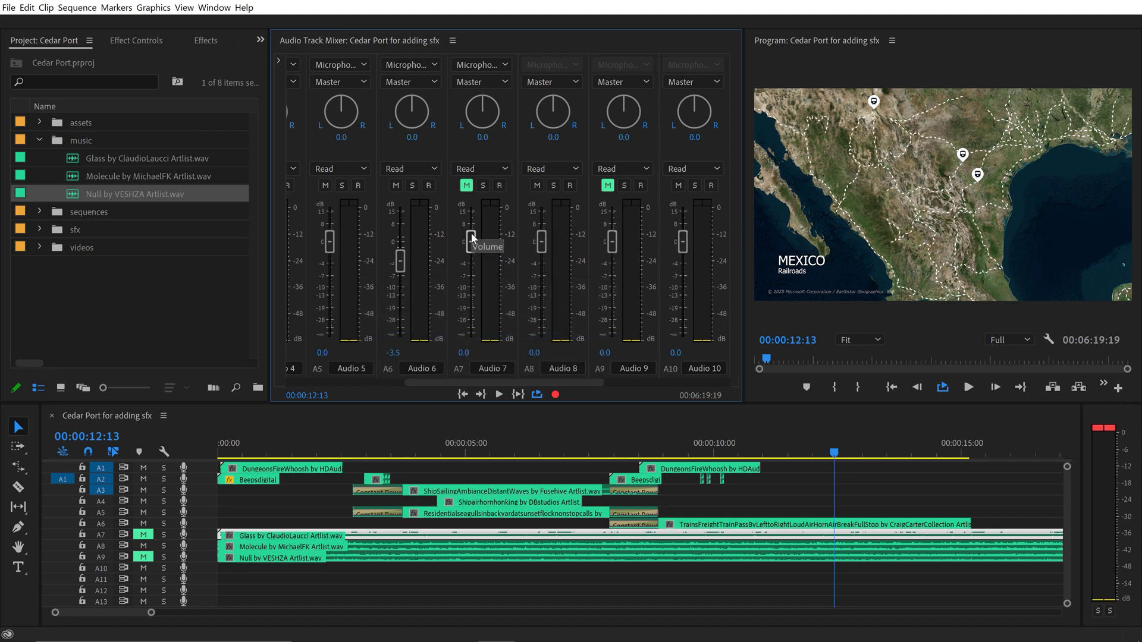
pyautogui.moveTo(471, 235); pyautogui.dragTo(473, 293)
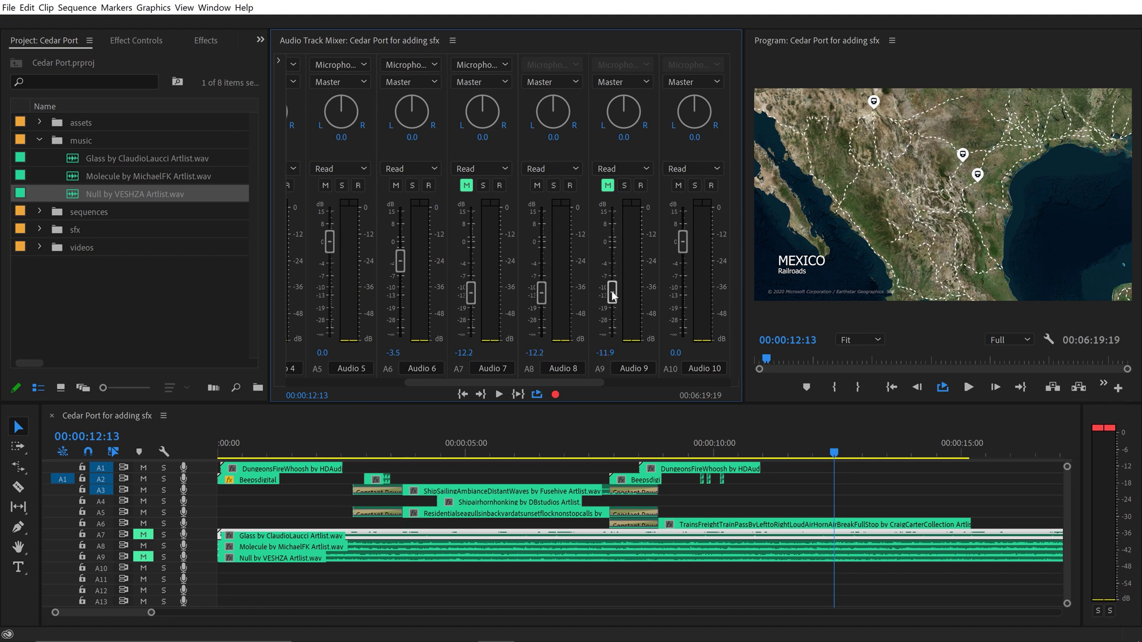
pyautogui.press('Home')
pyautogui.press('space')
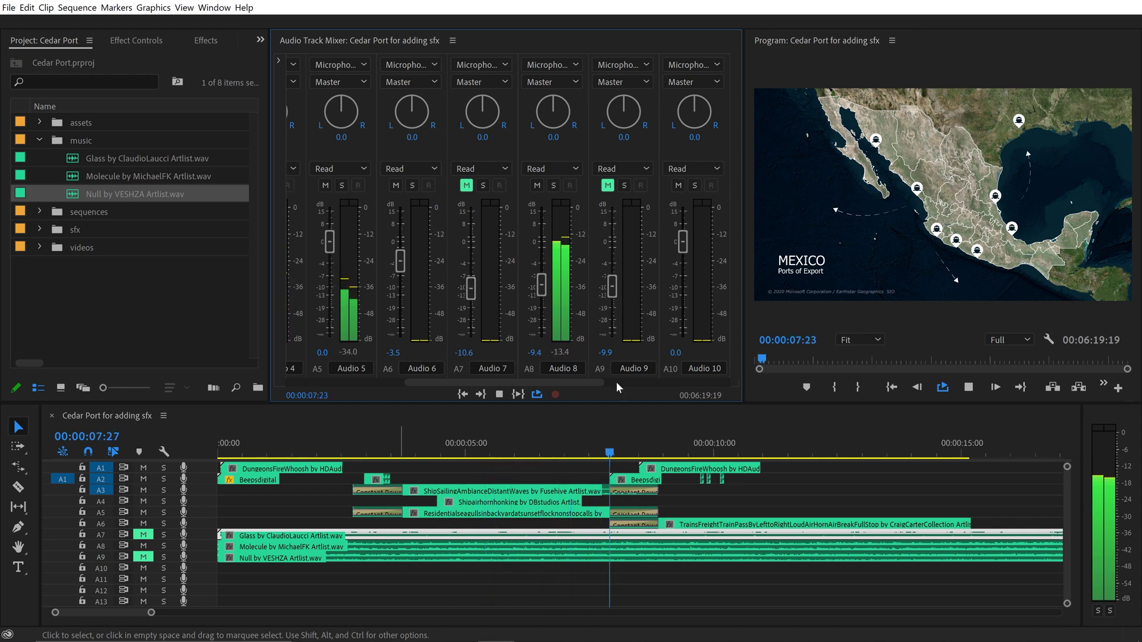
# Step: Unmute Null on A9, mute Molecule on A8 and listen to Null at the reduced volume from the start
pyautogui.click(144, 556)
pyautogui.click(144, 545)
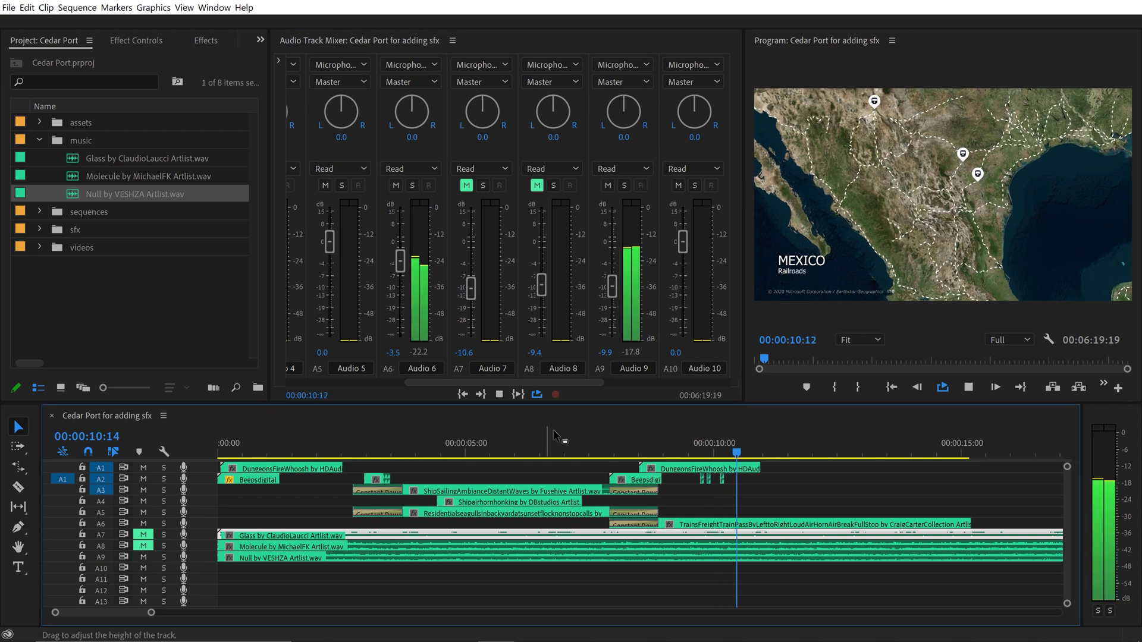
pyautogui.moveTo(553, 440); pyautogui.dragTo(222, 443)
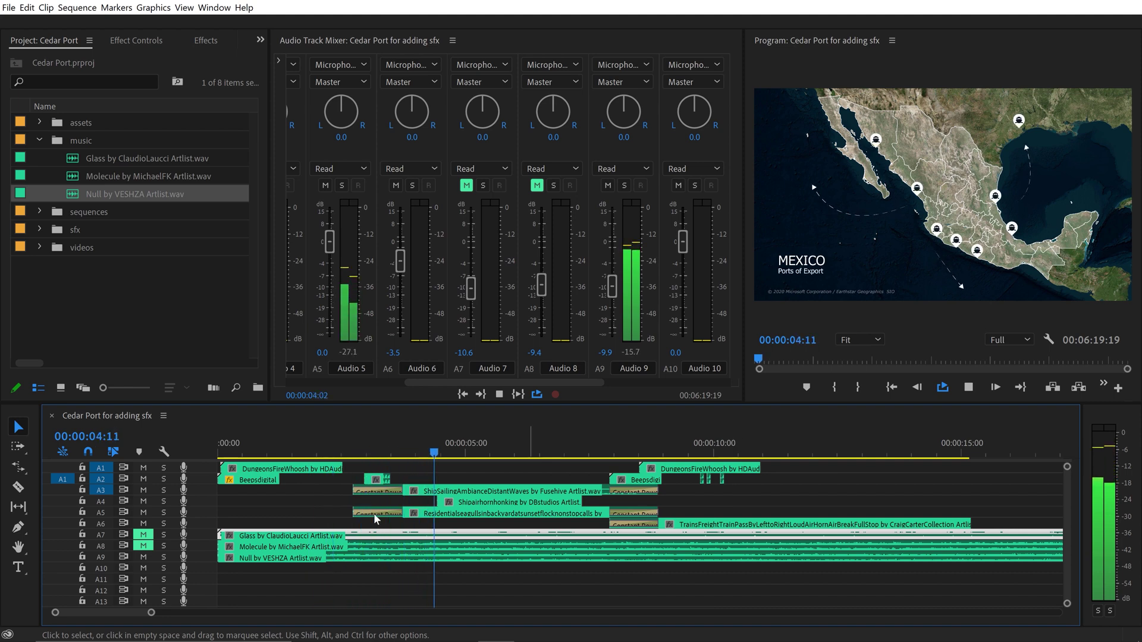
pyautogui.press('space')
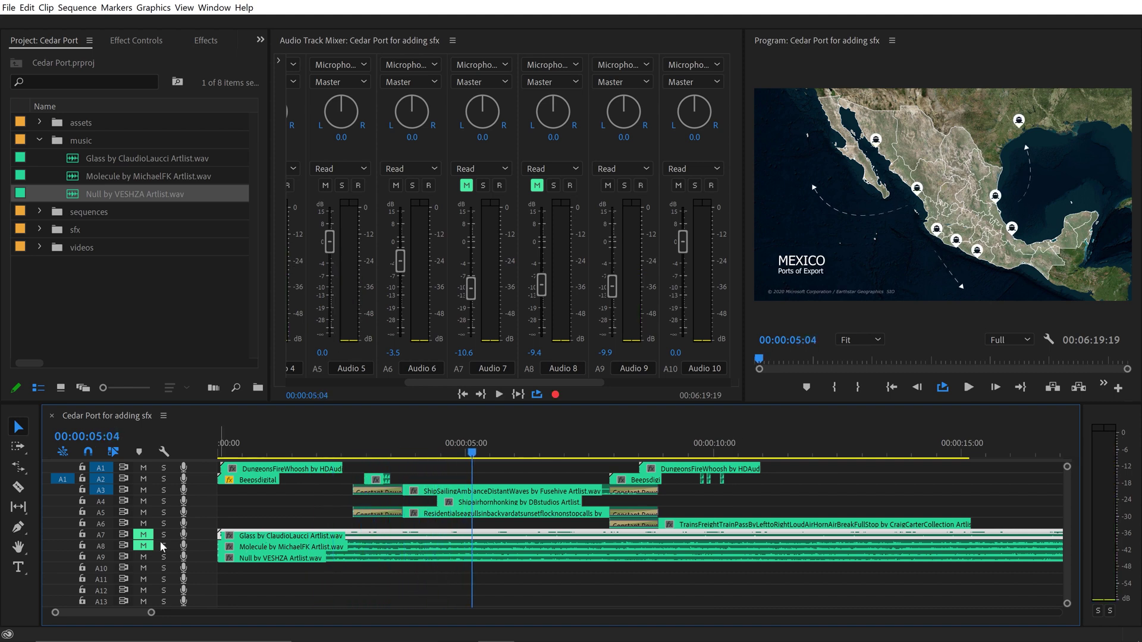
# Step: Unmute Glass on A7, mute Null on A9 and listen to Glass at the reduced volume from the start
pyautogui.click(143, 535)
pyautogui.press('Home')
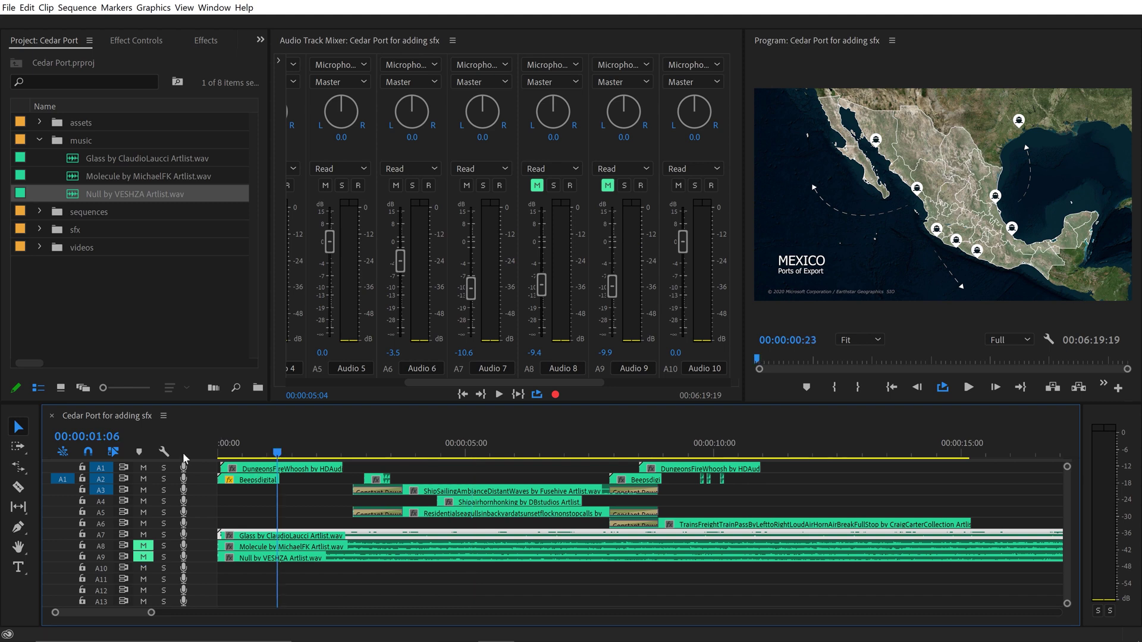
pyautogui.press('space')
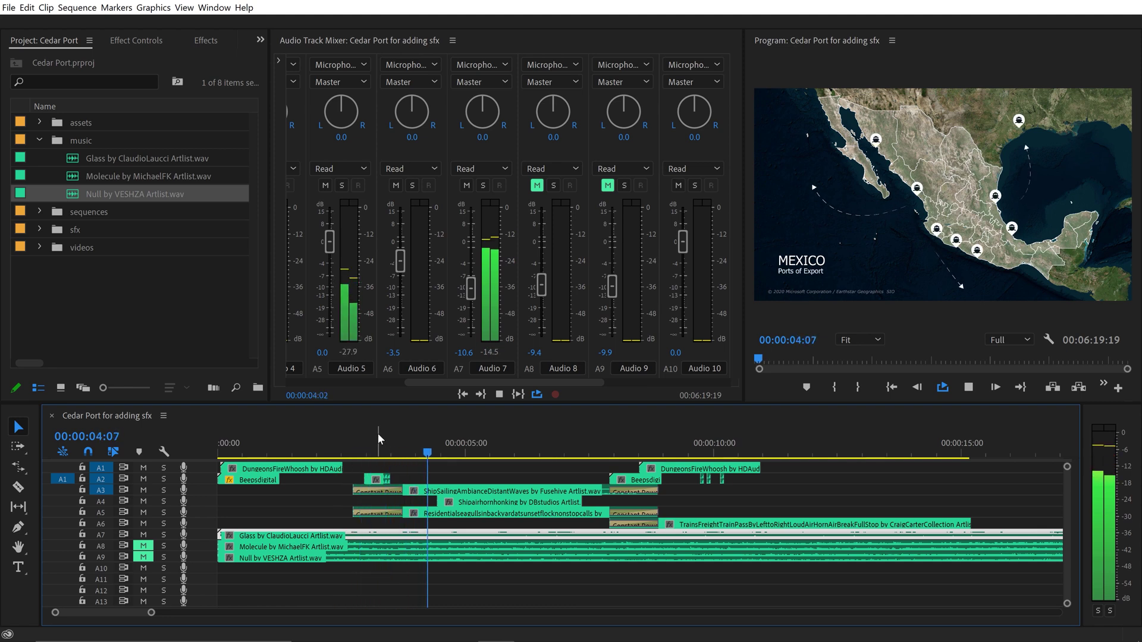
pyautogui.press('space')
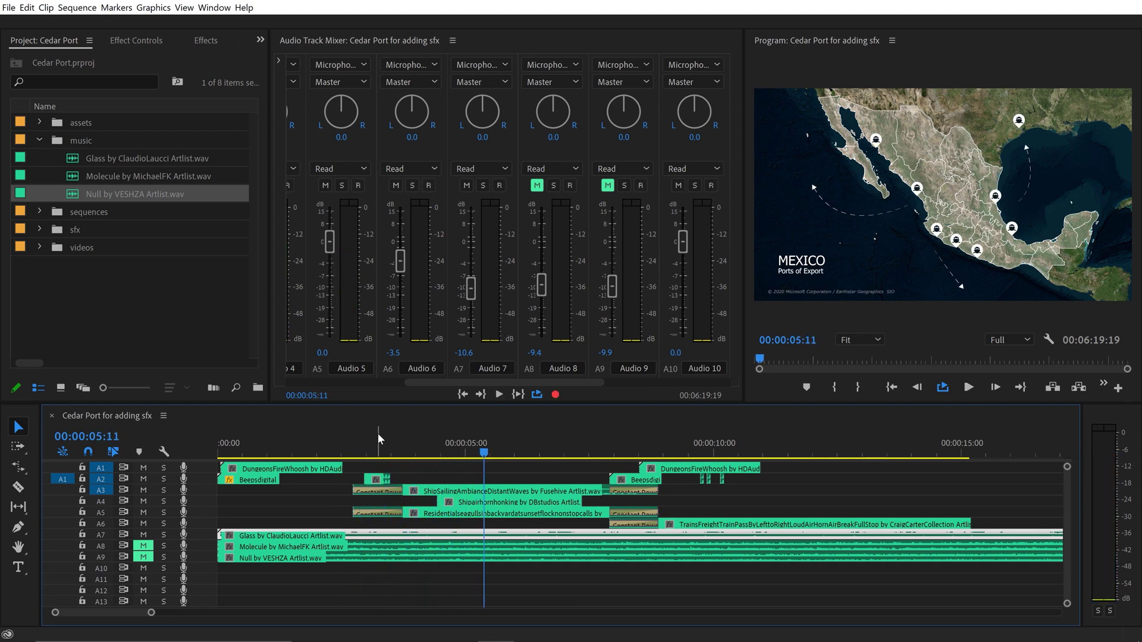
# Step: Delete the Glass music clip from A7, then unmute Null on A9 and play the sequence from the start
pyautogui.press('Delete')
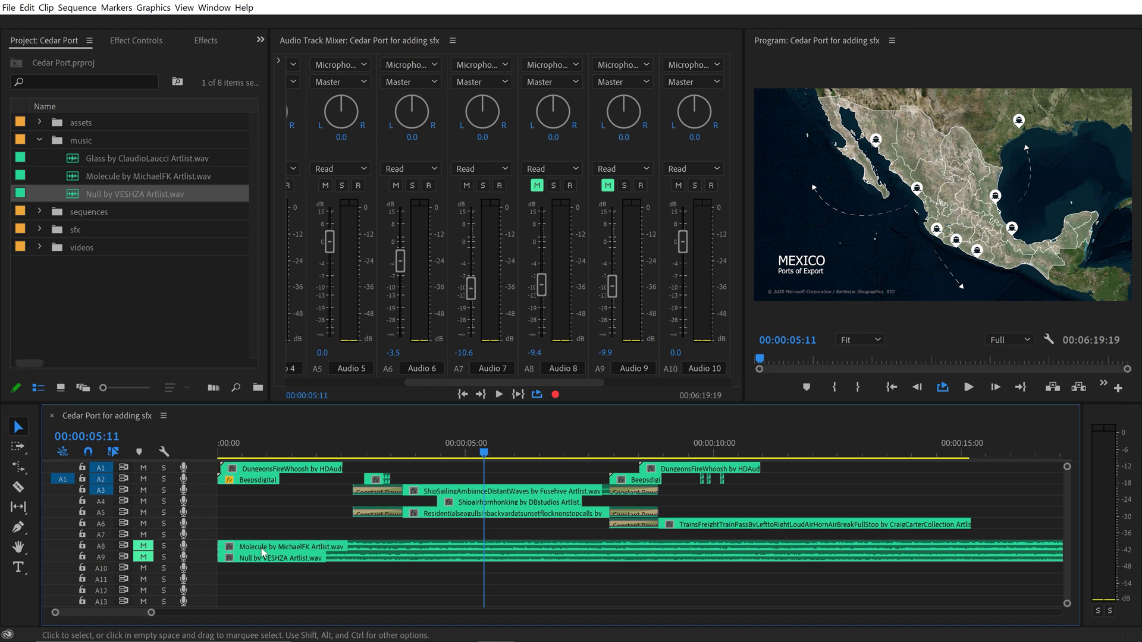
pyautogui.click(144, 556)
pyautogui.press('Home')
pyautogui.press('space')
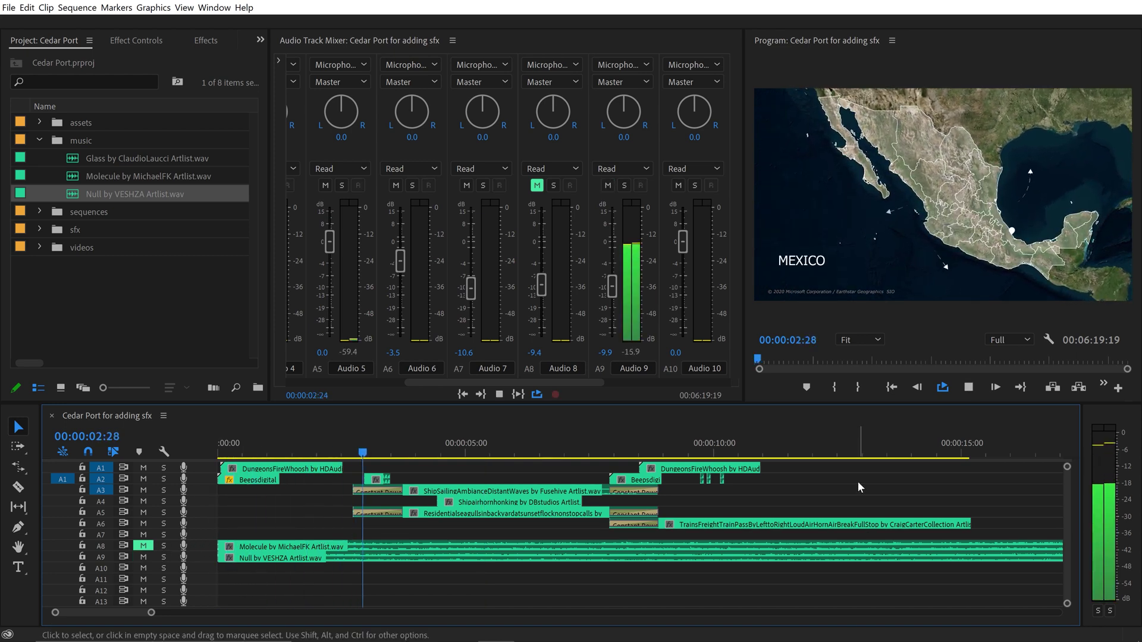
pyautogui.press('space')
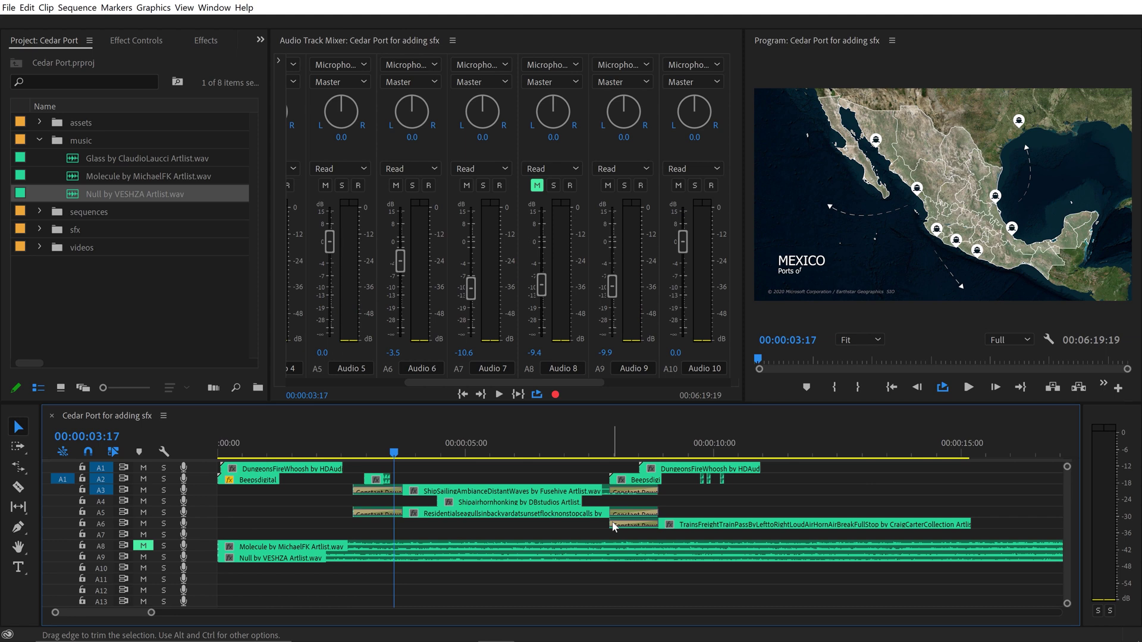
# Step: Unmute Molecule on A8, mute Null on A9 and play the sequence again from the start
pyautogui.click(144, 546)
pyautogui.press('space')
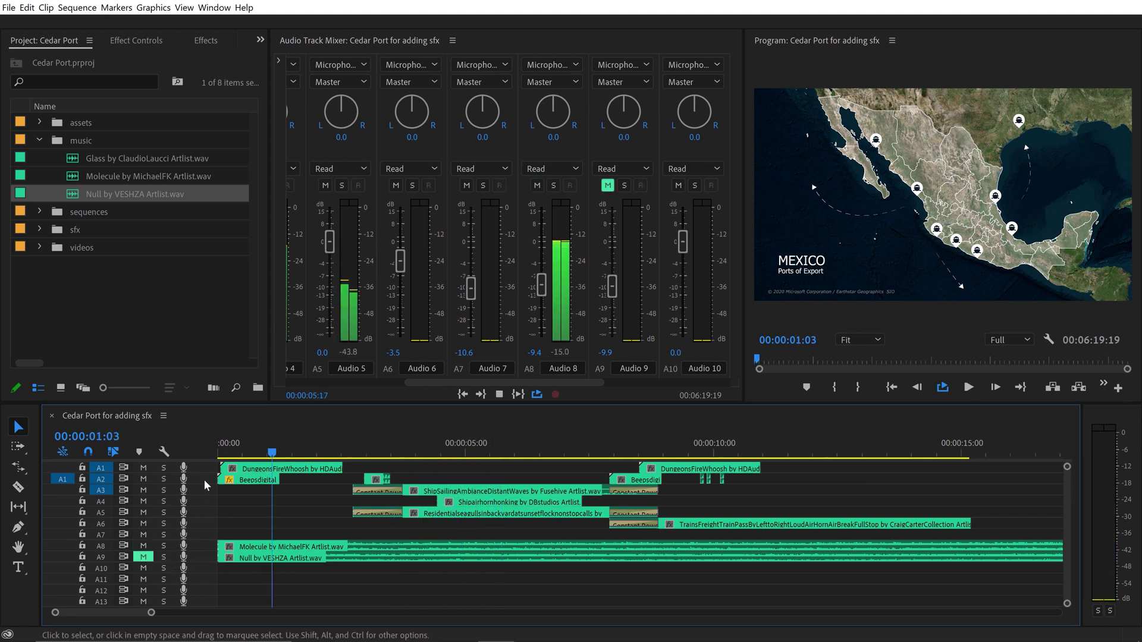
pyautogui.press('Home')
pyautogui.press('space')
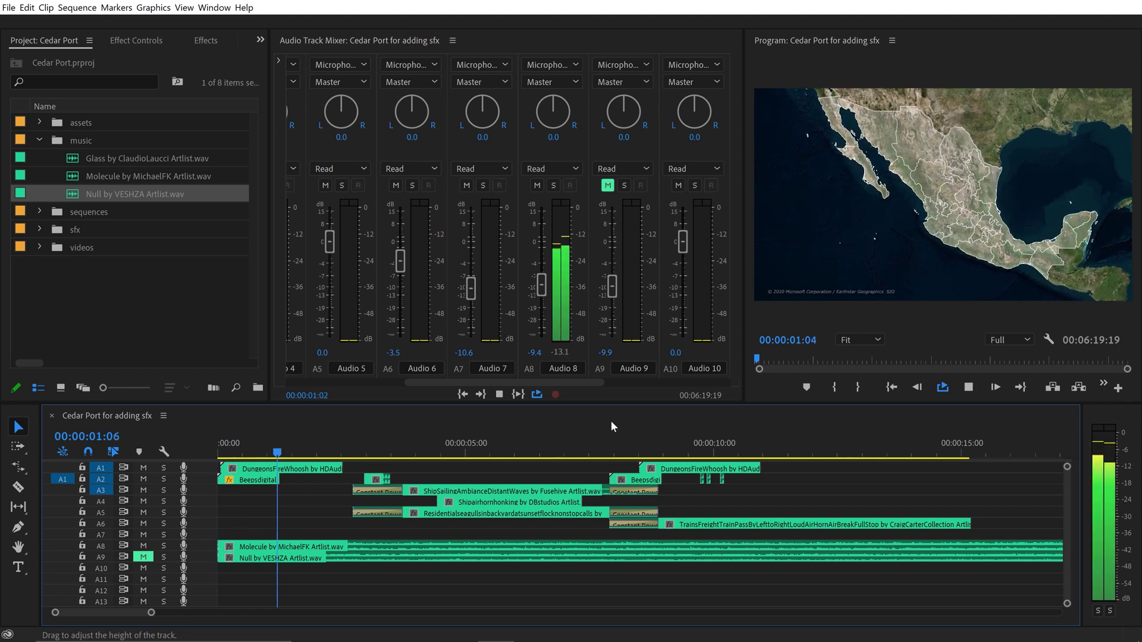
# Step: Lower the Molecule track A8 to -10.4 dB during playback, stop and return the playhead to the sequence start
pyautogui.moveTo(543, 284); pyautogui.dragTo(543, 287)
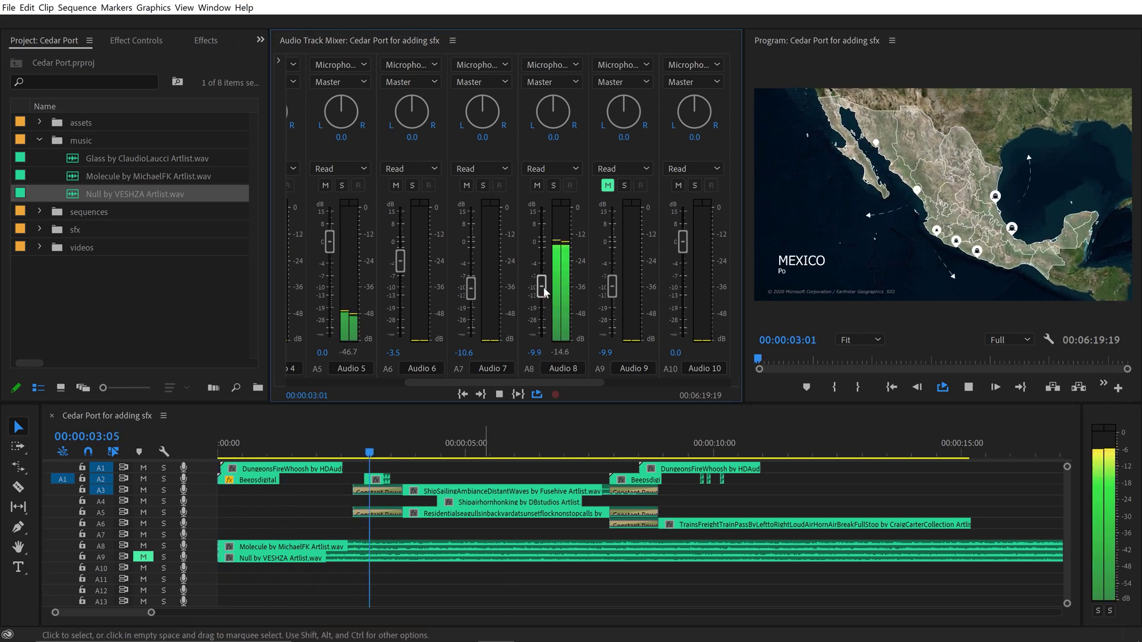
pyautogui.press('space')
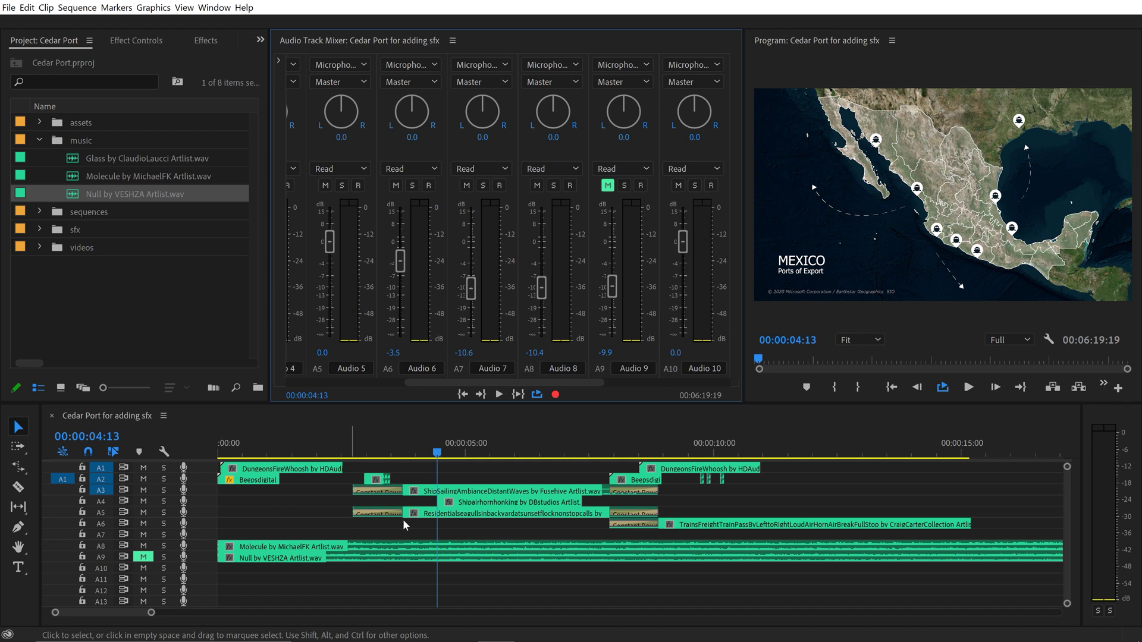
pyautogui.click(137, 451)
pyautogui.press('Home')
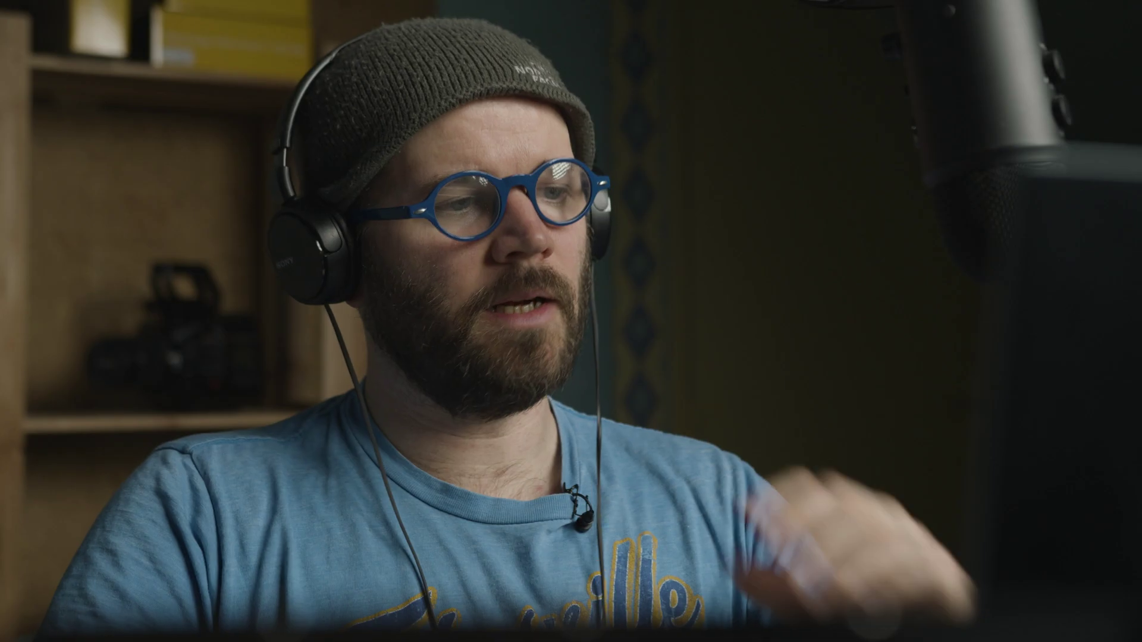